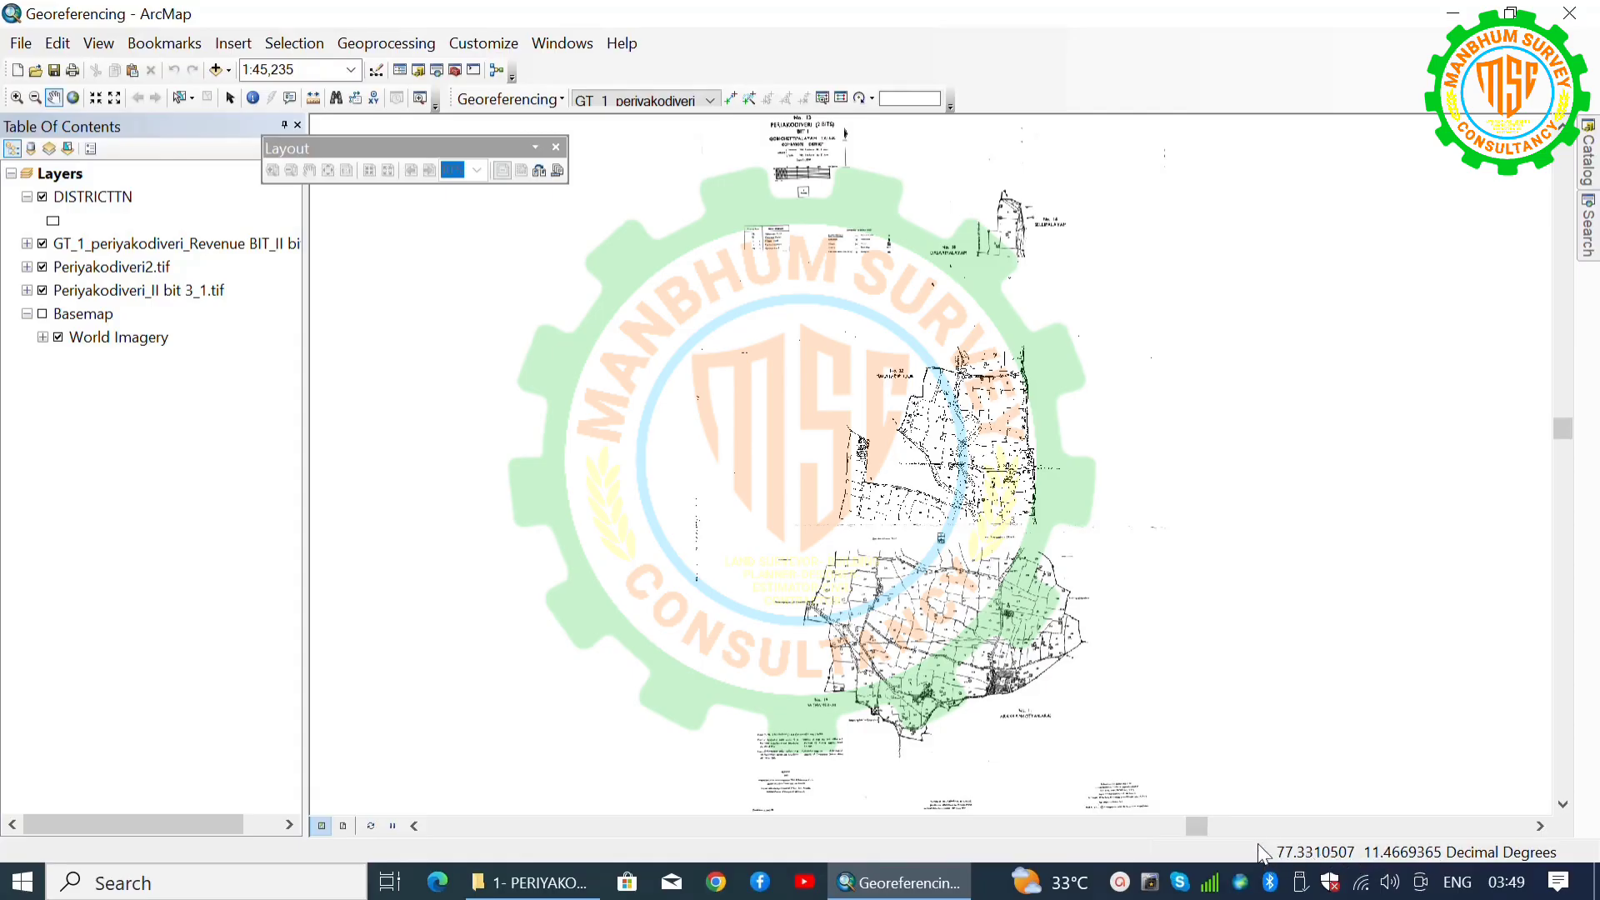
Step: Set the data view's status bar coordinate display to round to 6 decimal places
left_click(479, 42)
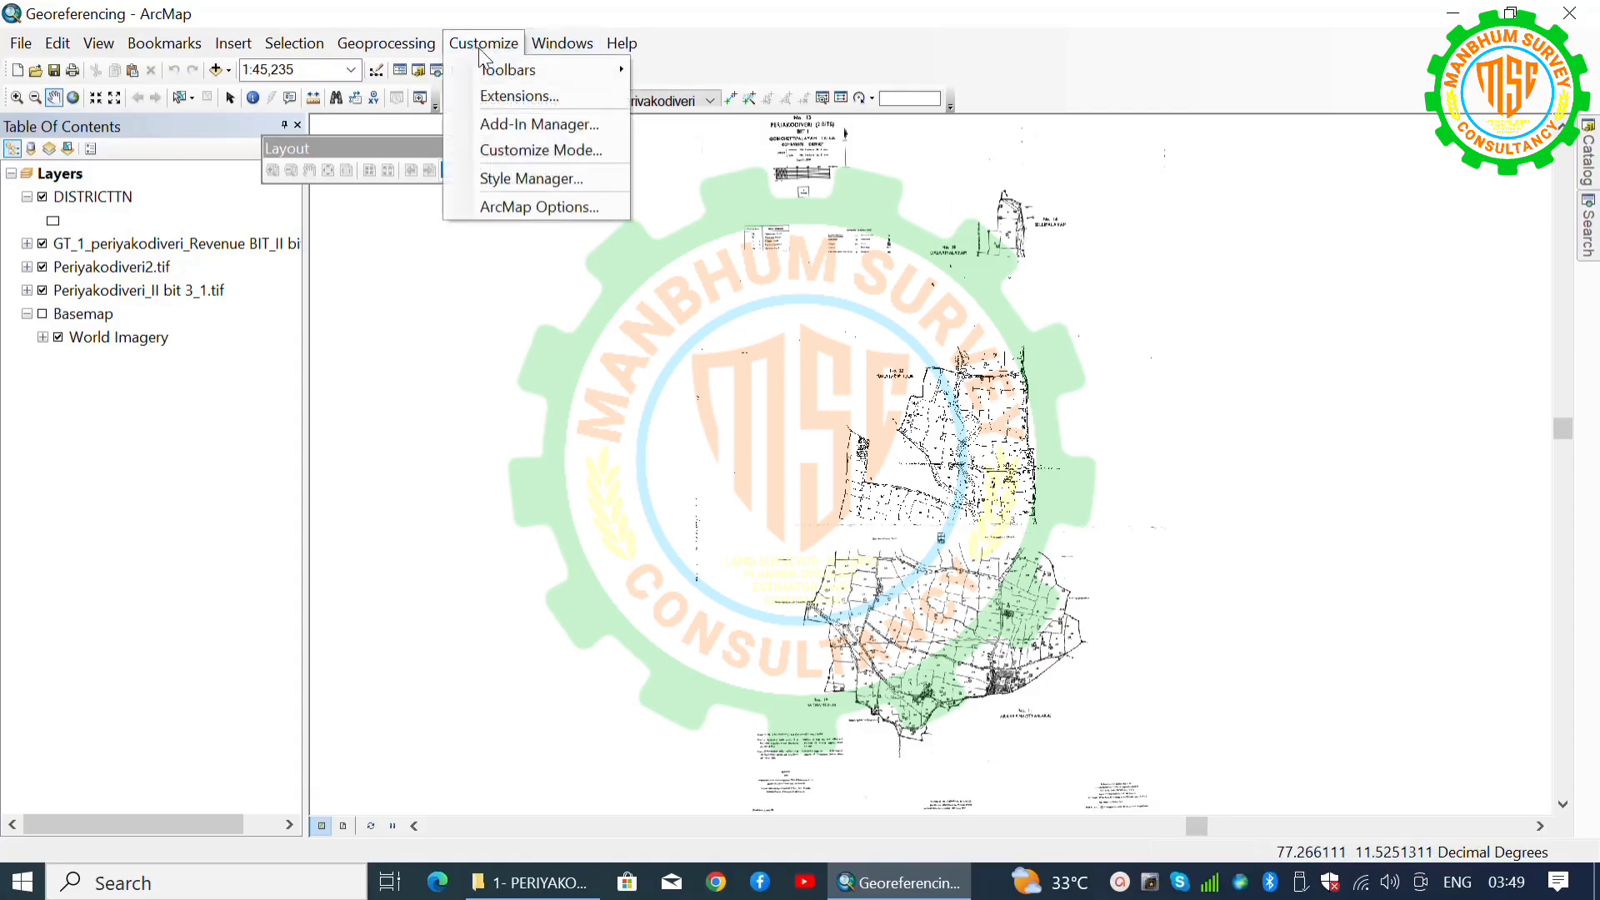
left_click(498, 204)
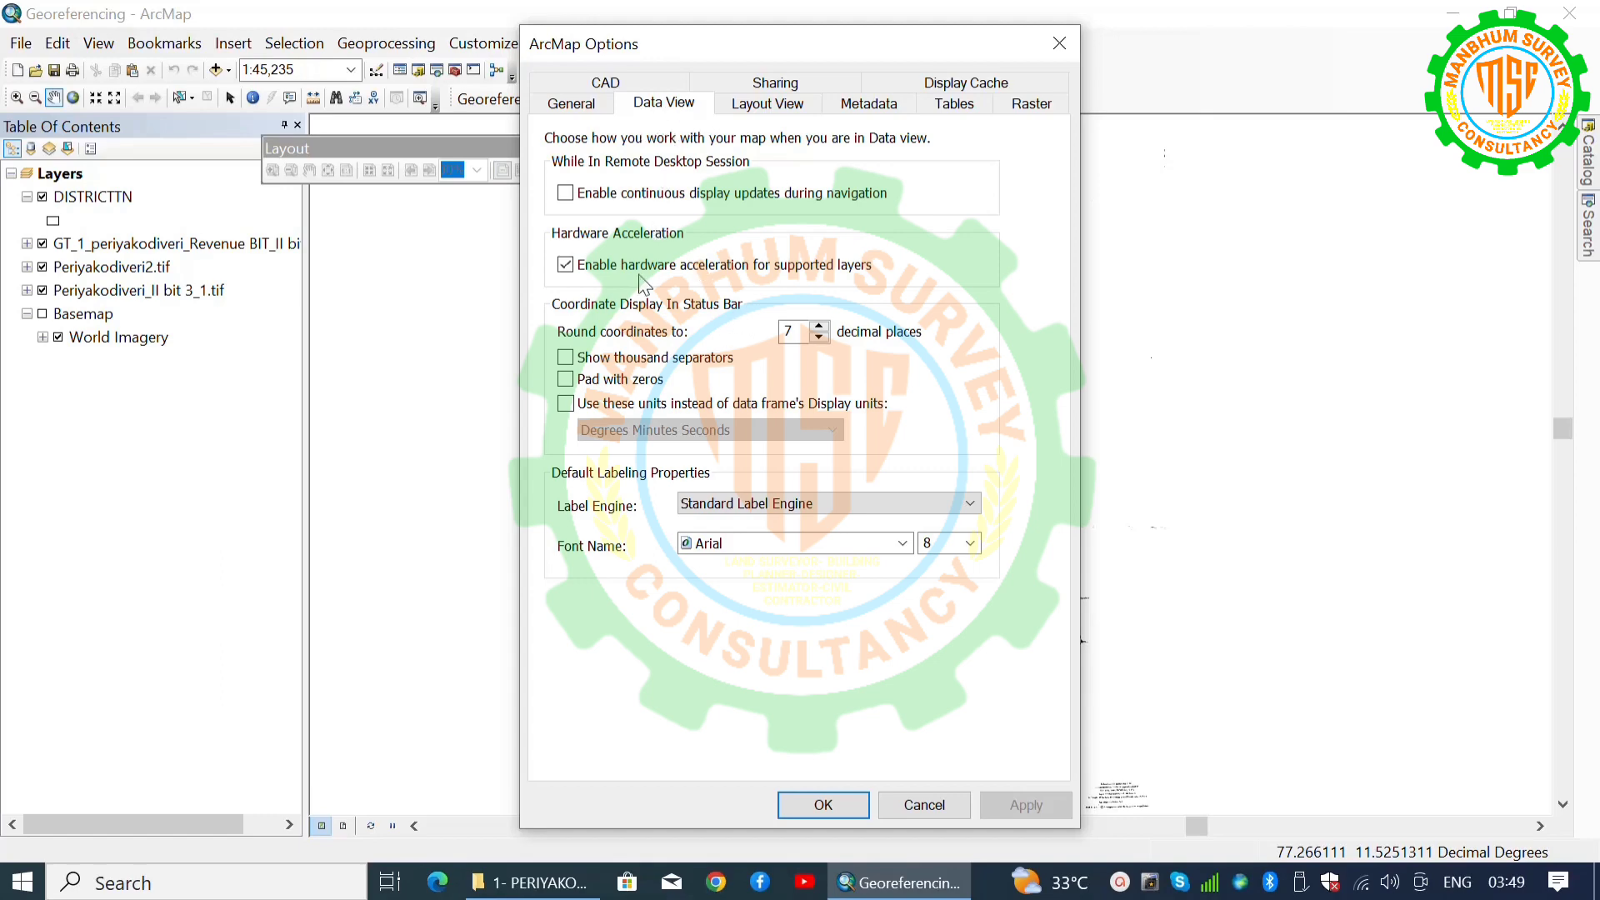
left_click(790, 332)
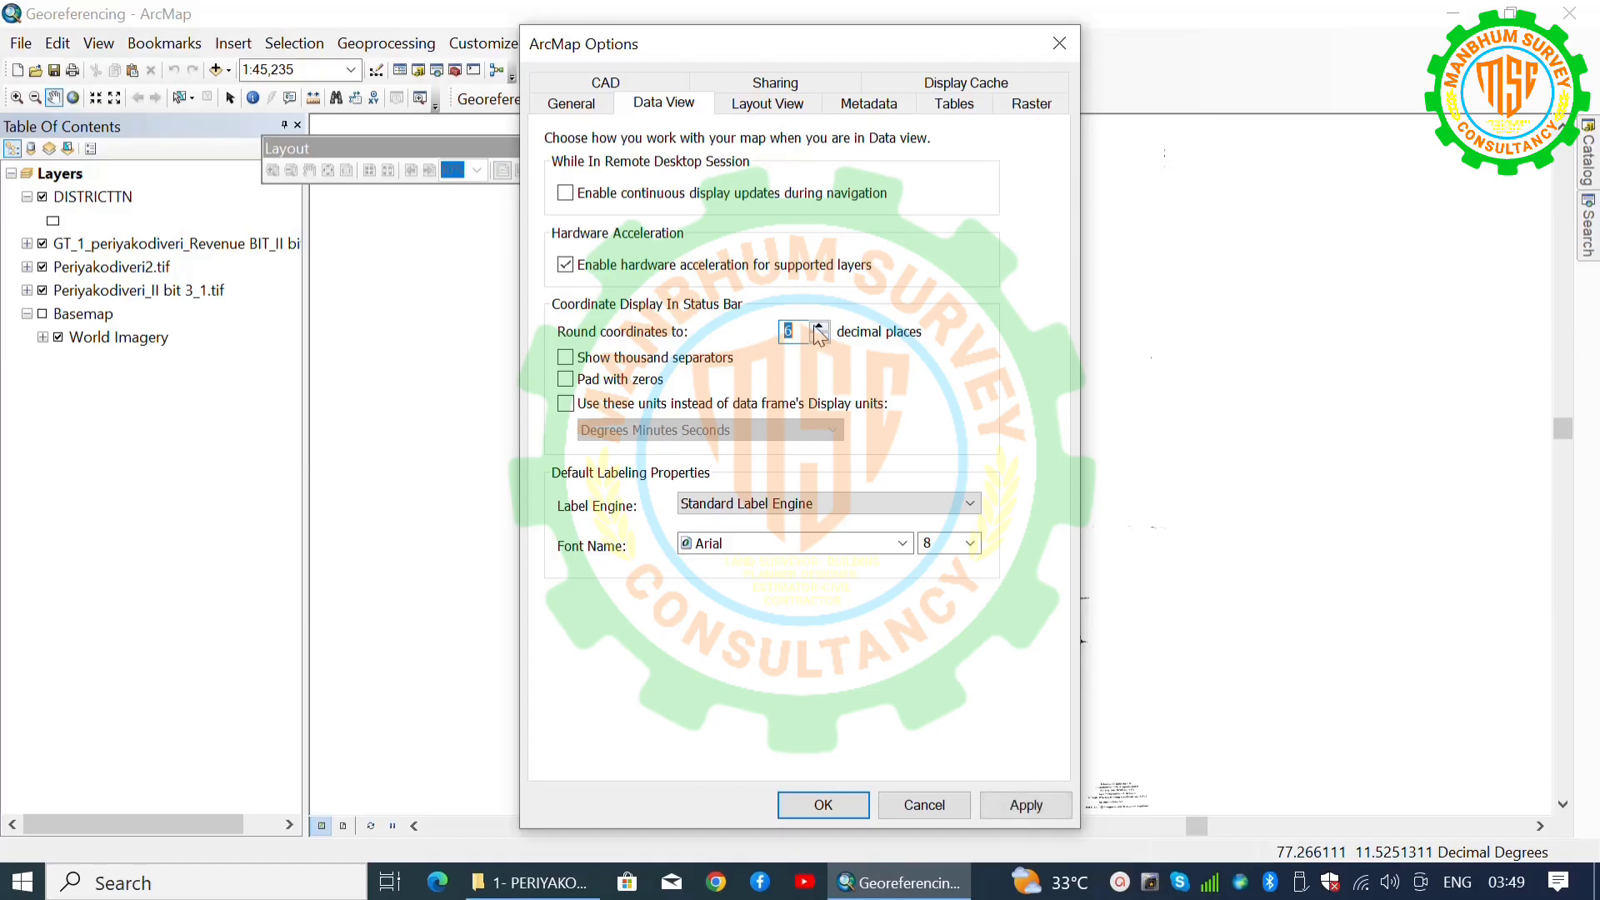
left_click(1027, 806)
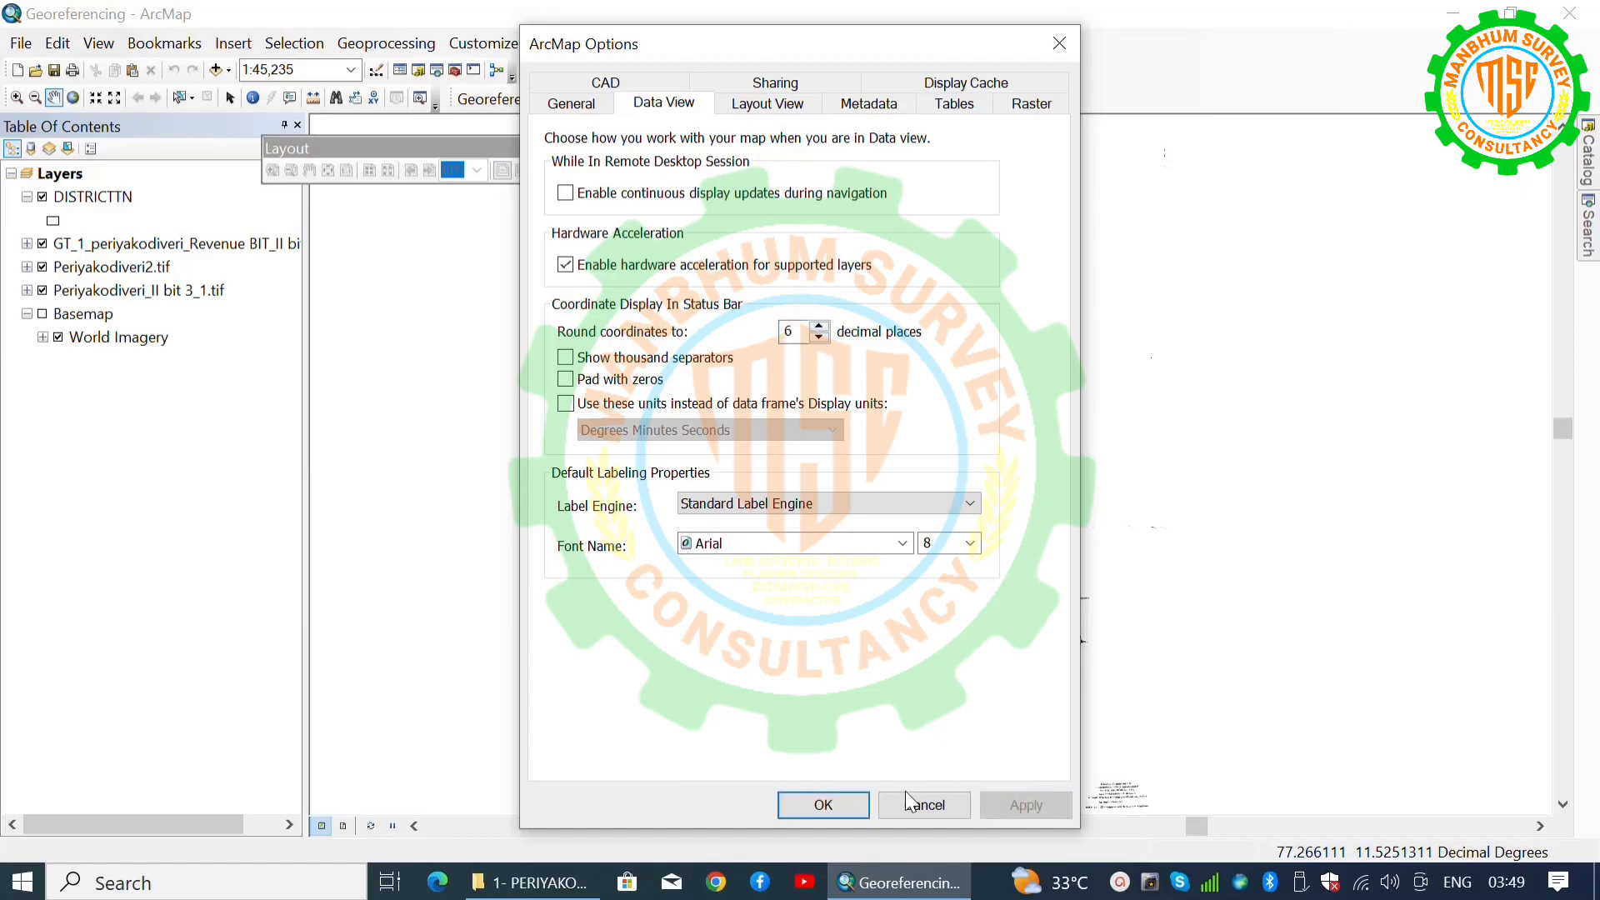
left_click(824, 805)
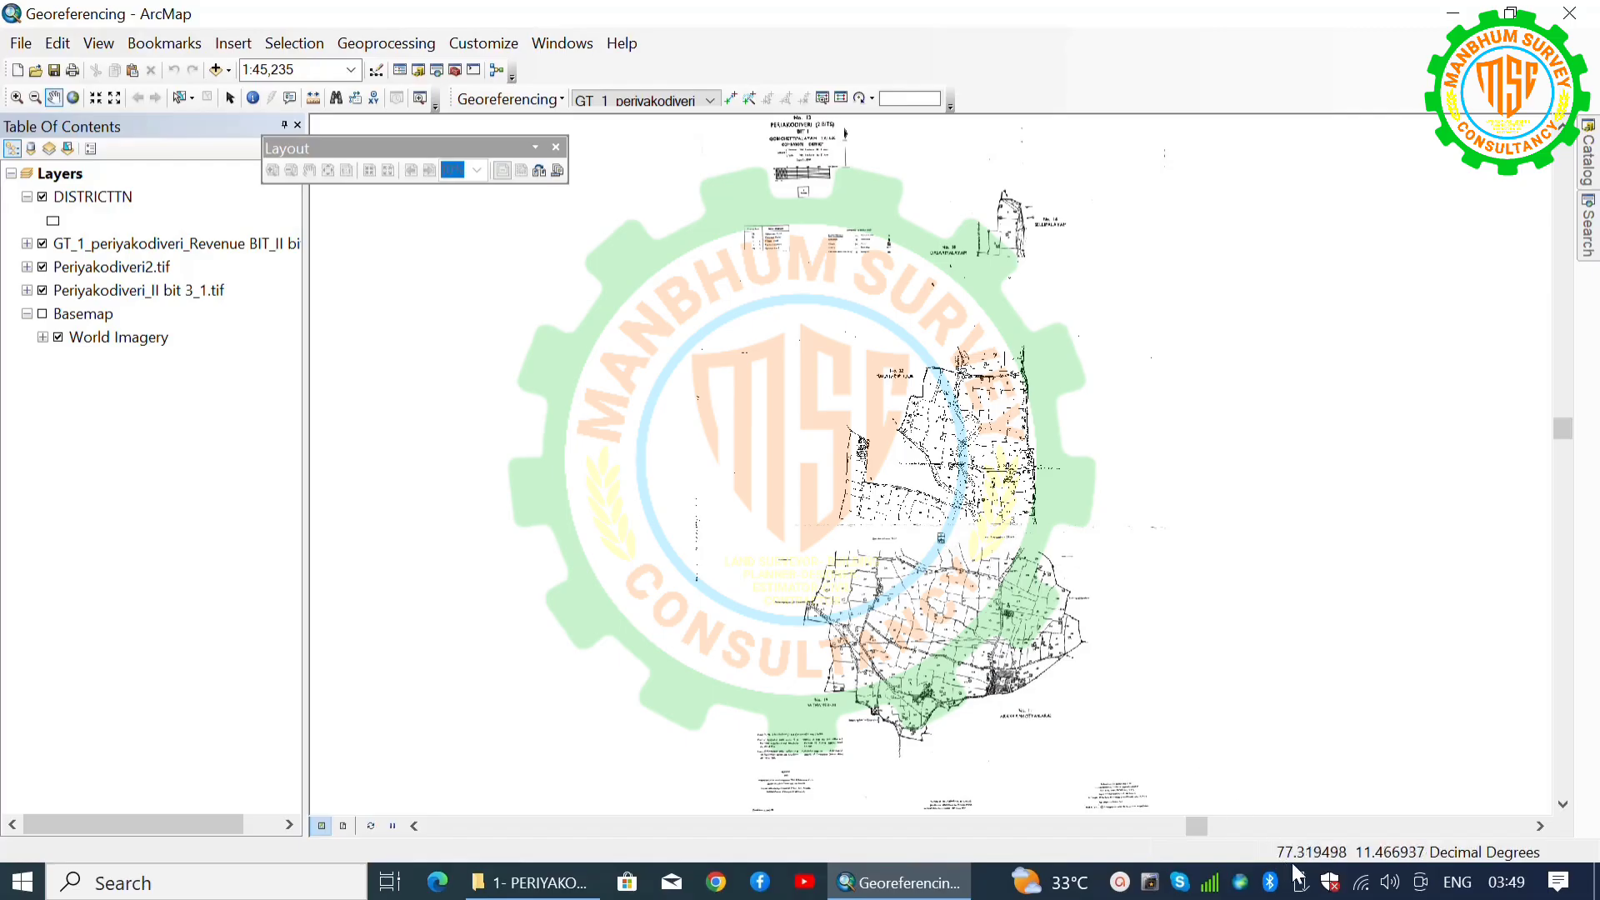
Step: Examine the seam between the two lower village map sheets, temporarily hiding the GT_1_periyakodiveri_Revenue BIT_II bit 3_3.tif layer to locate the cut coordinate
scroll(848, 450, "up", 5)
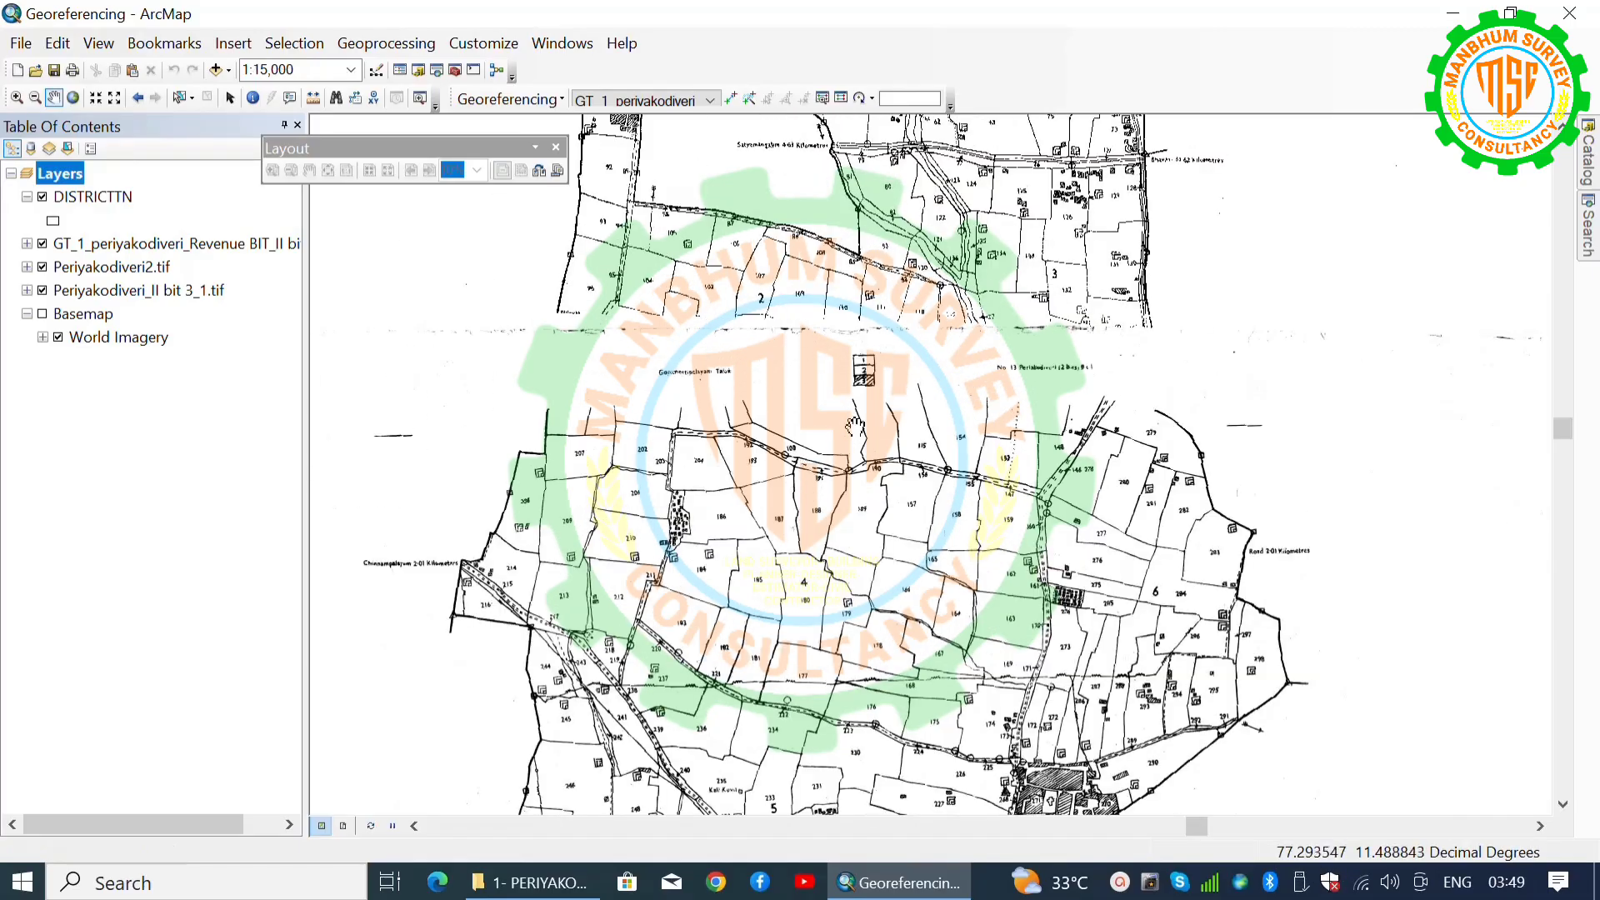
scroll(849, 450, "up", 1)
scroll(875, 392, "up", 2)
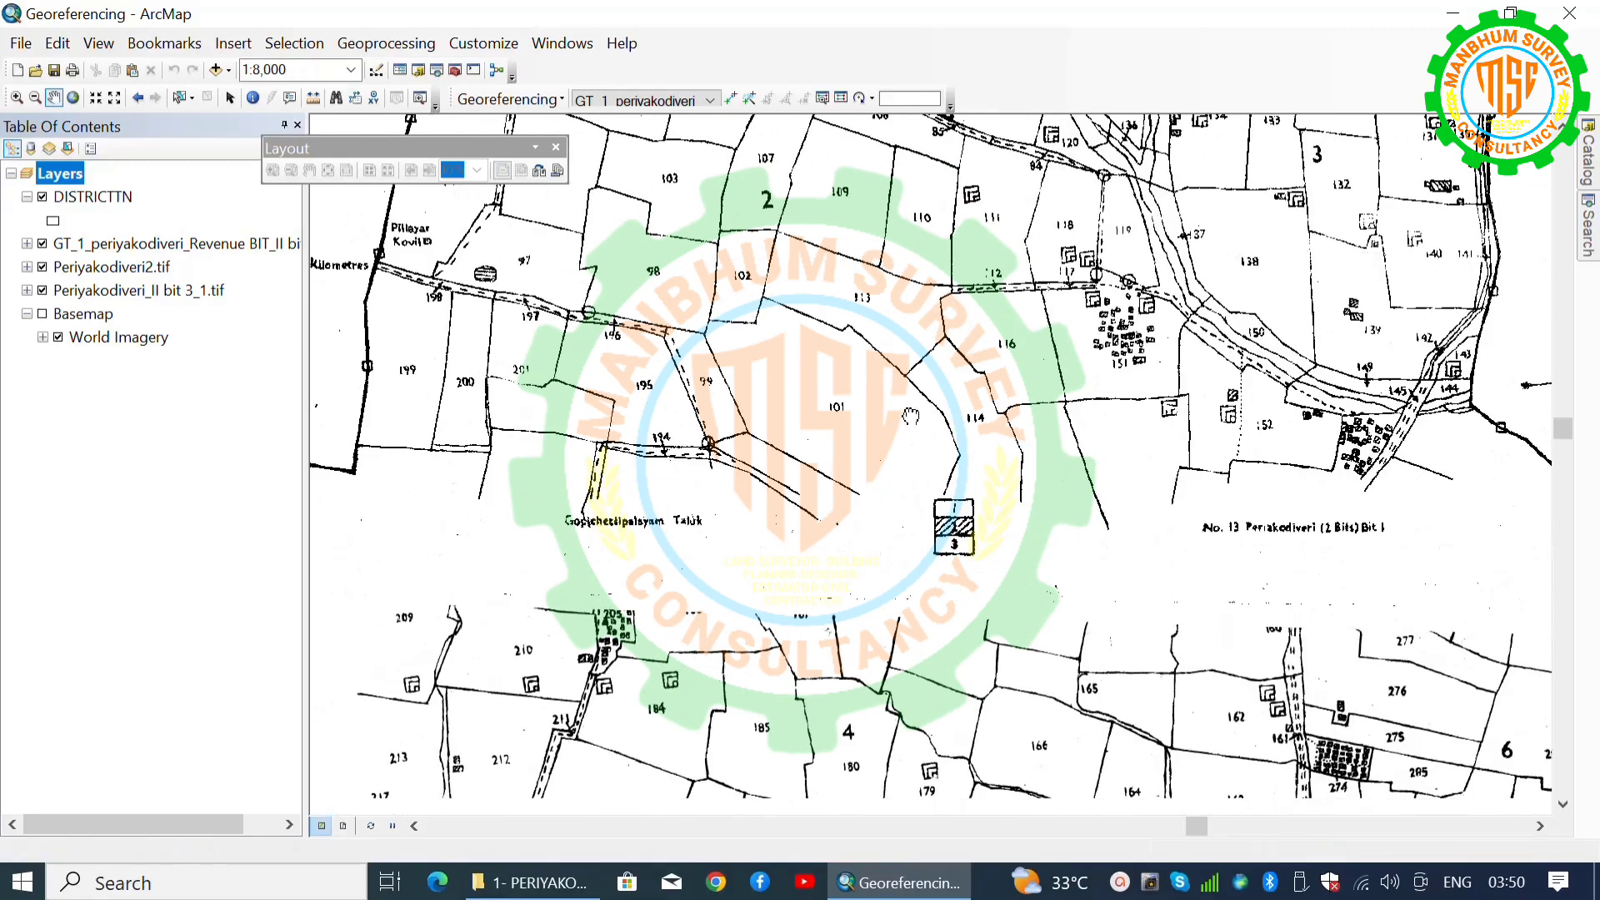
left_click(42, 290)
left_click(42, 244)
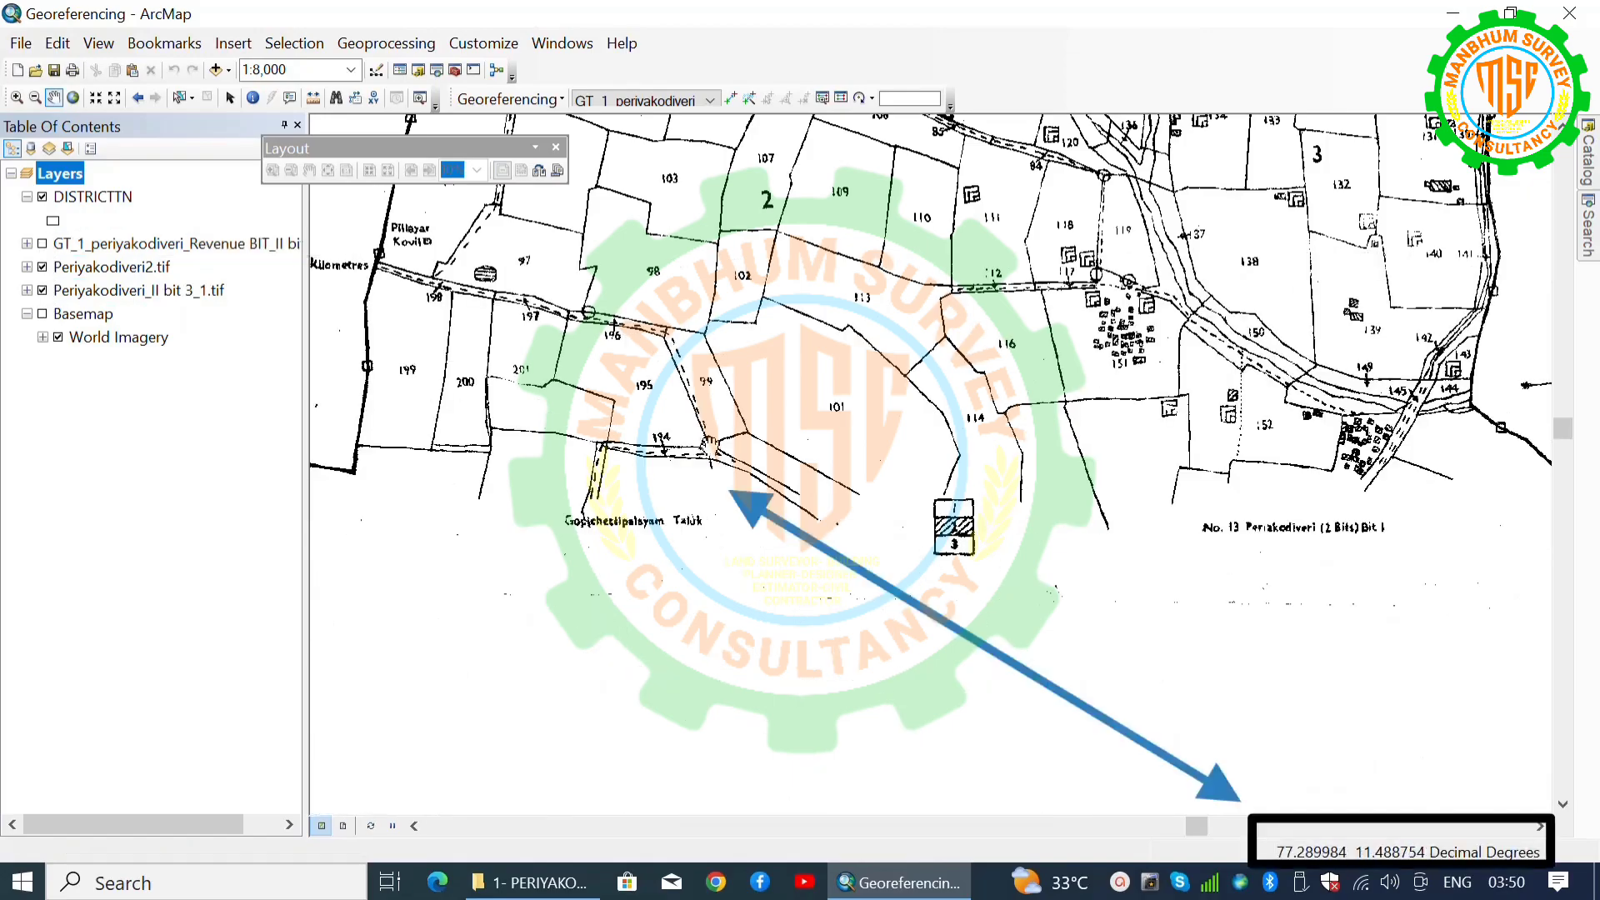
left_click(42, 243)
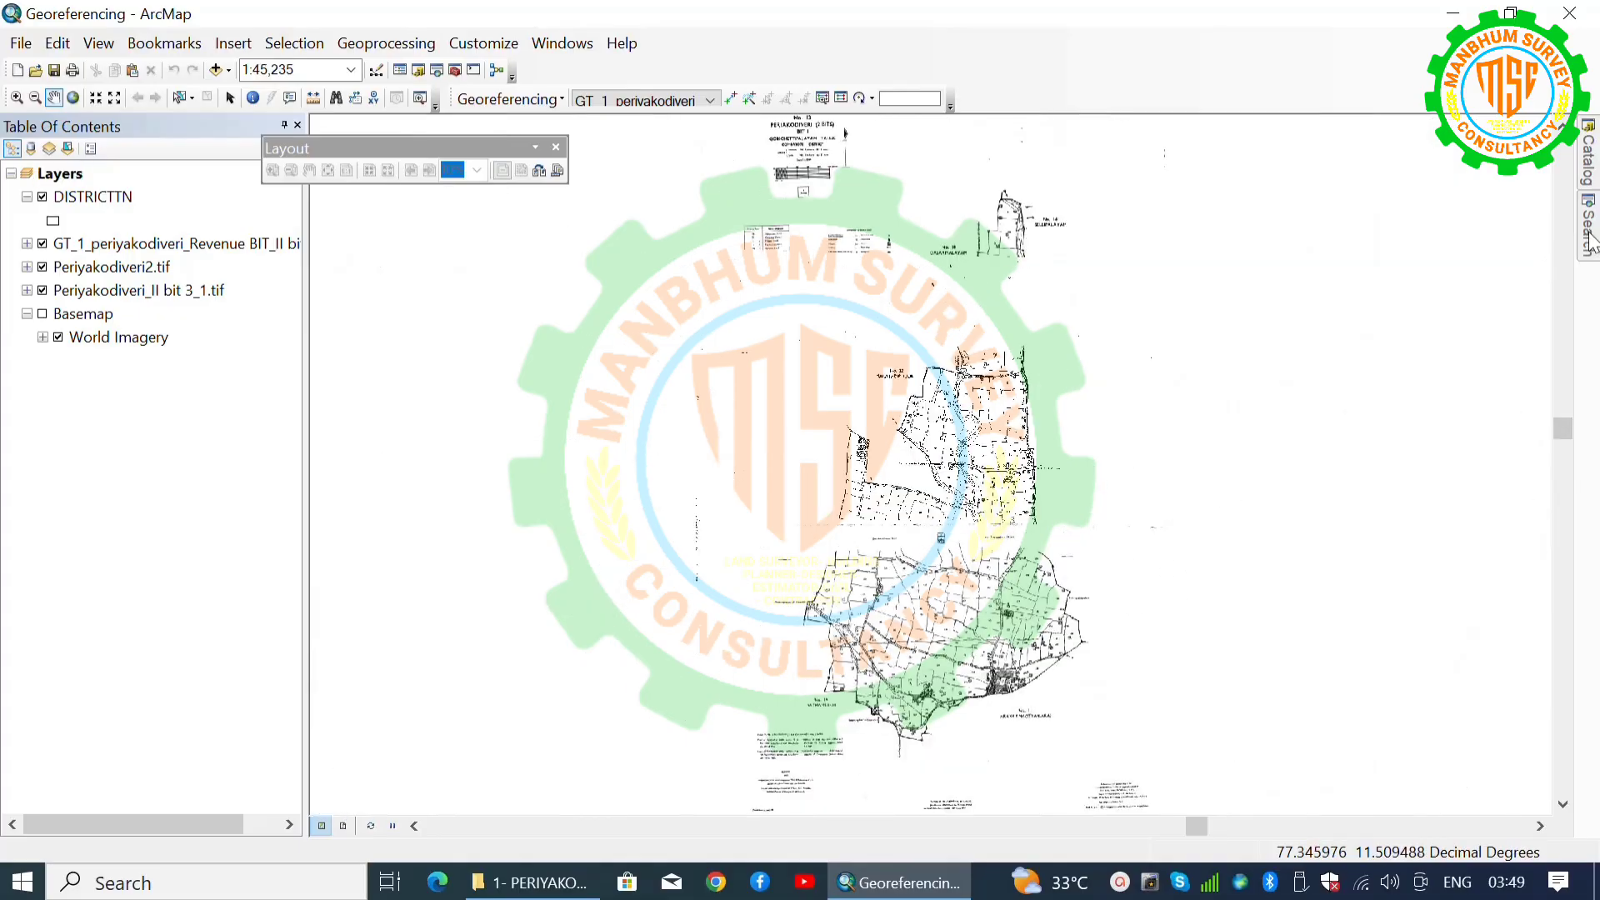
Step: Search the tools for "clip raster" and open the Clip (Data Management) tool
mouse_move(1589, 229)
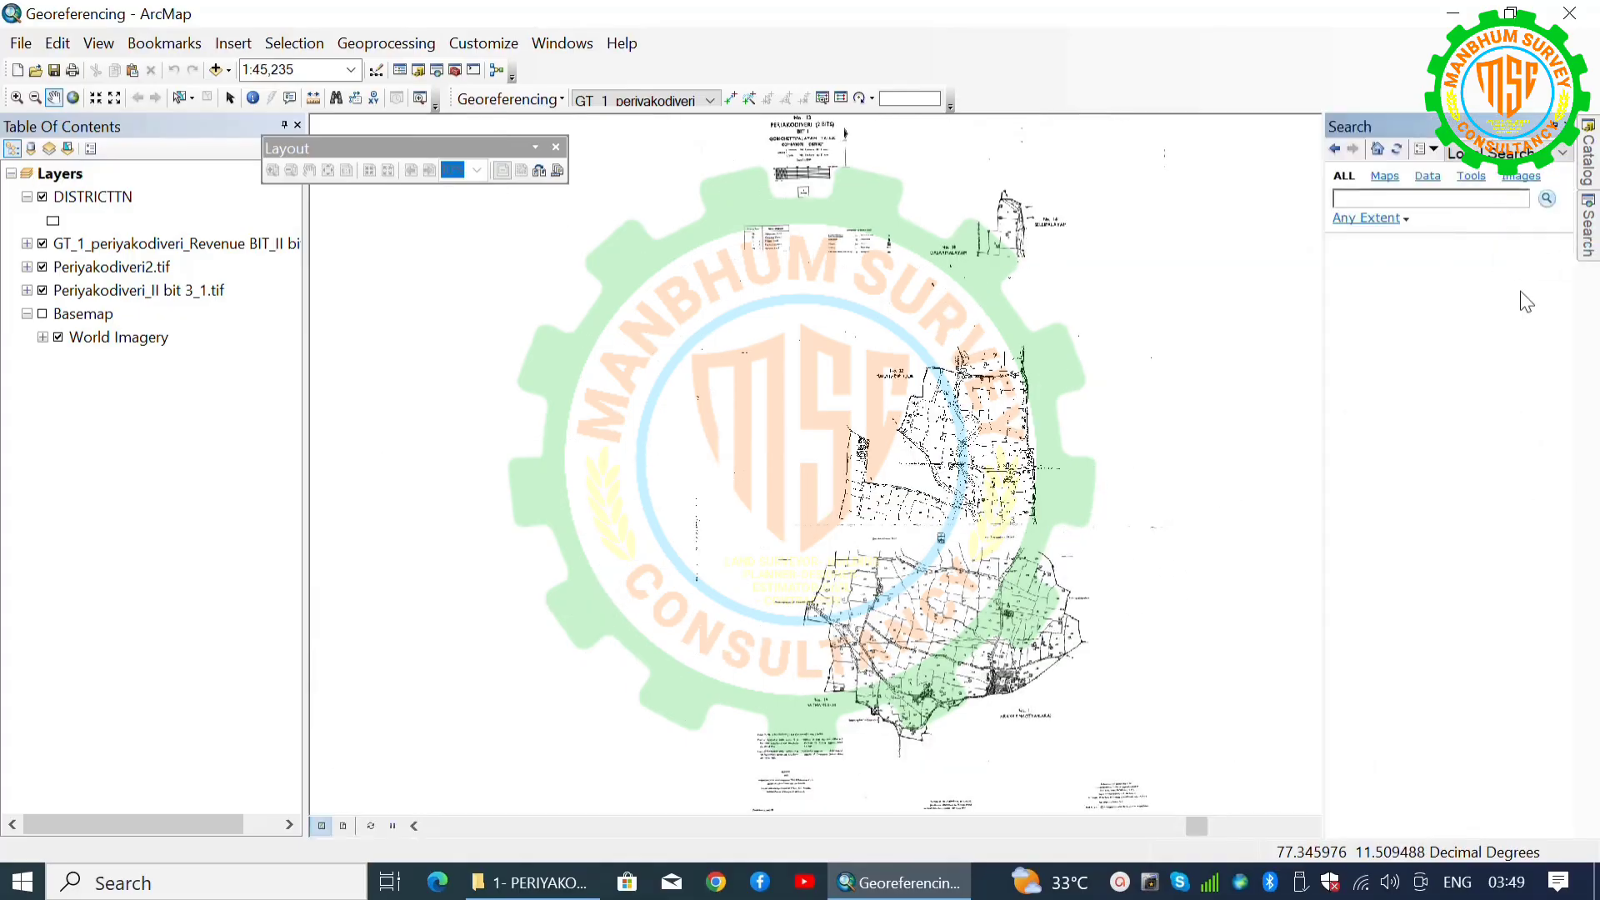
type("clip raster")
key("Return")
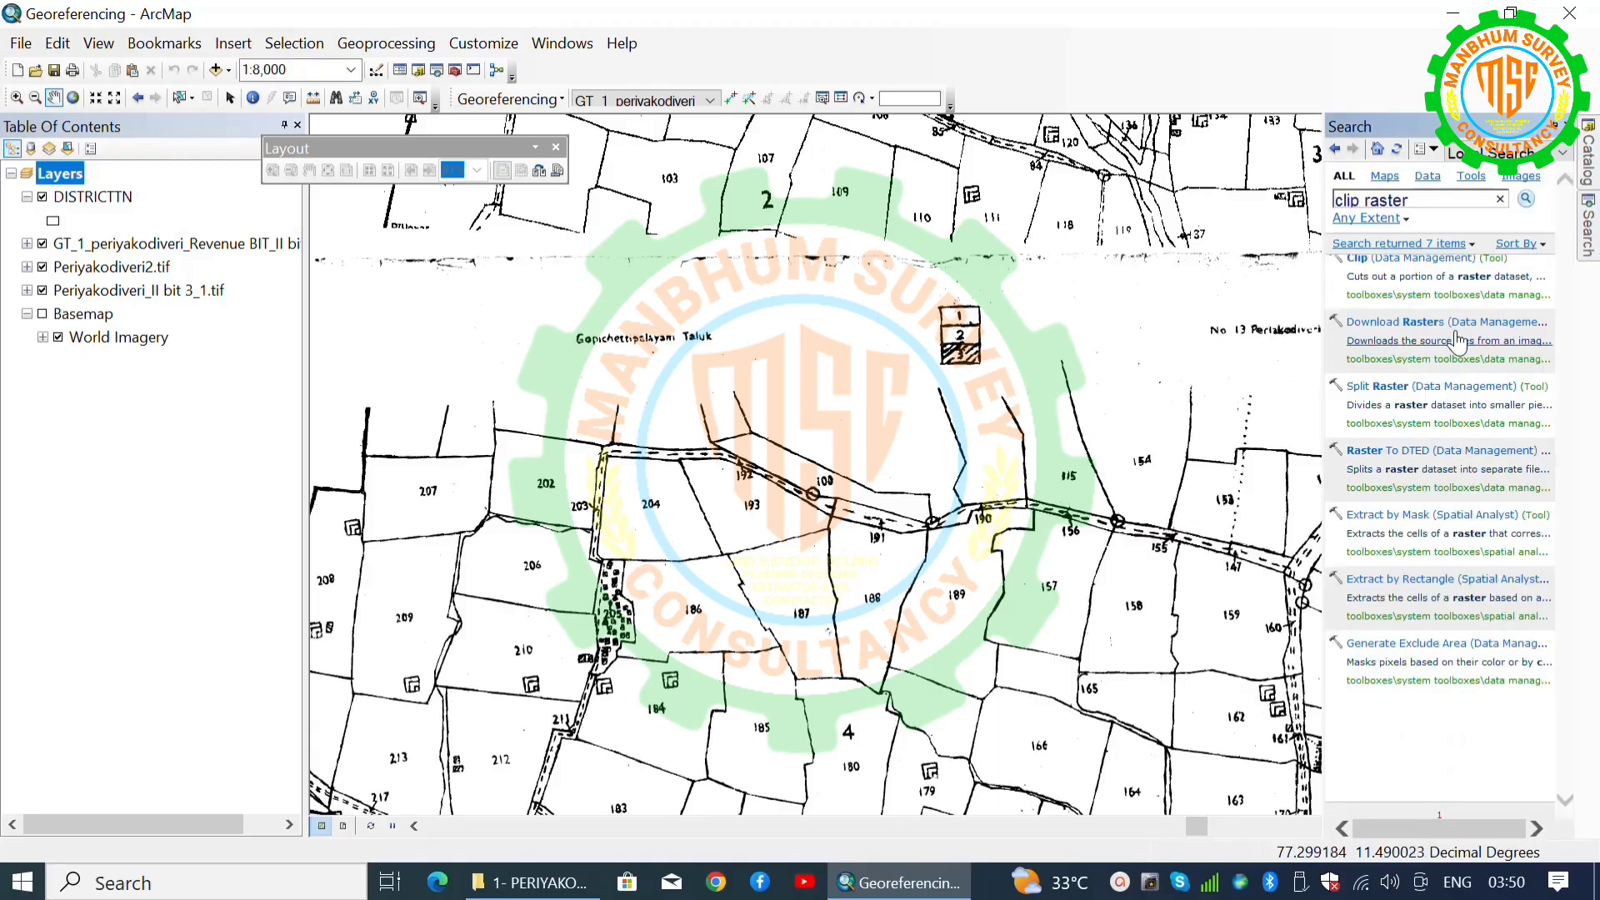
left_click(1407, 260)
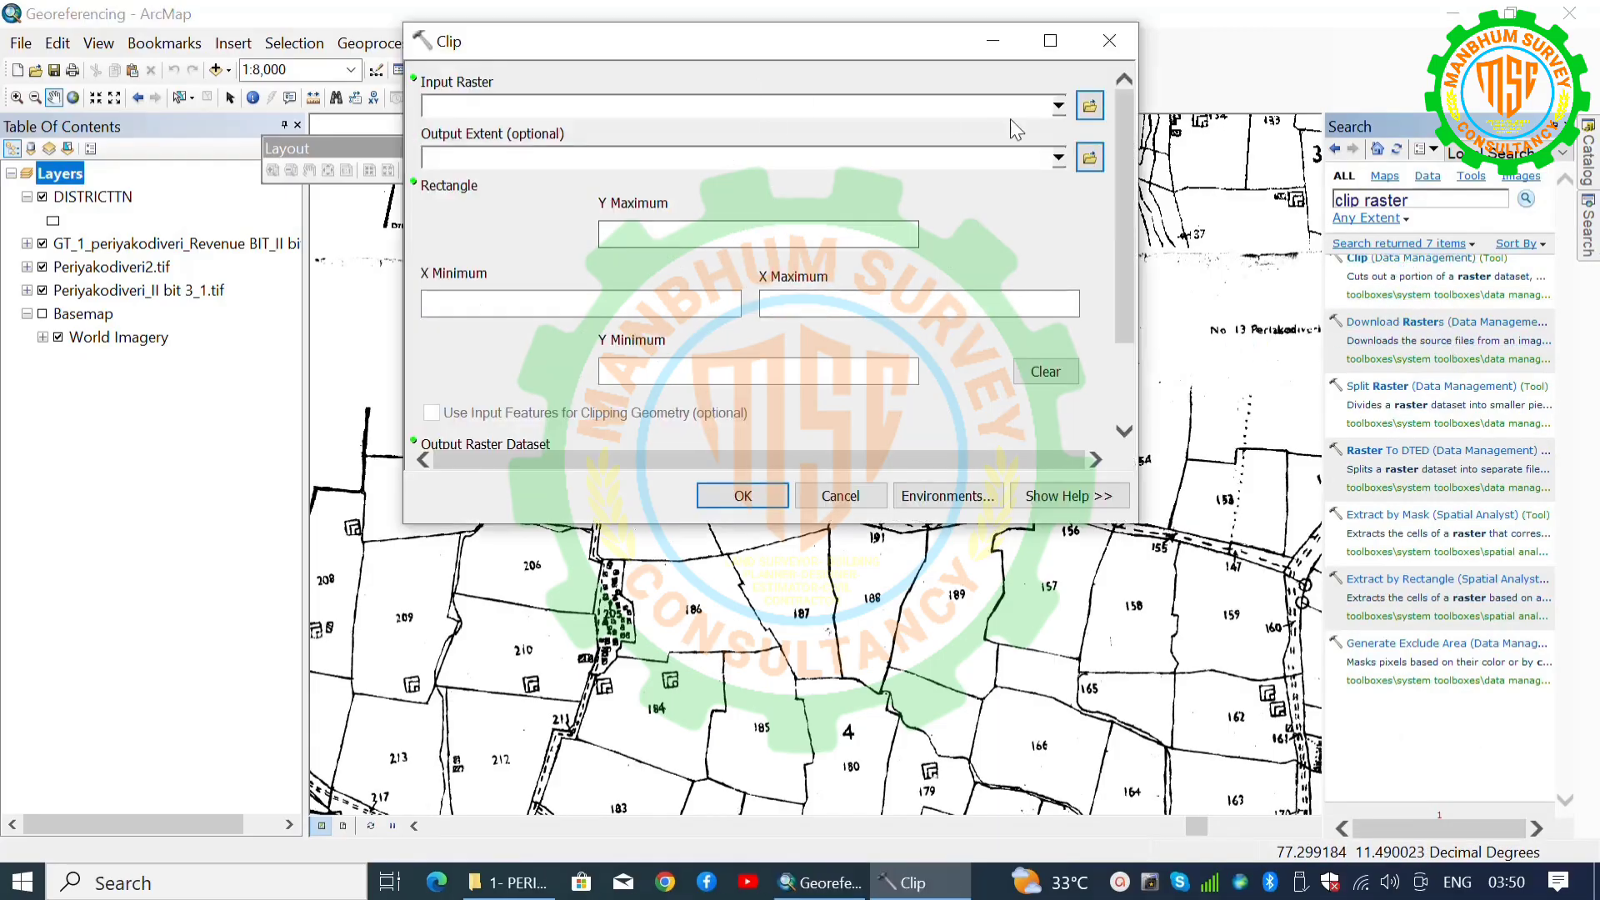
Step: Clip GT_1_periyakodiveri_Revenue BIT_II bit 3_3.tif with Y Maximum 11.4888479, keeping the default output raster
left_click(1059, 106)
left_click(613, 177)
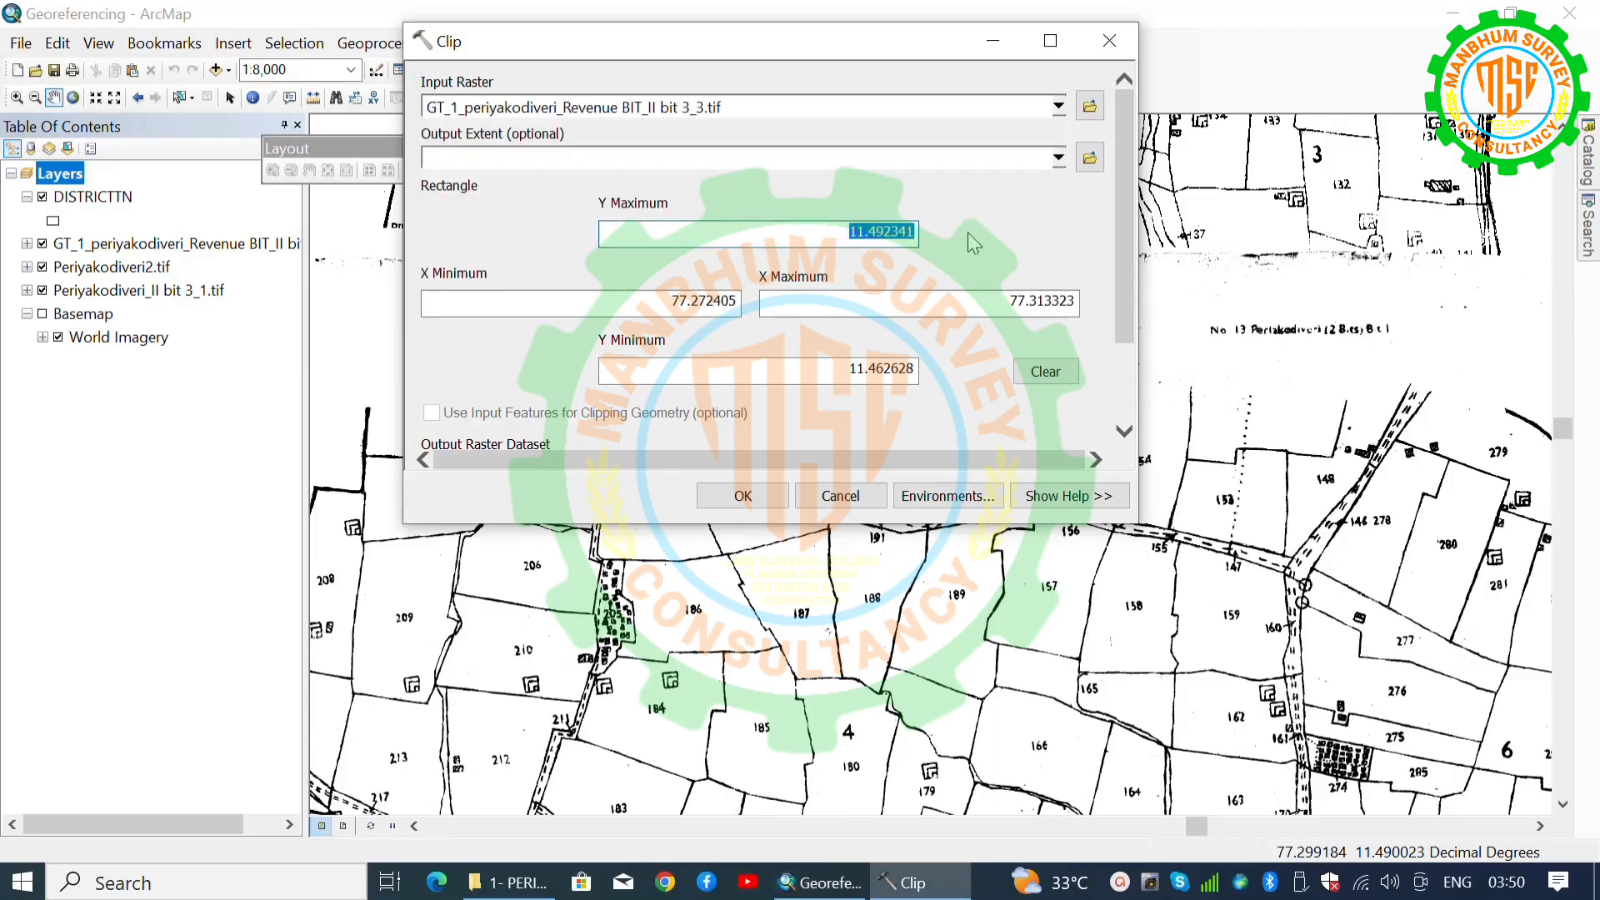
type("11.4888479")
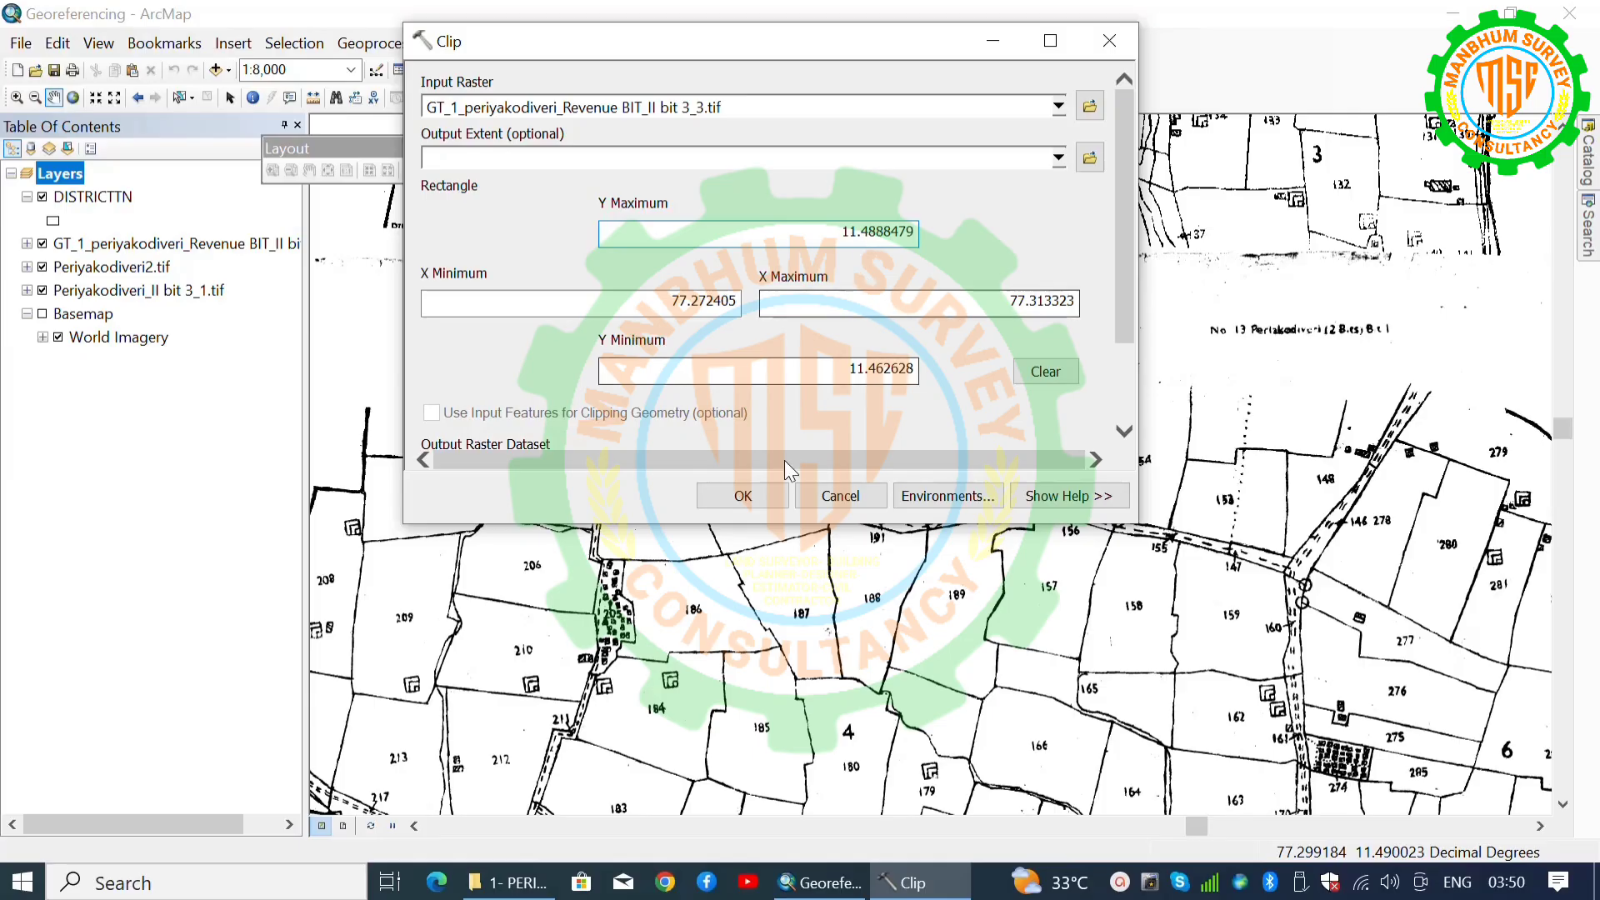
scroll(1126, 319, "down", 3)
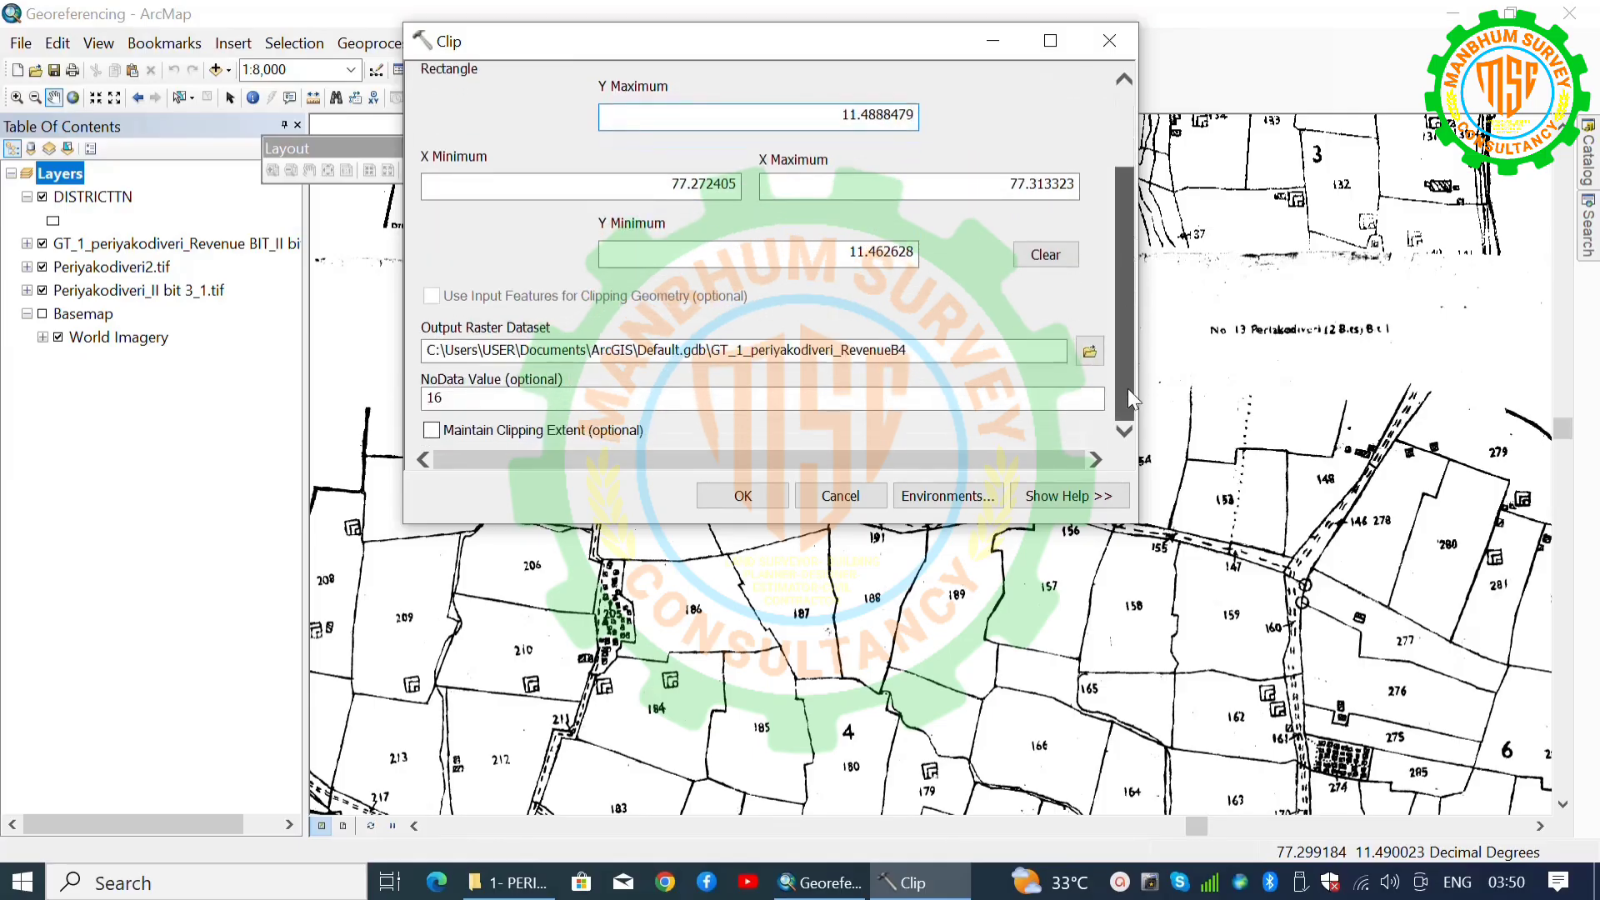
left_click(743, 496)
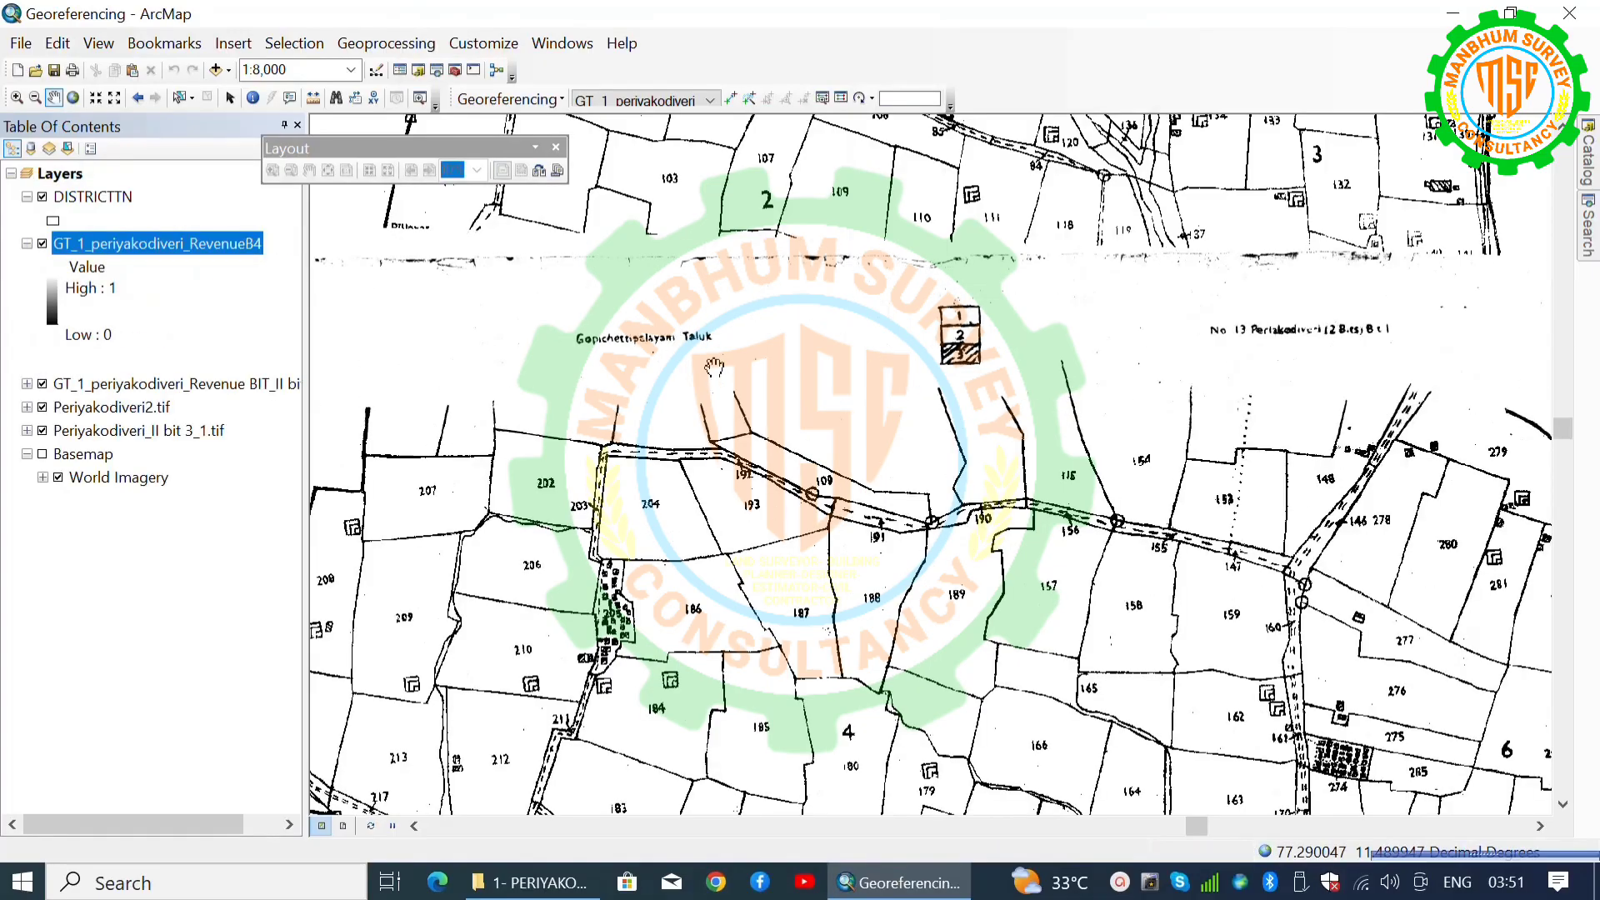
Step: Hide the Periyakodiveri2.tif layer and inspect the lower edge of the Periyakodiveri_II bit 3_1.tif sheet
left_click(43, 430)
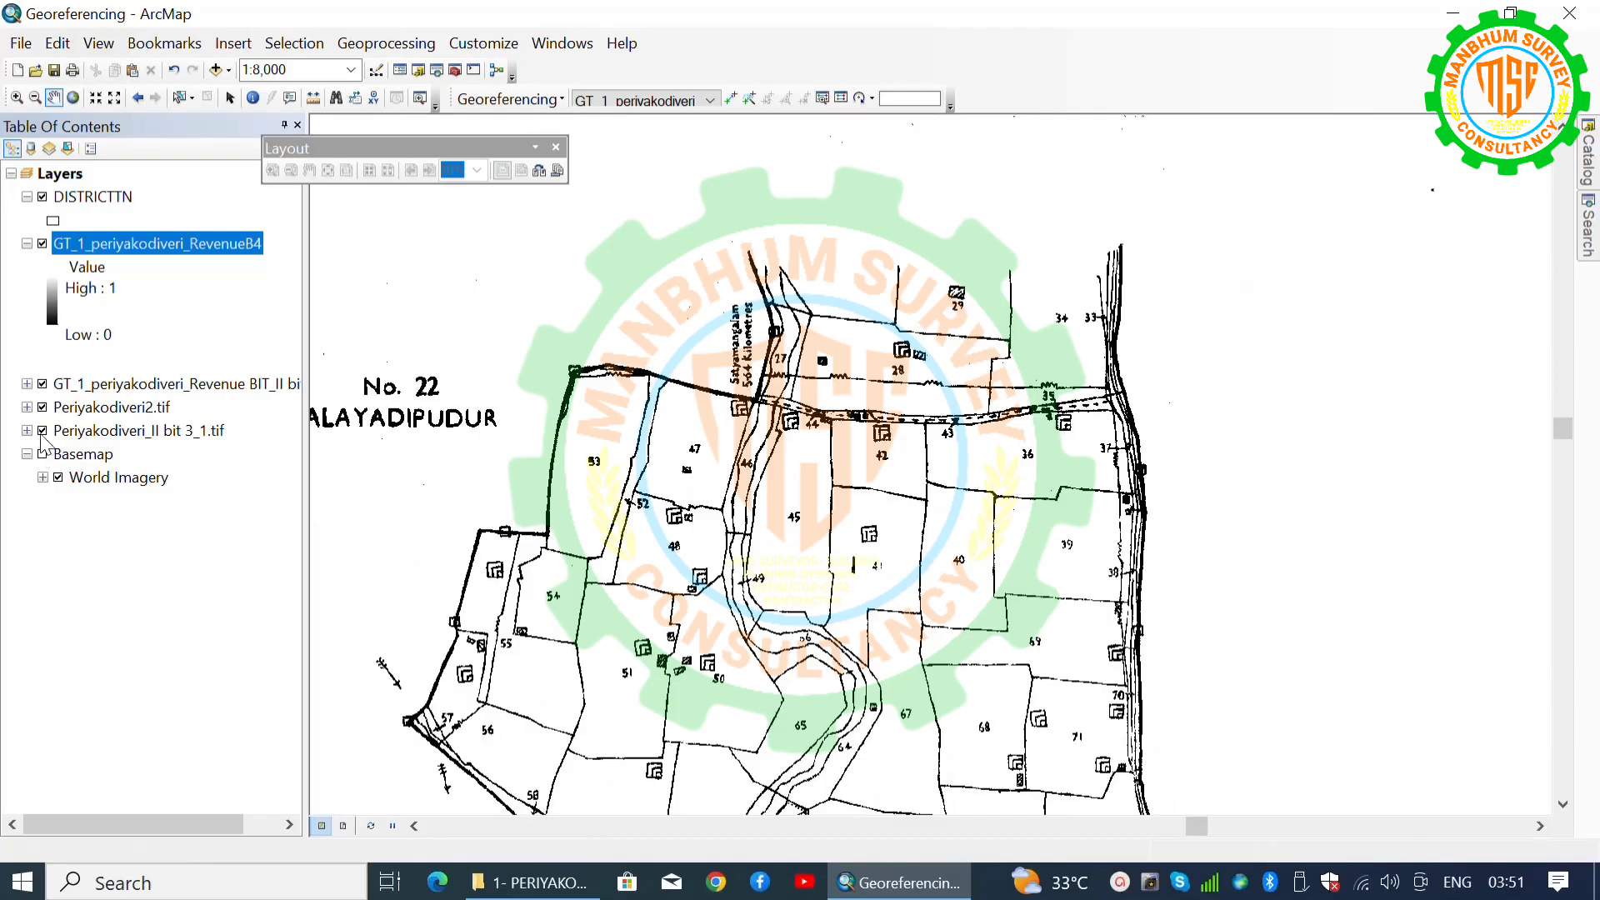
left_click(41, 408)
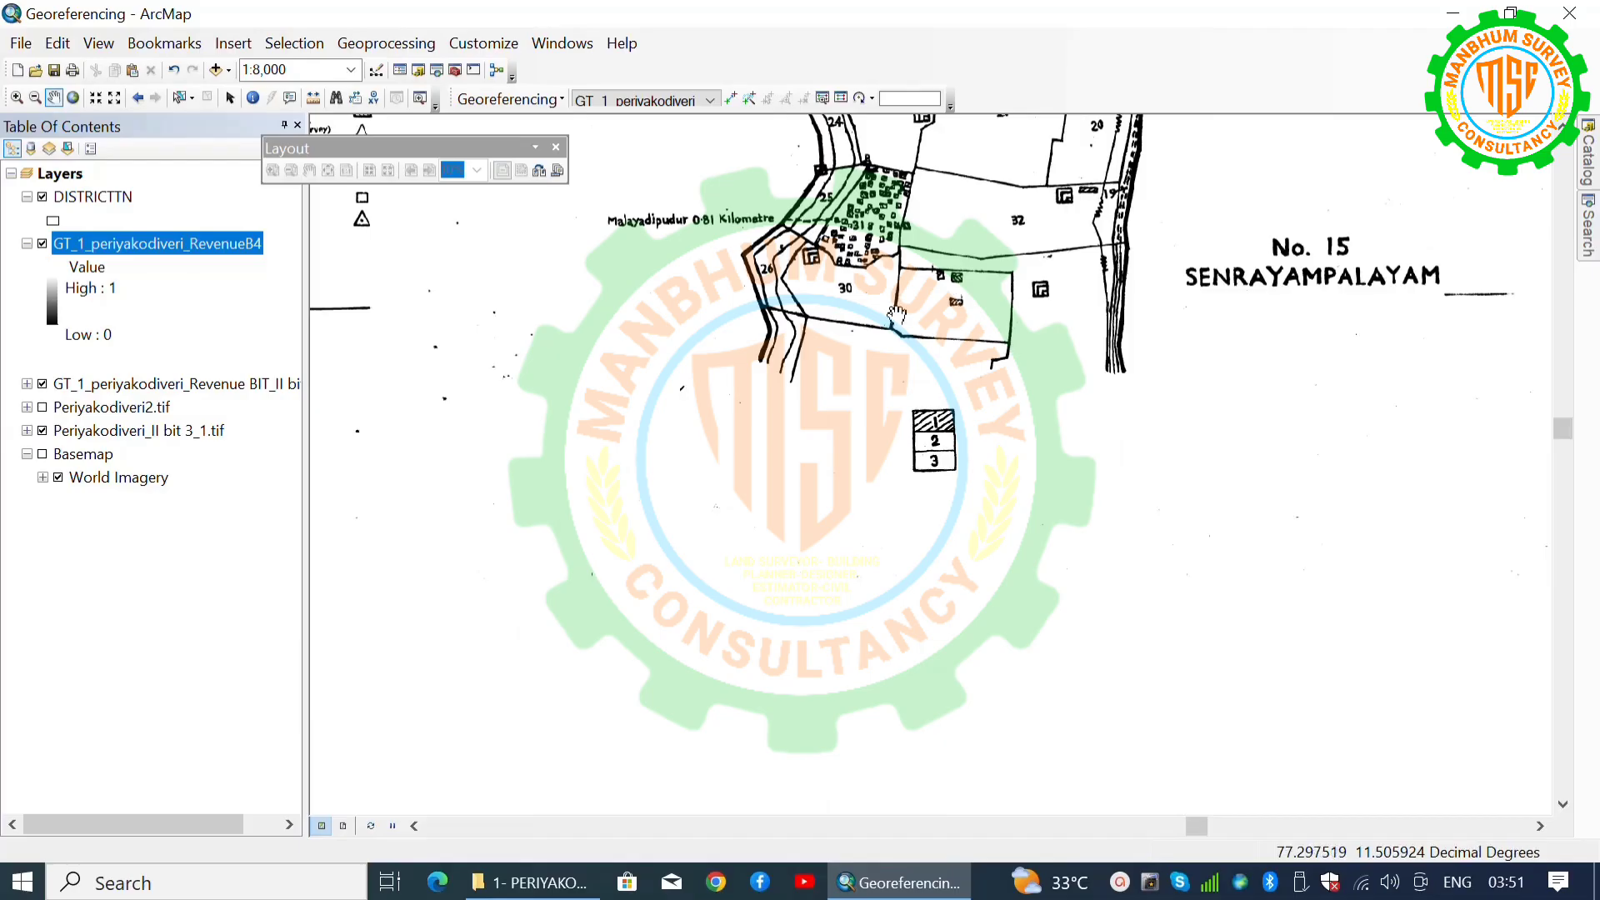
left_click_drag(897, 315, 926, 470)
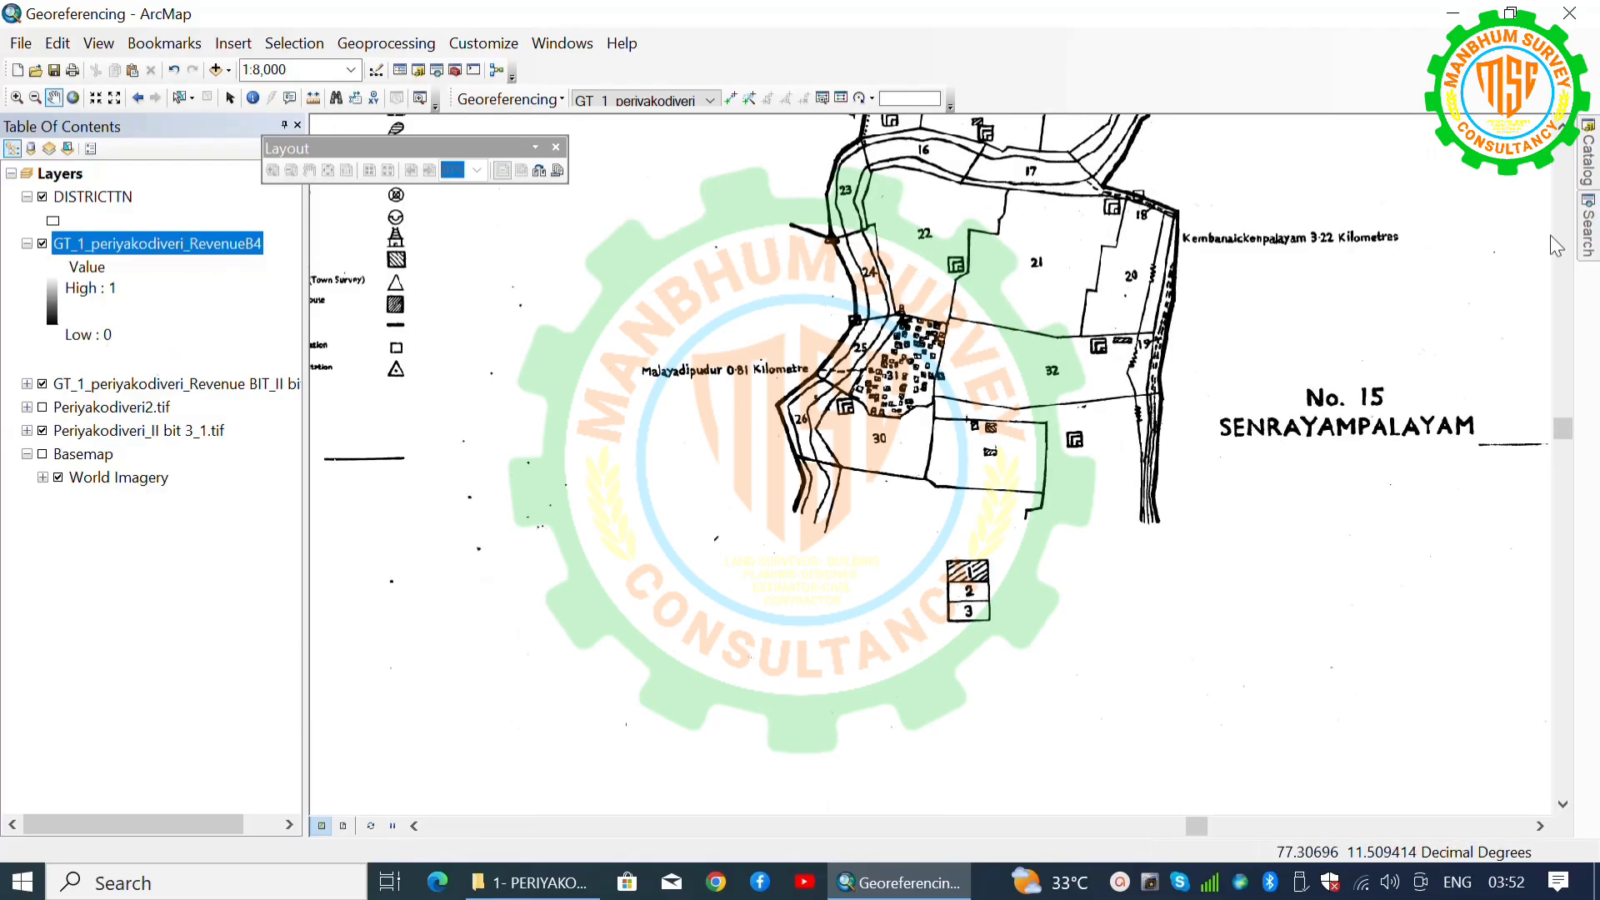
Step: Start a new raster Clip with Periyakodiveri2.tif as input and set Y Maximum to 11.505889
left_click(1586, 242)
left_click(1360, 259)
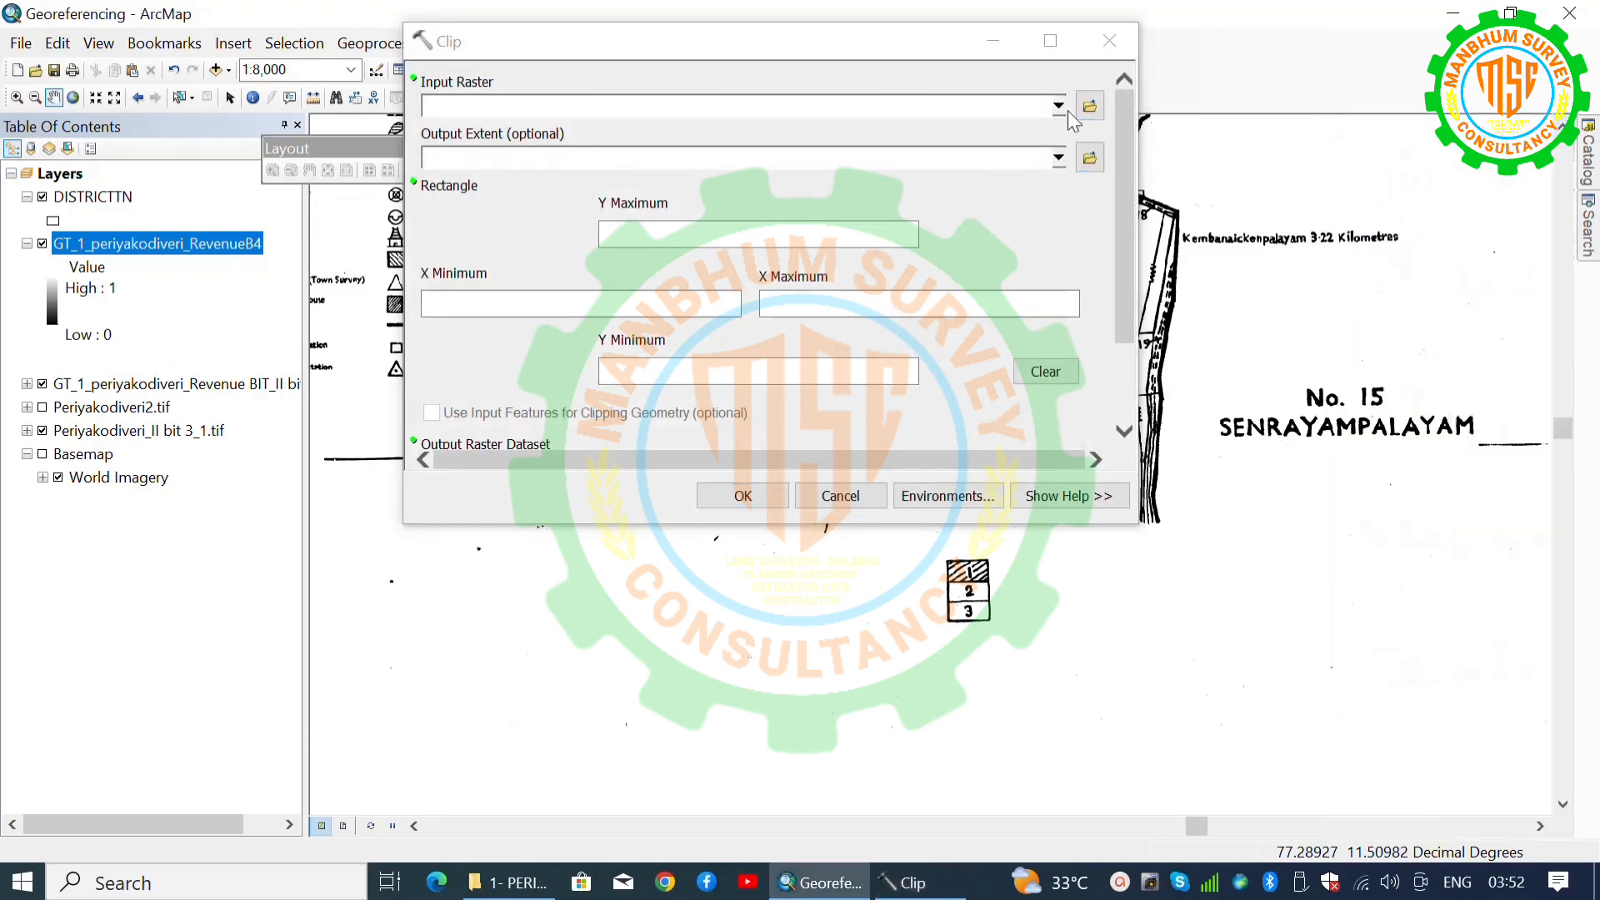
left_click(1059, 106)
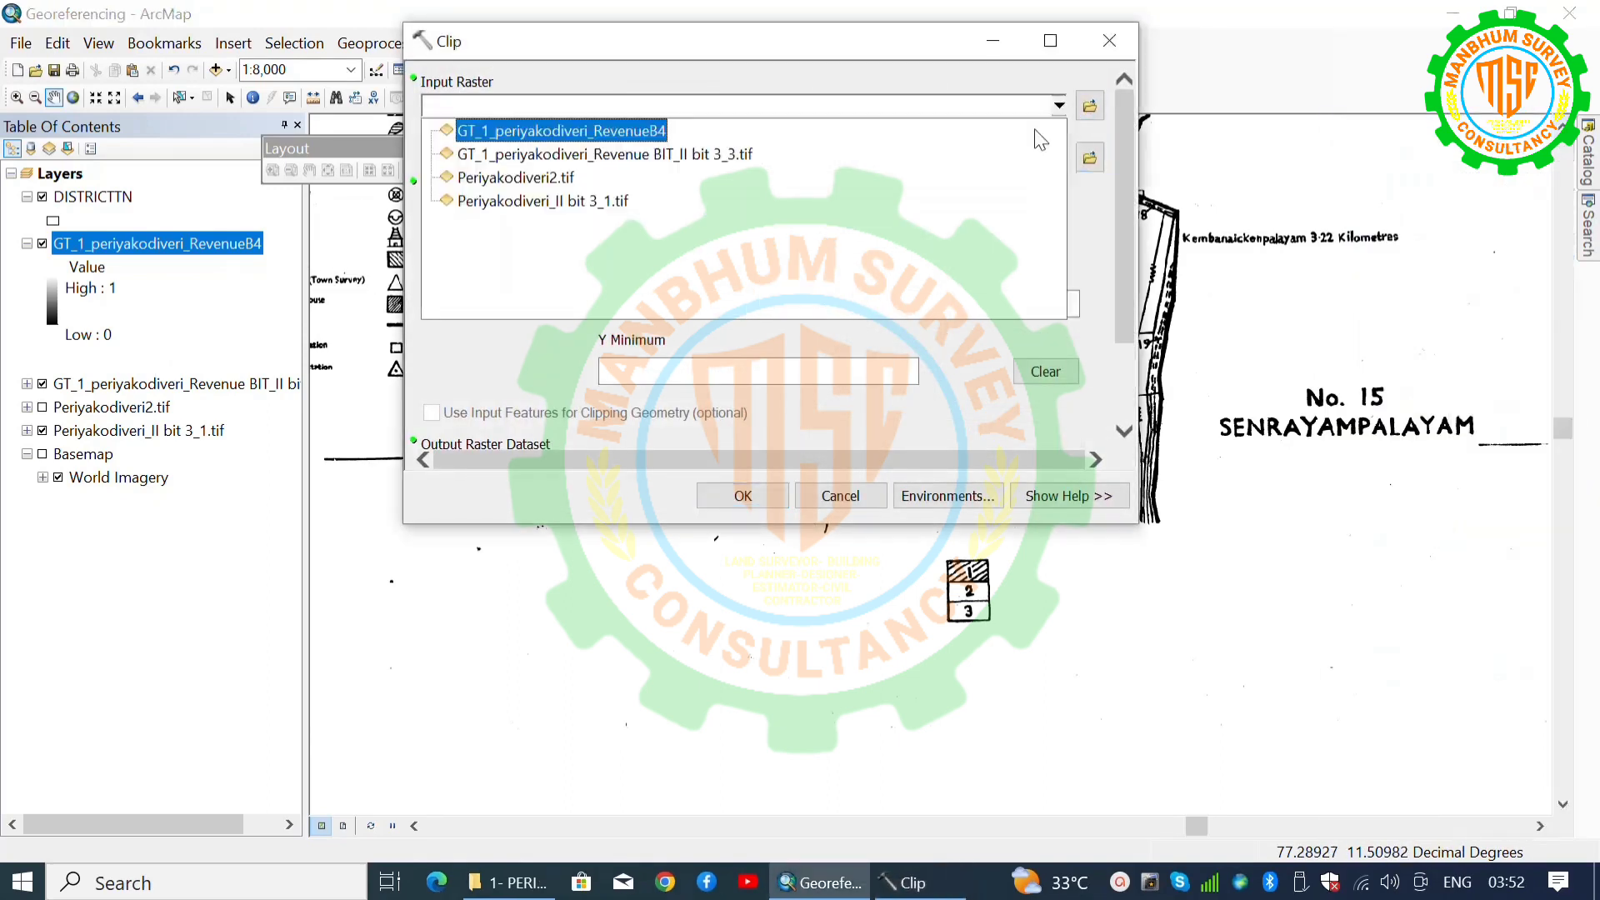
left_click(546, 179)
left_click_drag(839, 238, 1046, 215)
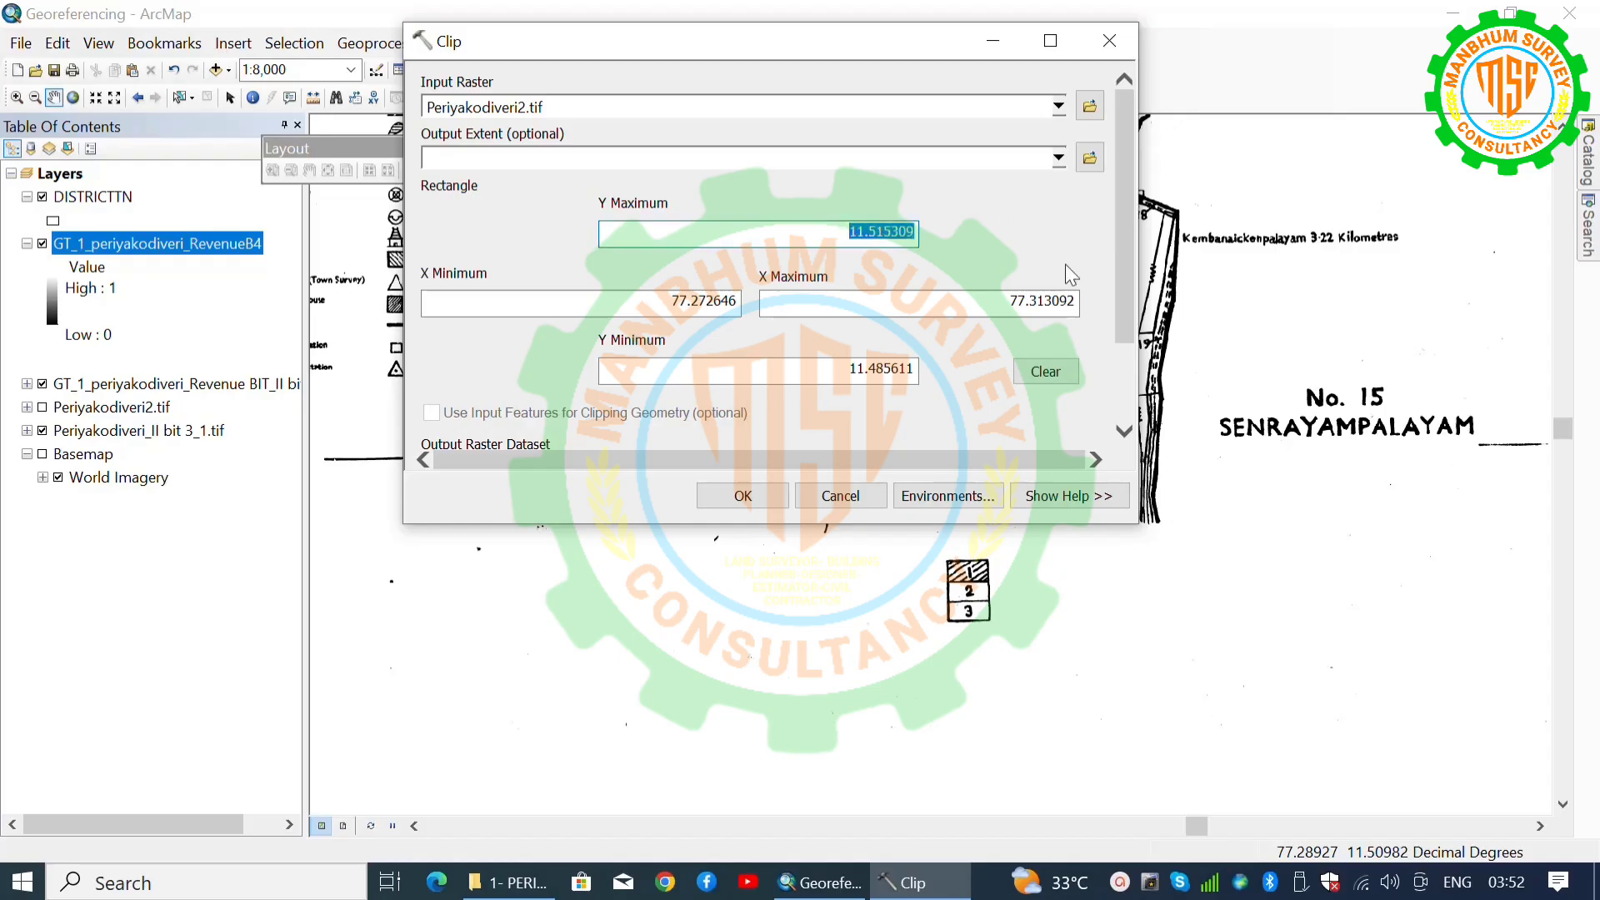
type("11.505")
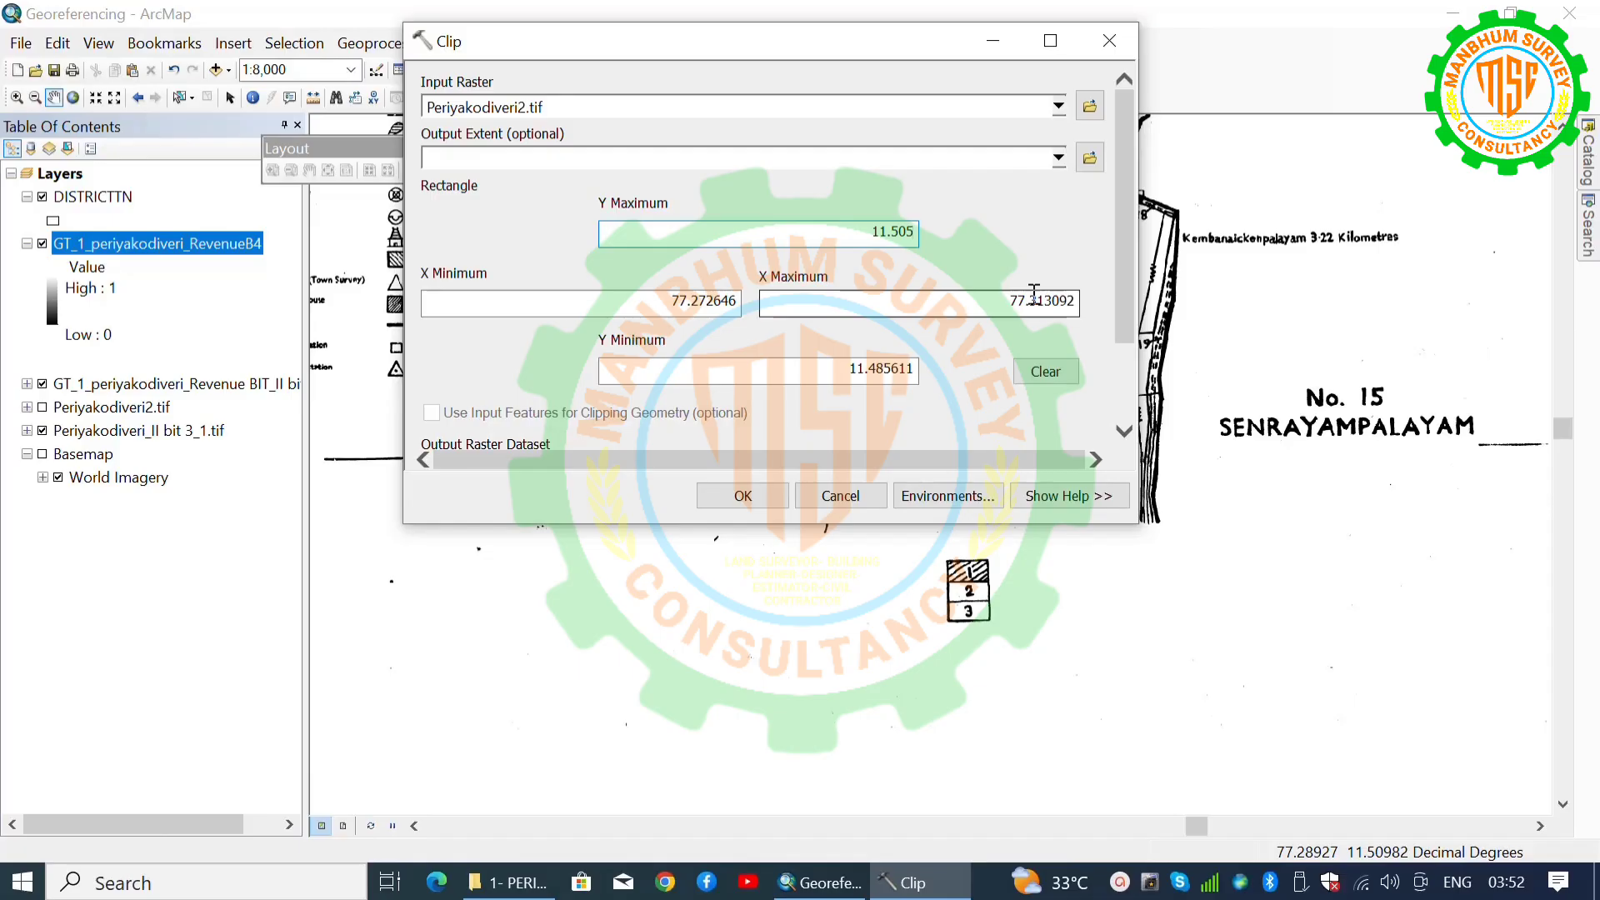
type("8893")
key("BackSpace")
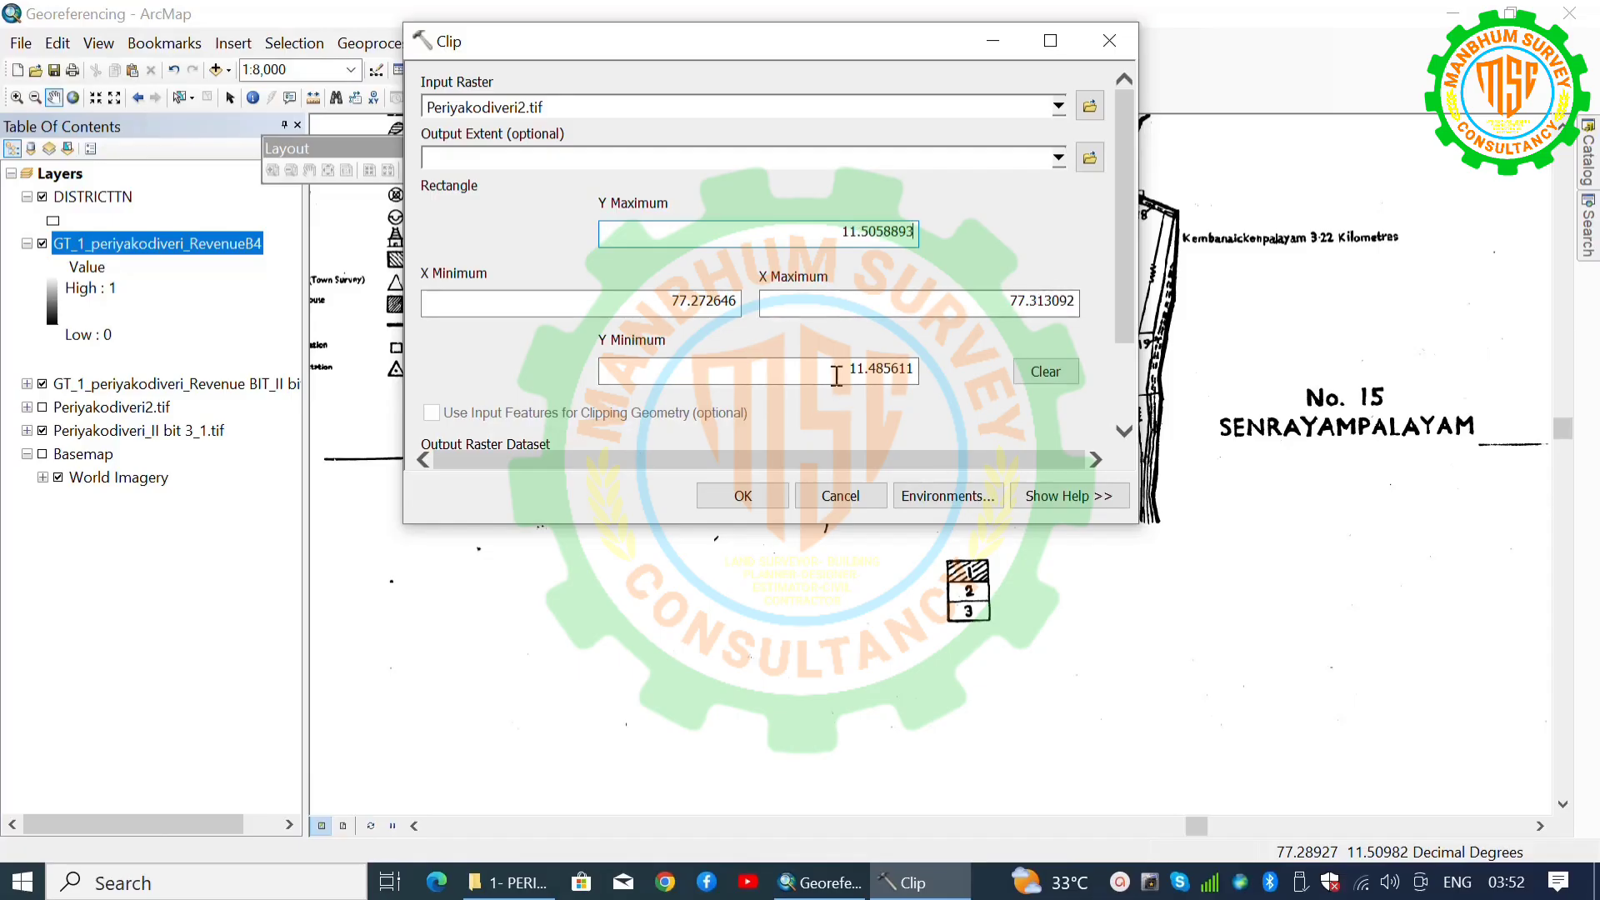
Step: Set the clip rectangle's Y Minimum to 11.4888479 and run the clip of Periyakodiveri2.tif
left_click_drag(843, 368, 980, 370)
type("11.488")
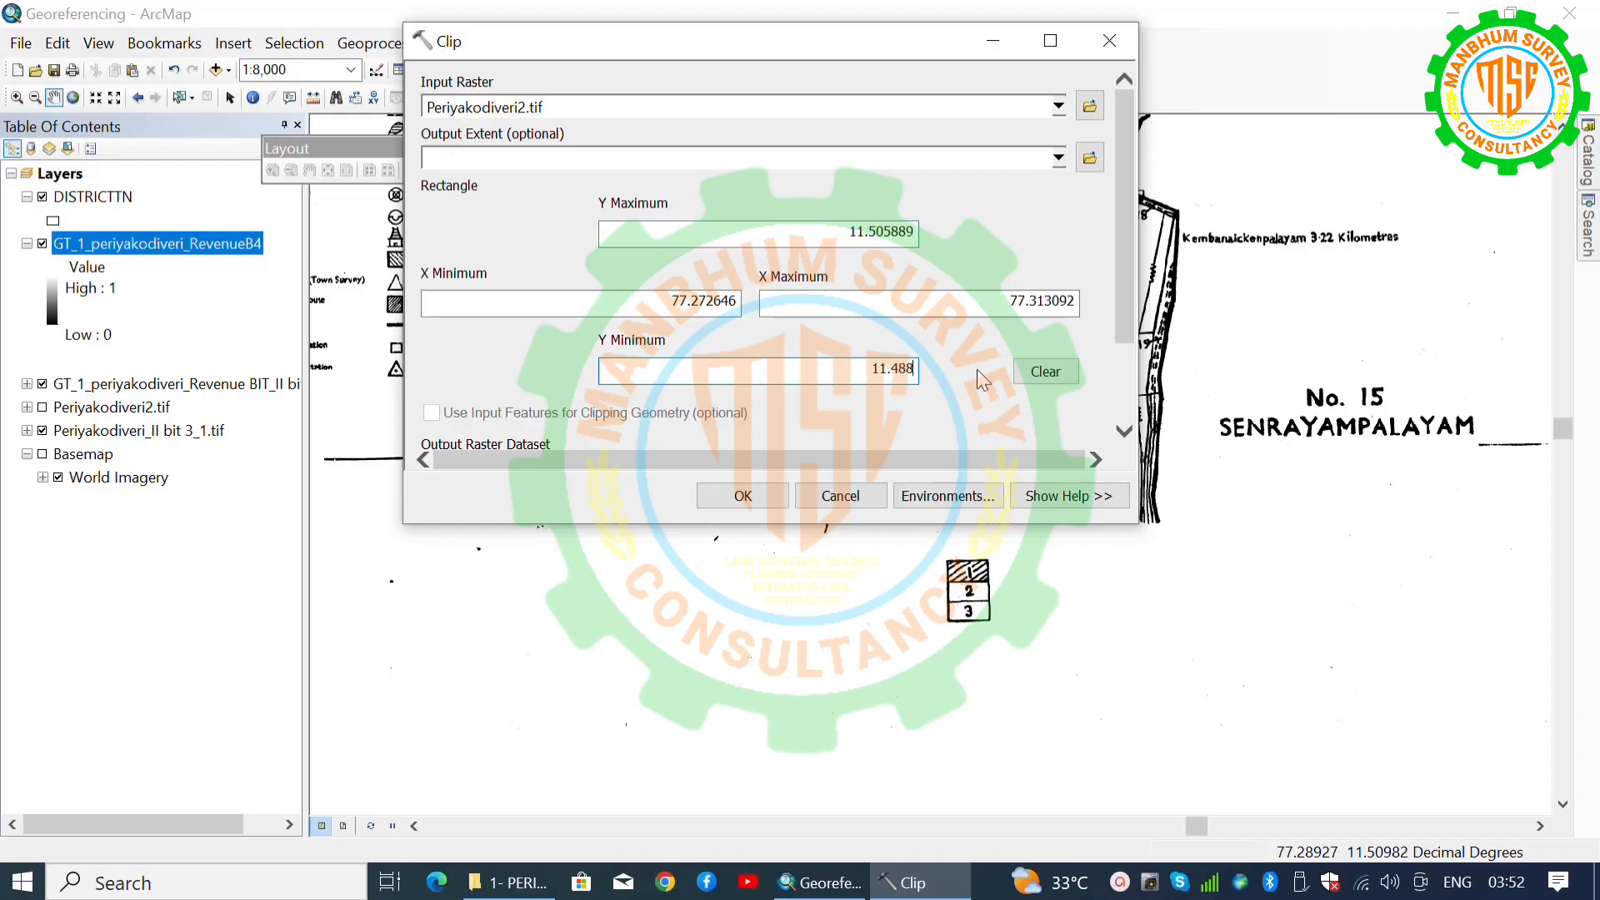
type("8479")
left_click(760, 497)
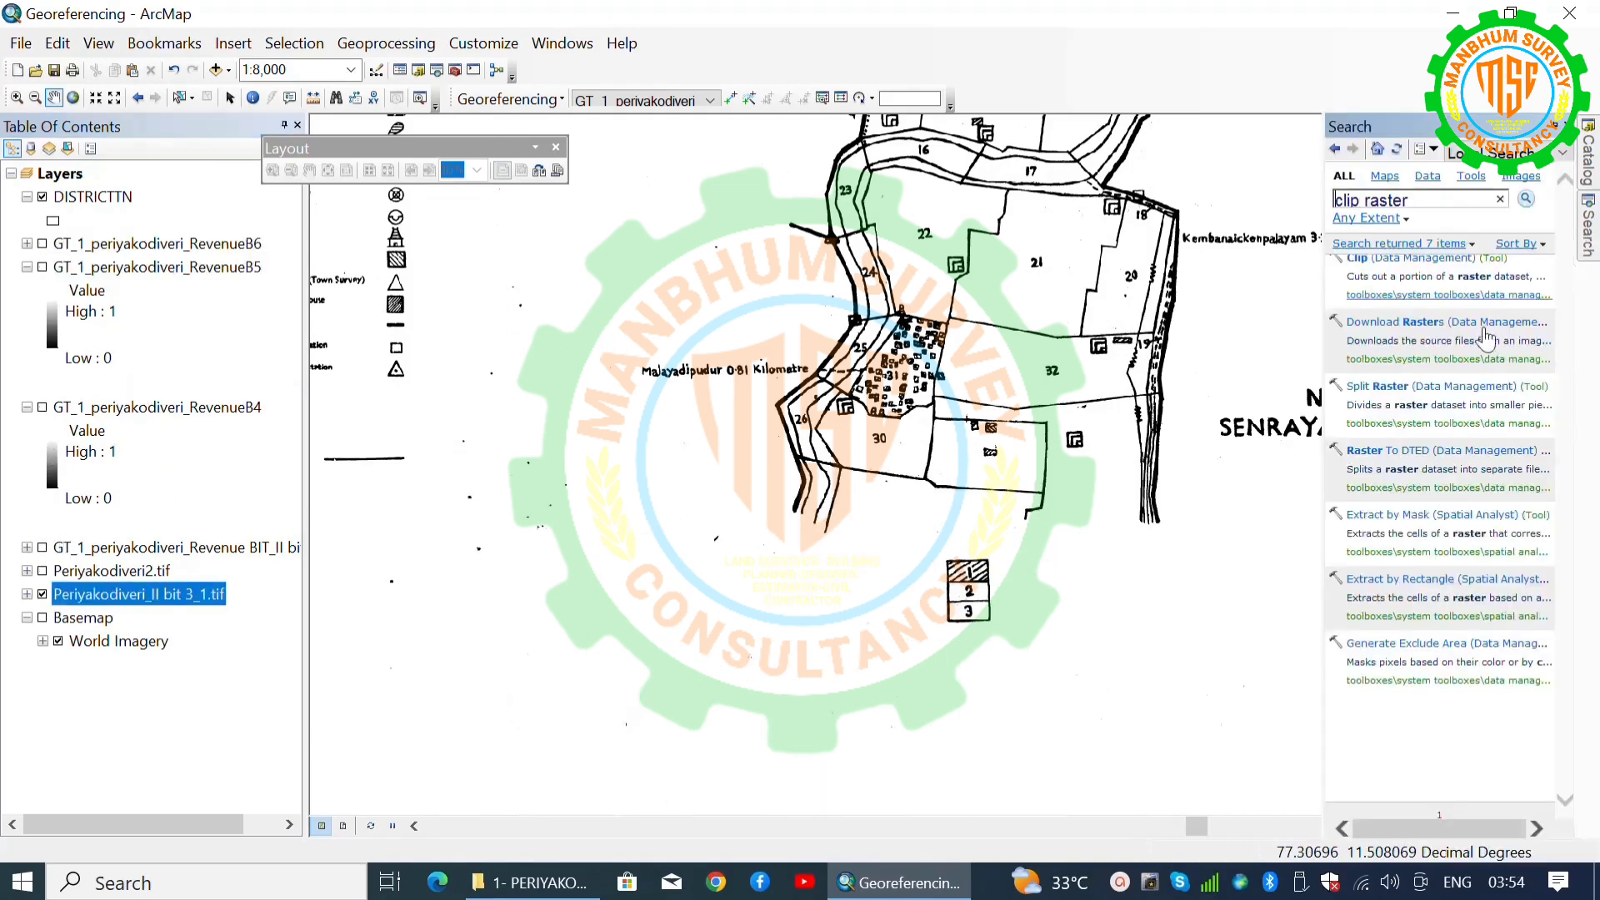
Step: Clip Periyakodiveri_II bit 3_1.tif with Y Minimum 11.5058893, keeping the default output raster
double_click(1383, 262)
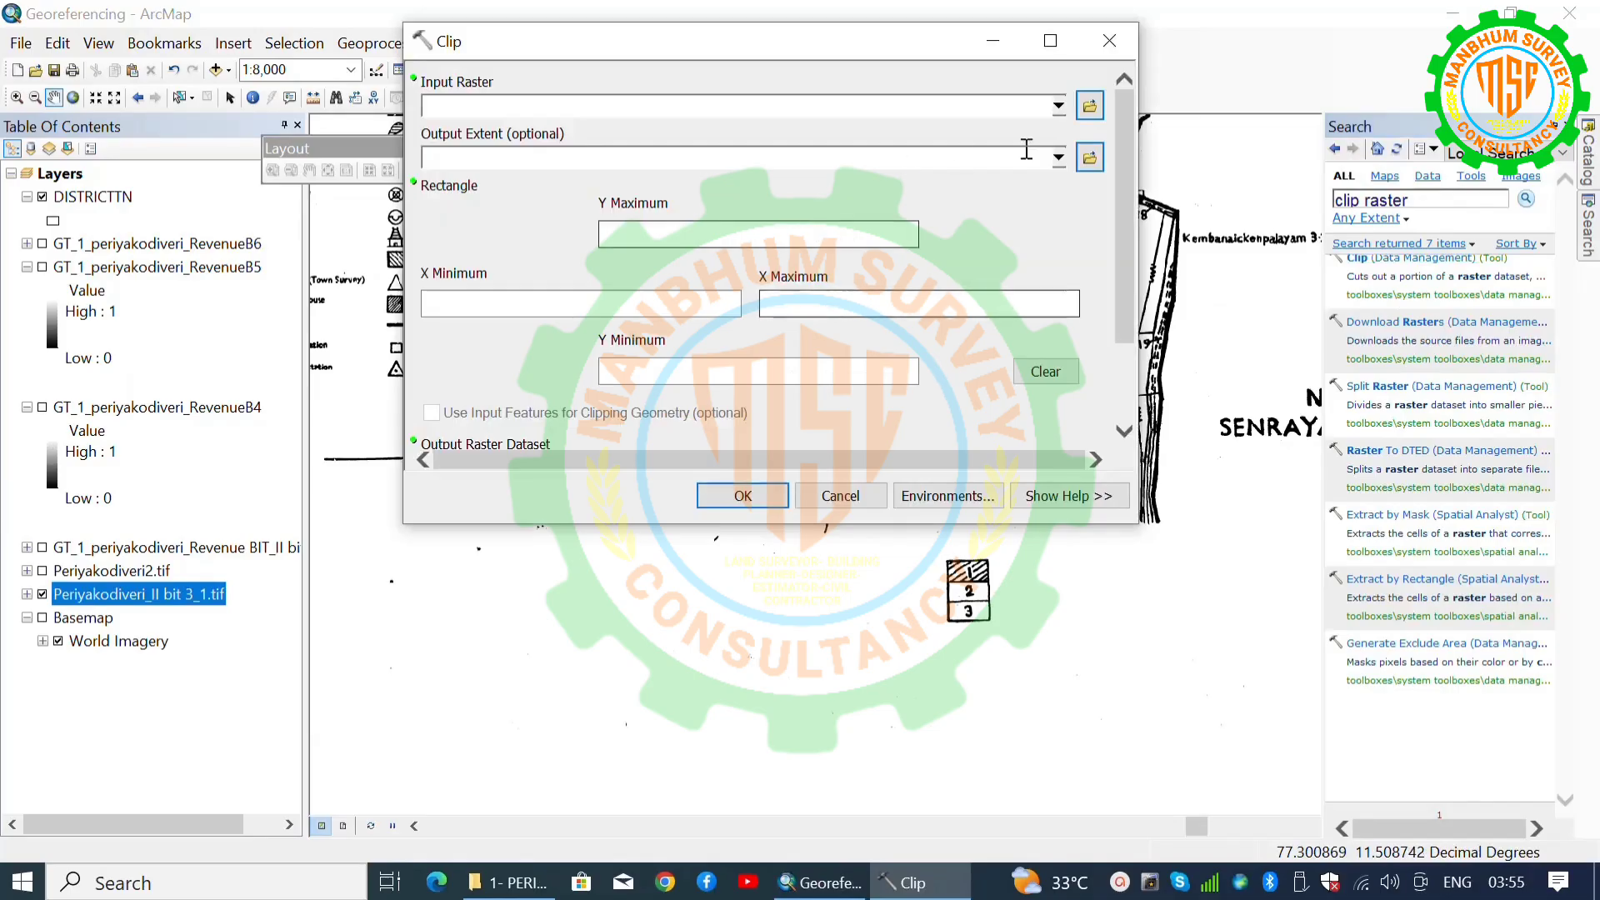
left_click(1059, 106)
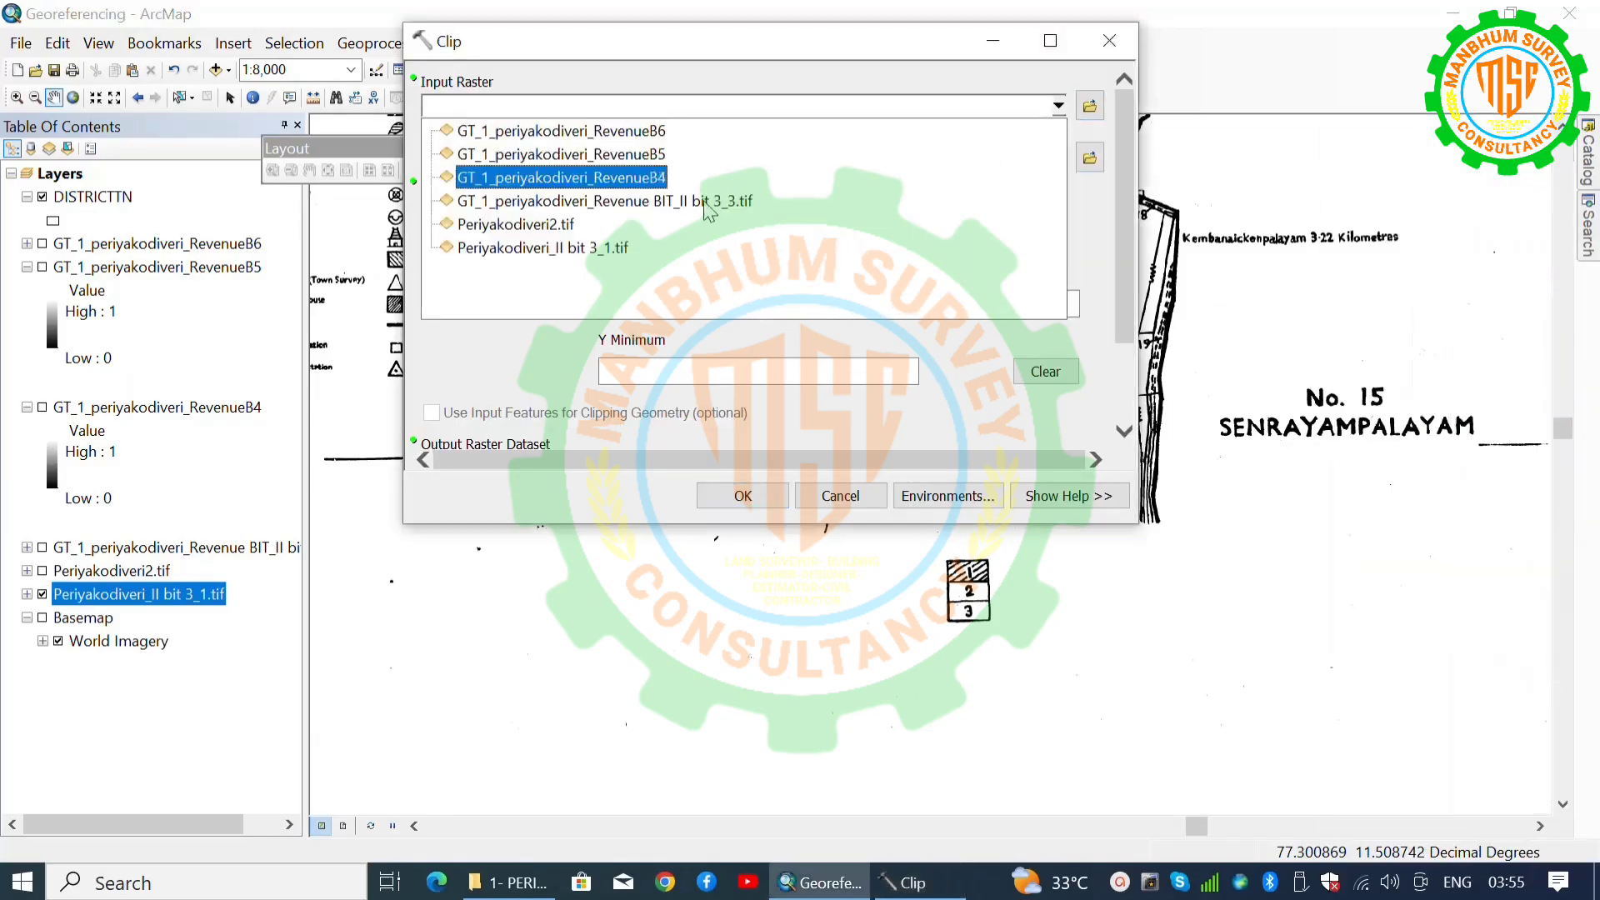
left_click(617, 248)
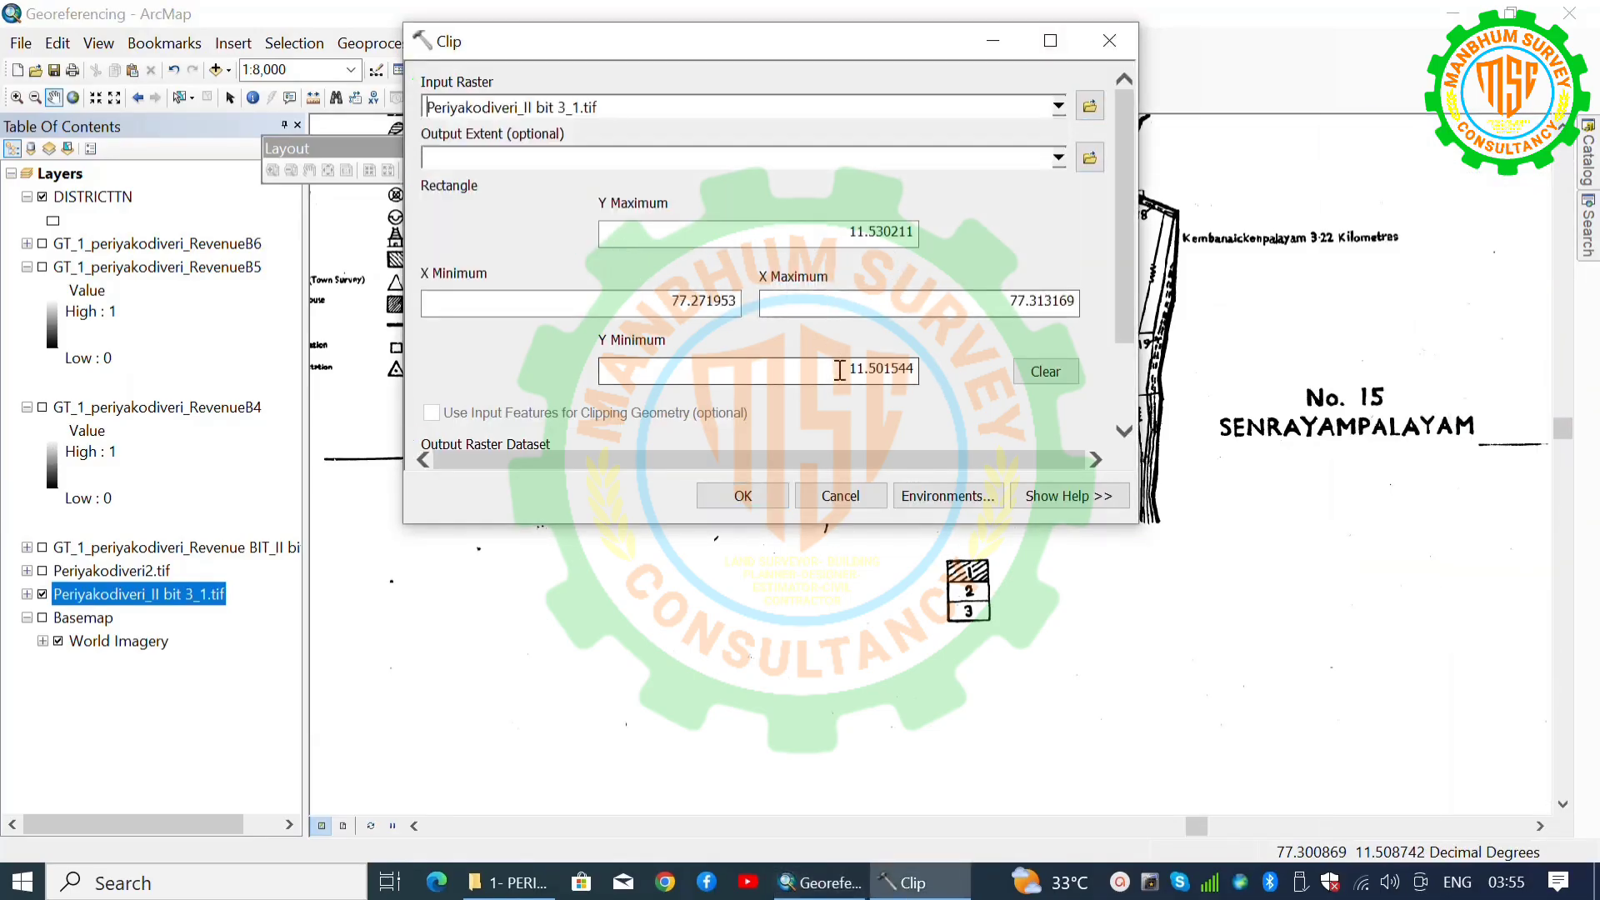
left_click_drag(836, 371, 998, 382)
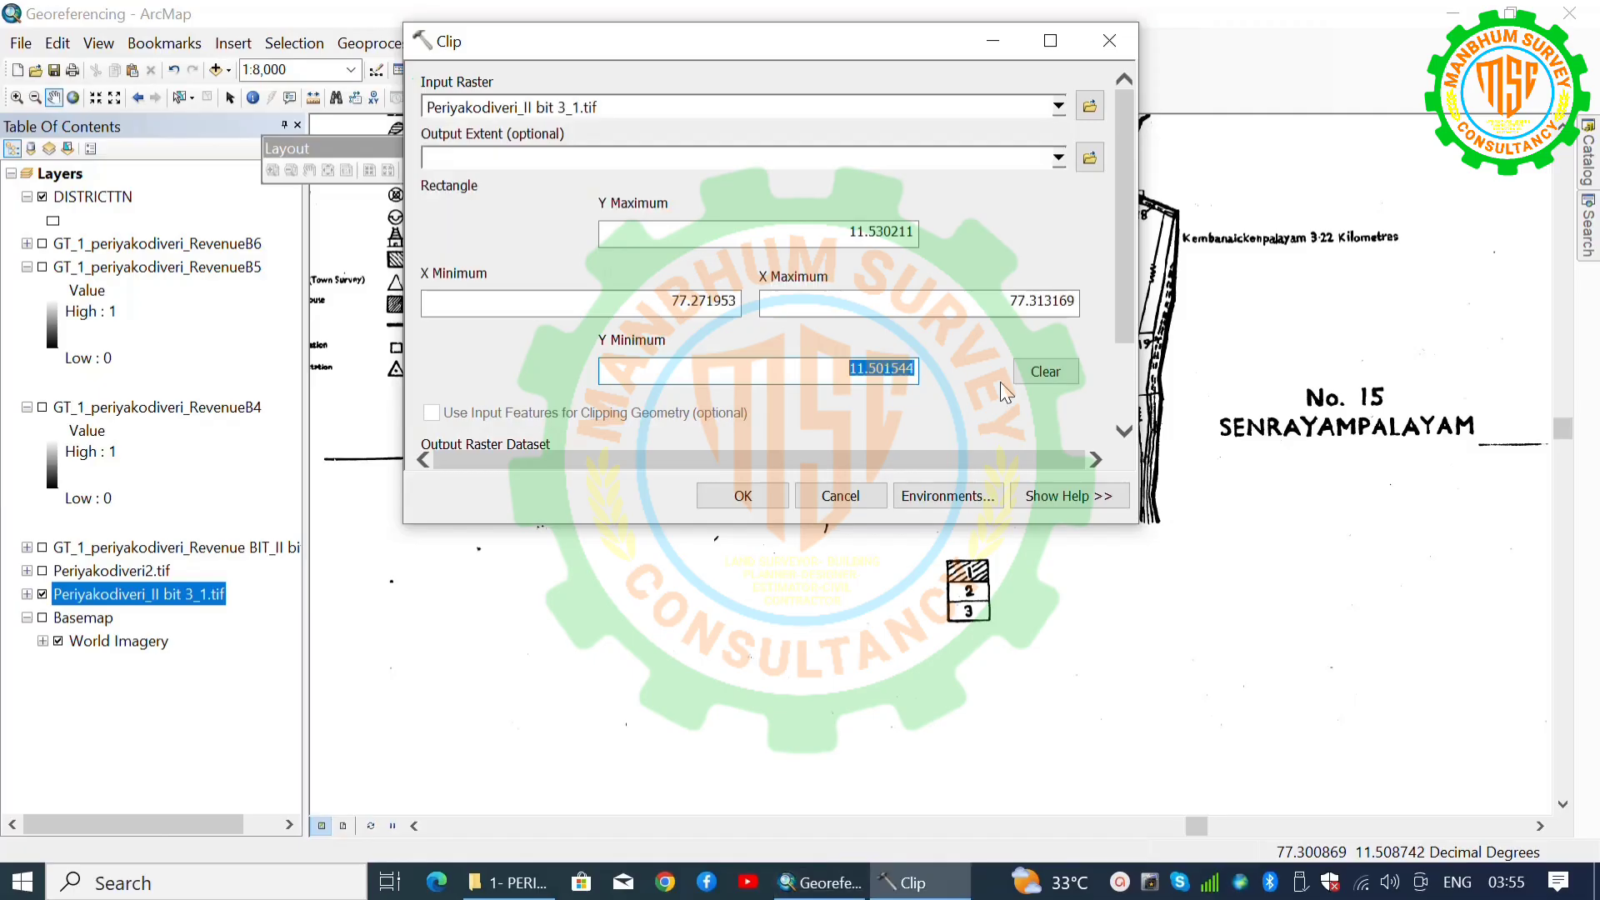
type("11.5058893")
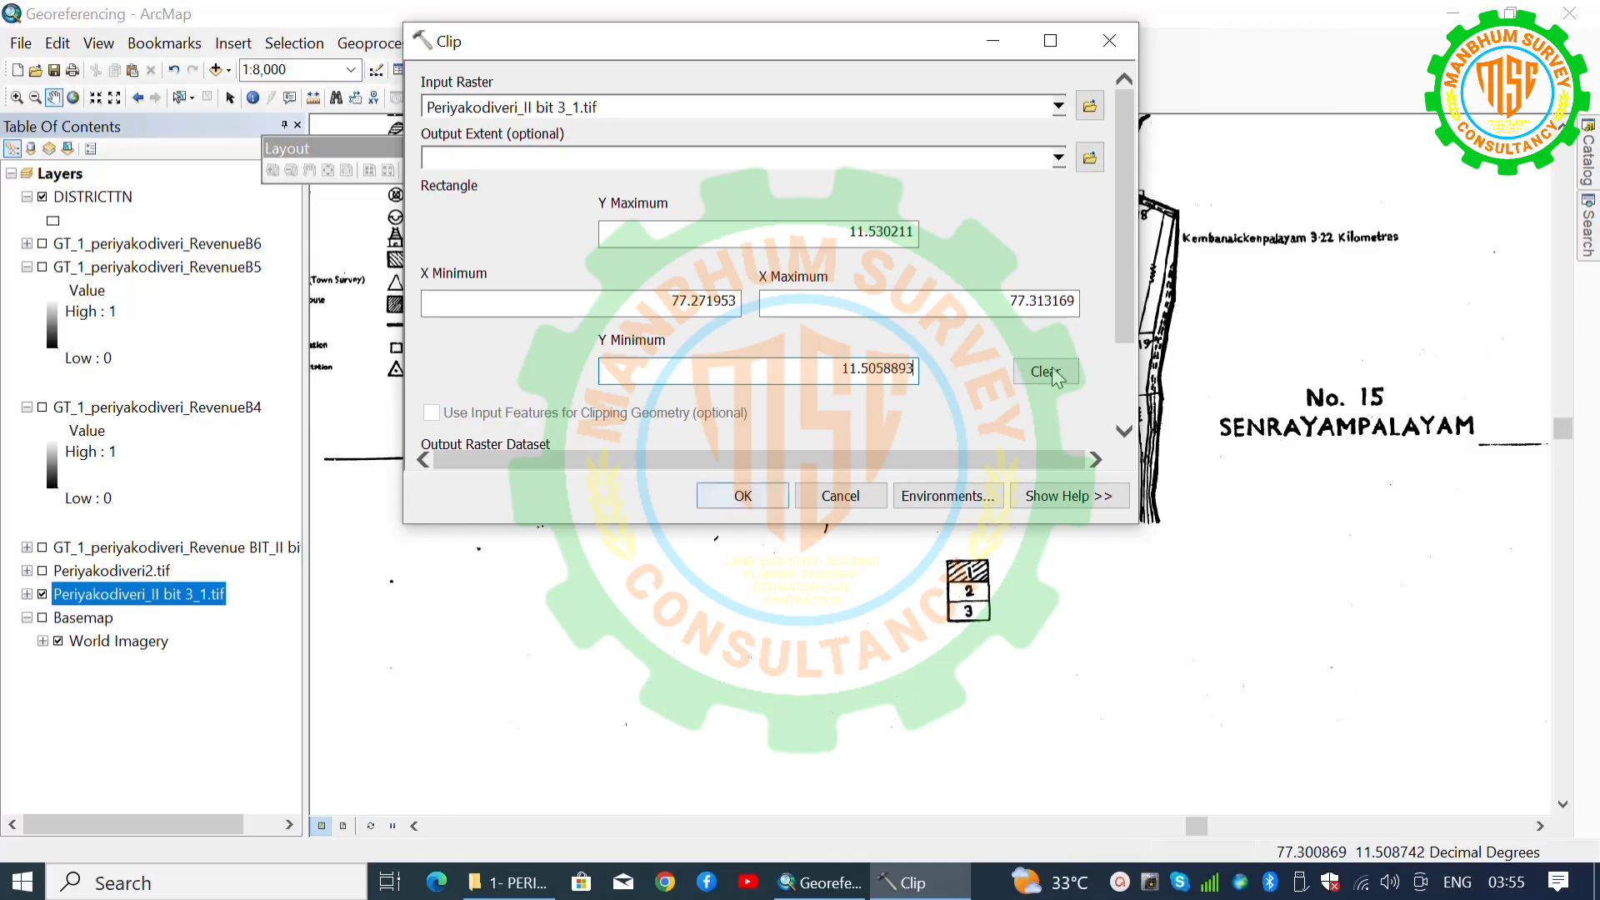
scroll(1123, 337, "down", 1)
scroll(1123, 337, "down", 1)
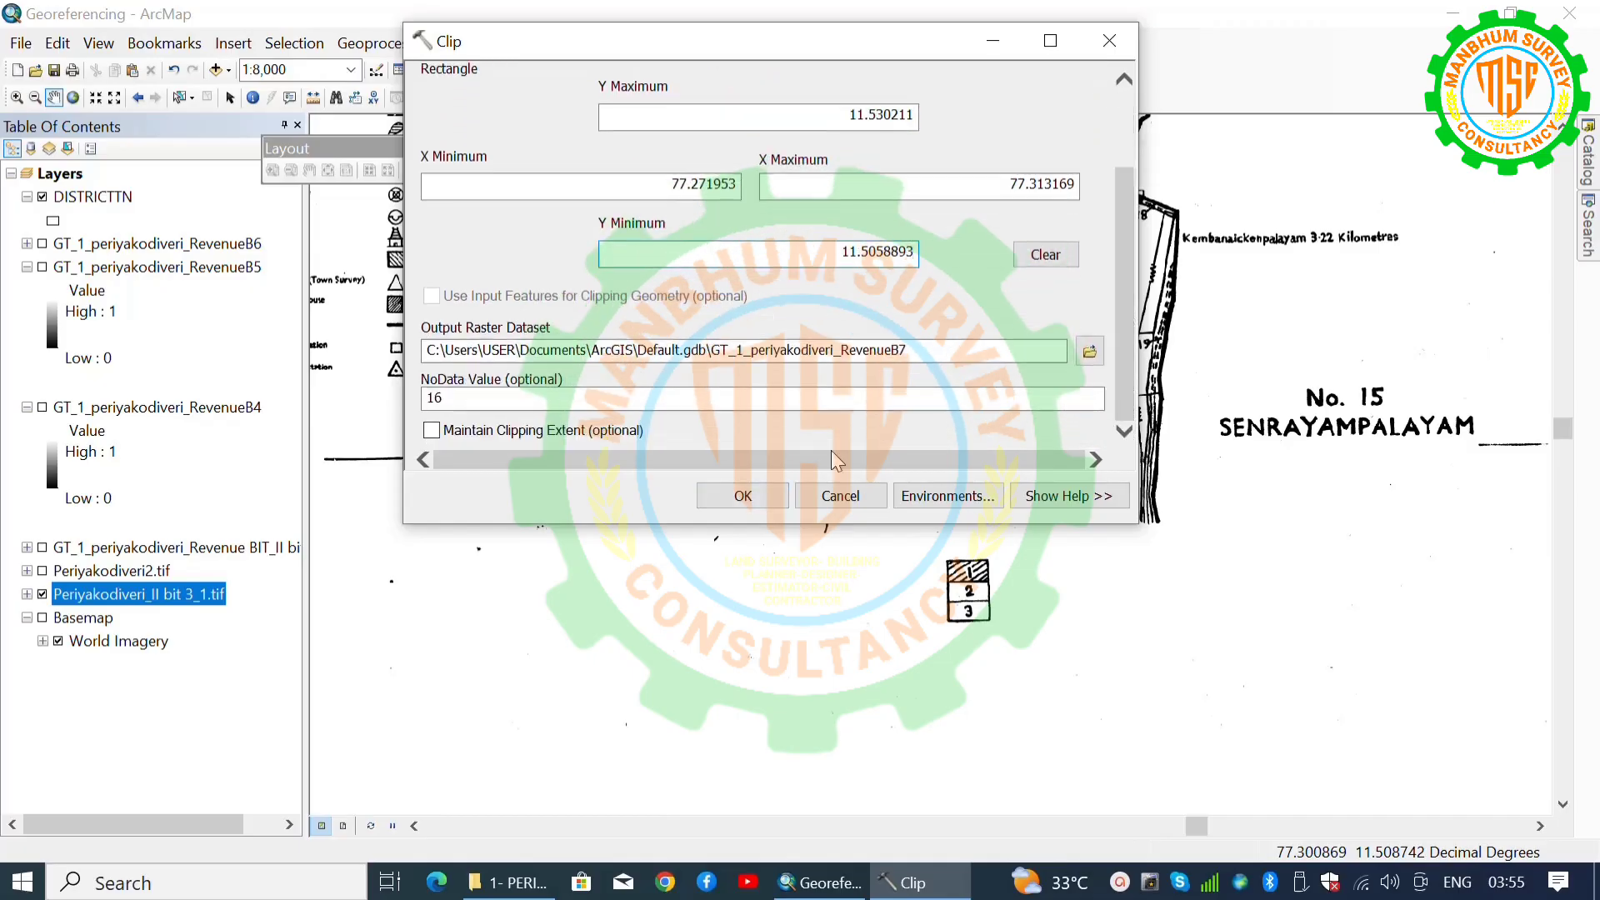
left_click(775, 497)
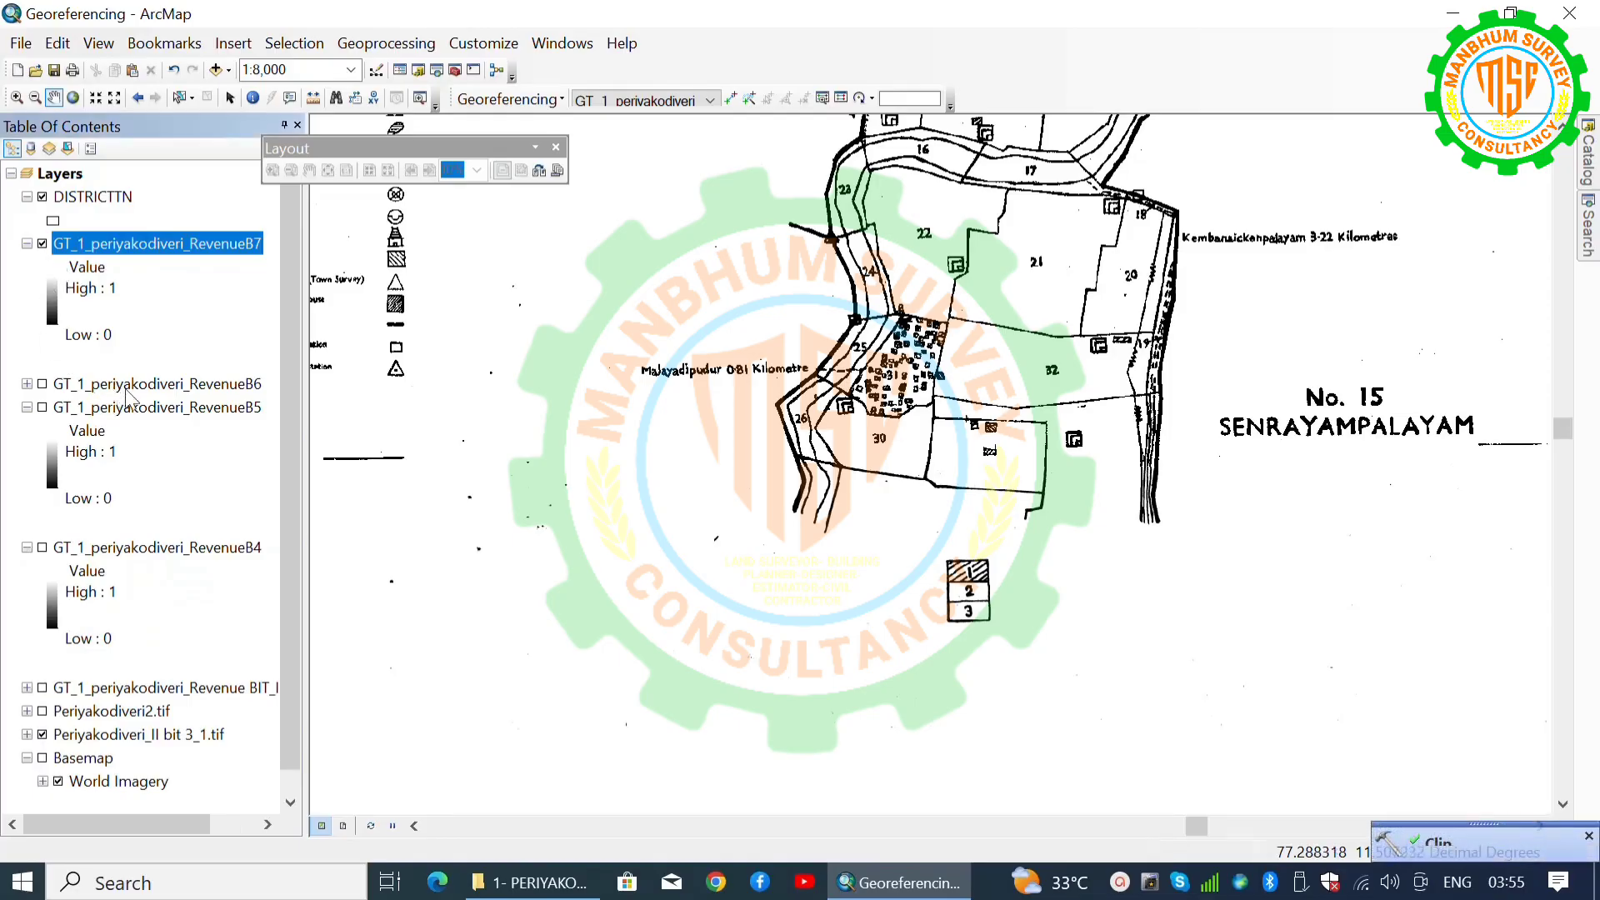
Step: Hide the original Periyakodiveri_II bit 3_1.tif layer and show the clipped GT_1_periyakodiveri_RevenueB4 raster
left_click(43, 734)
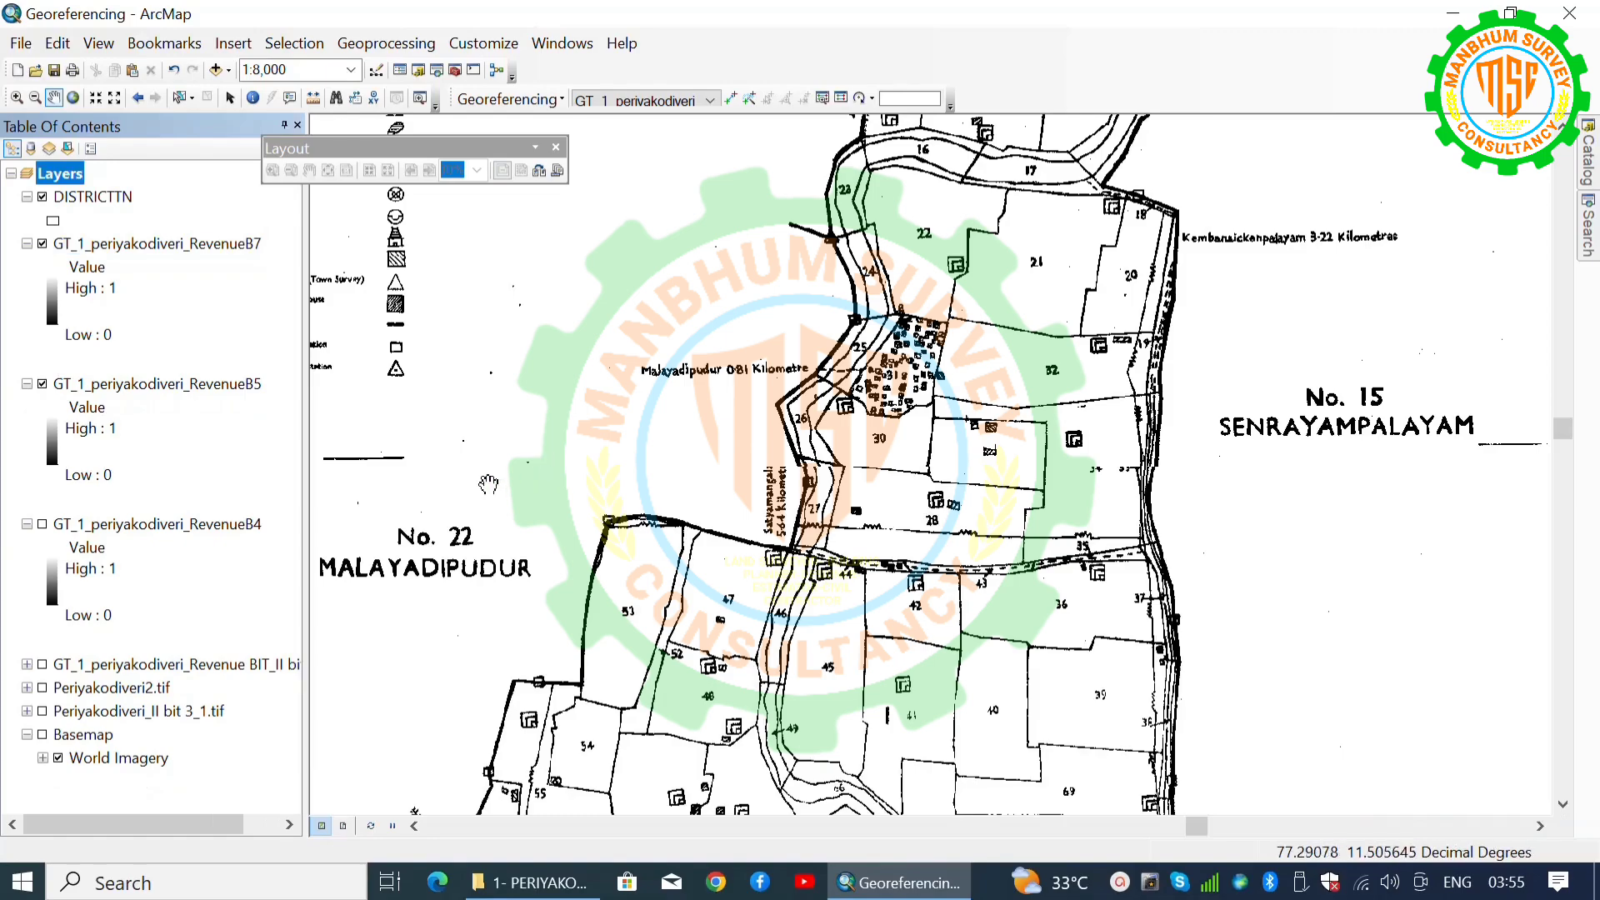
left_click(45, 533)
left_click(43, 525)
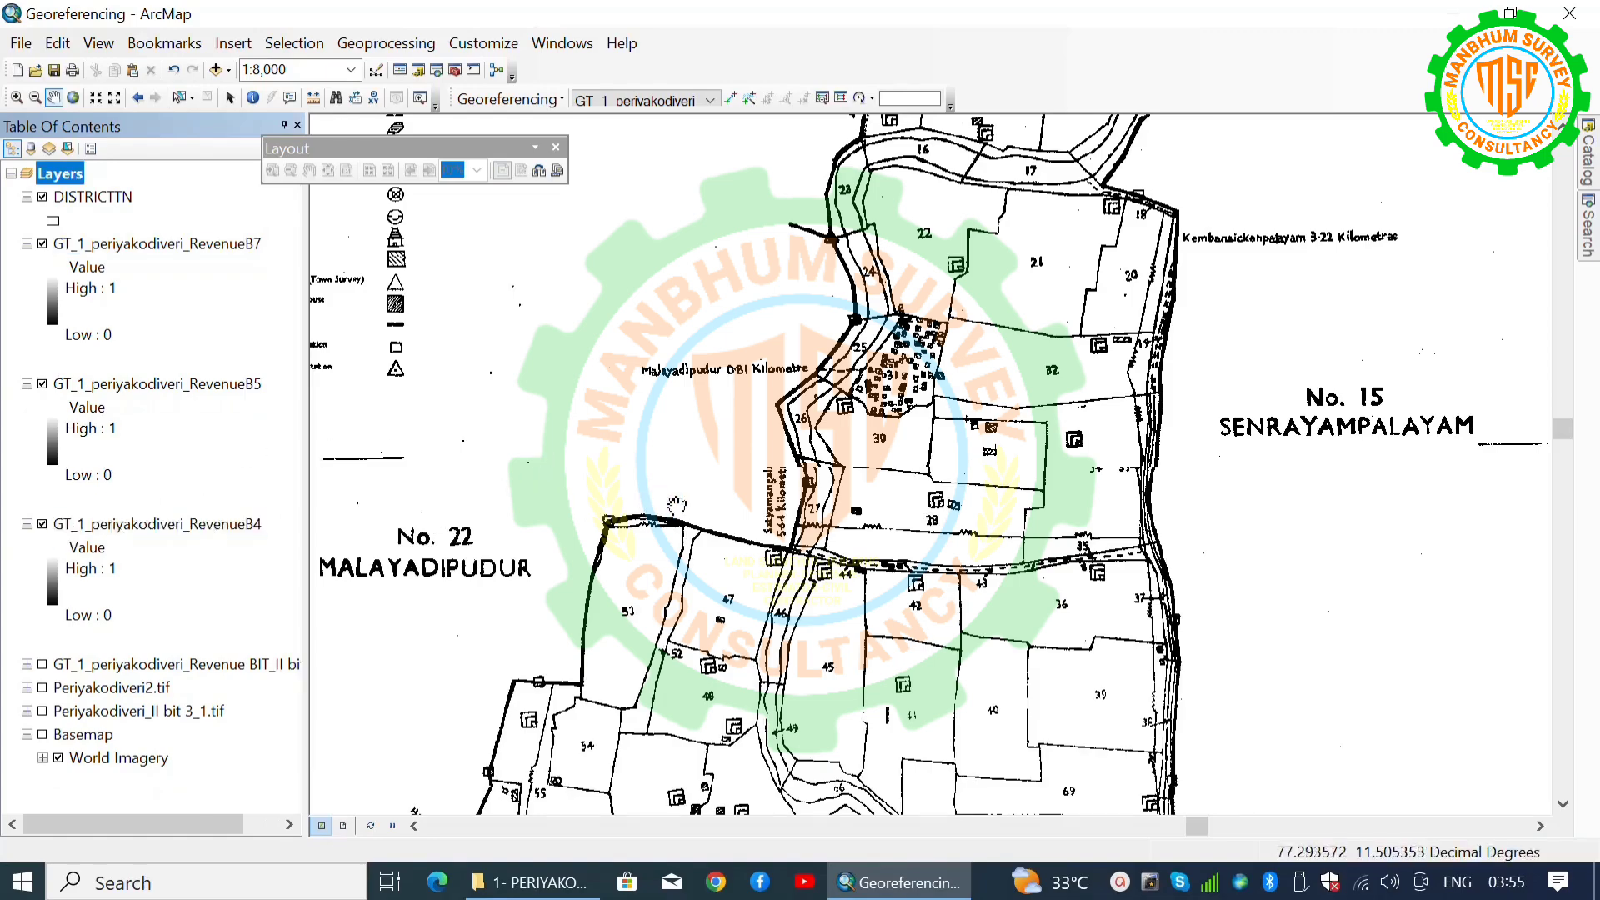
Step: Search the geoprocessing tools for "mosaic to new raster" and open the Mosaic To New Raster tool
scroll(680, 506, "up", 2)
scroll(679, 506, "down", 4)
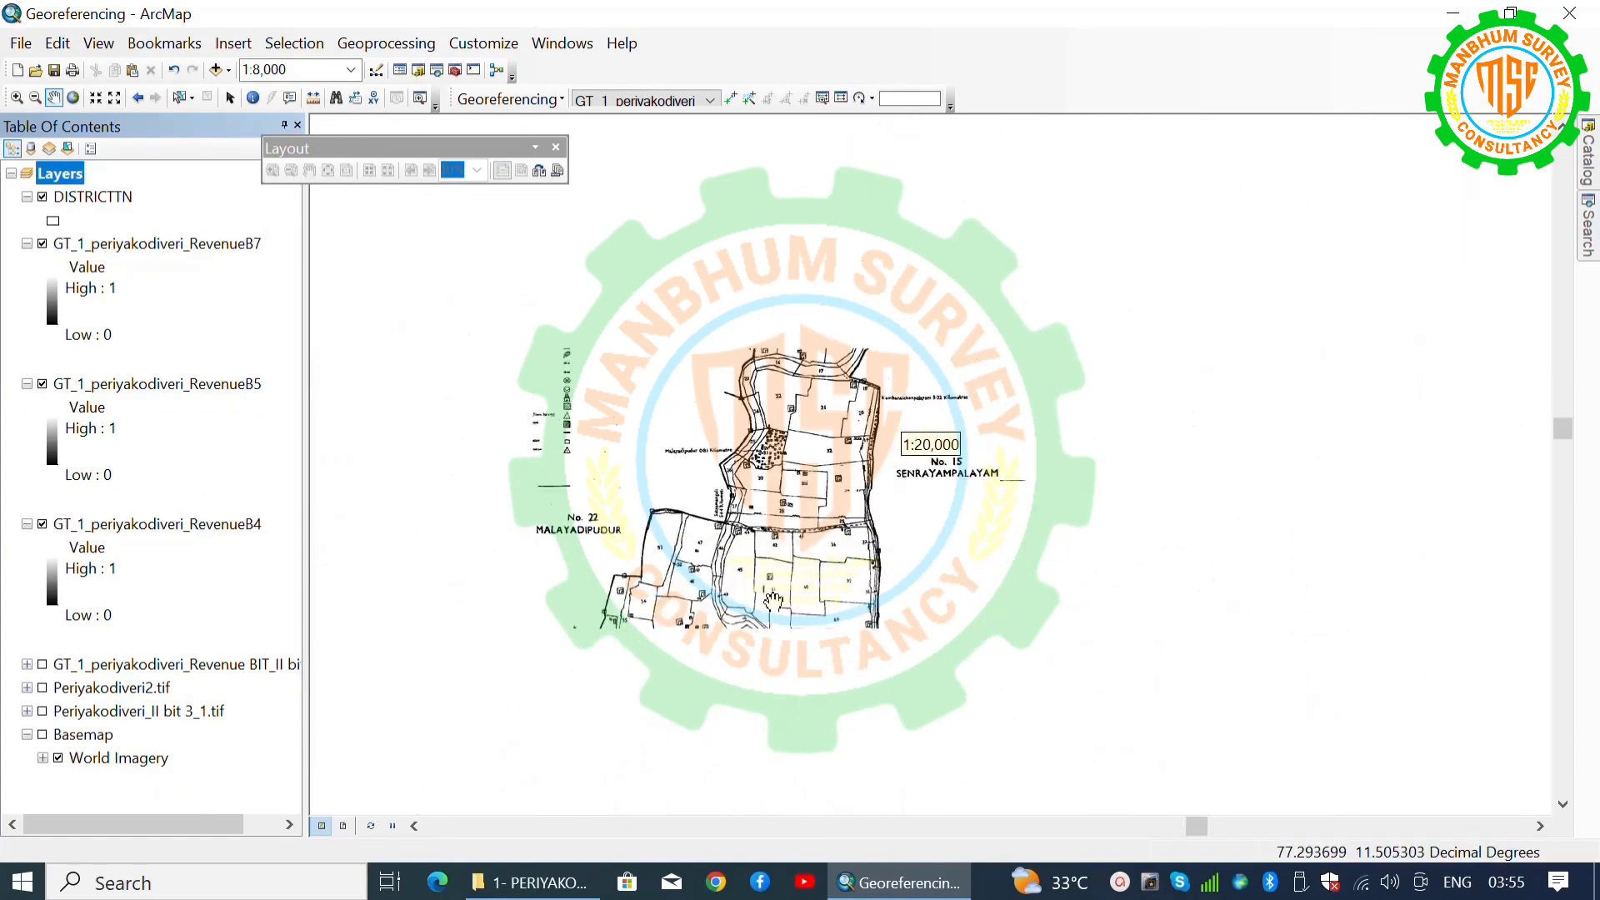
left_click_drag(988, 487, 1096, 398)
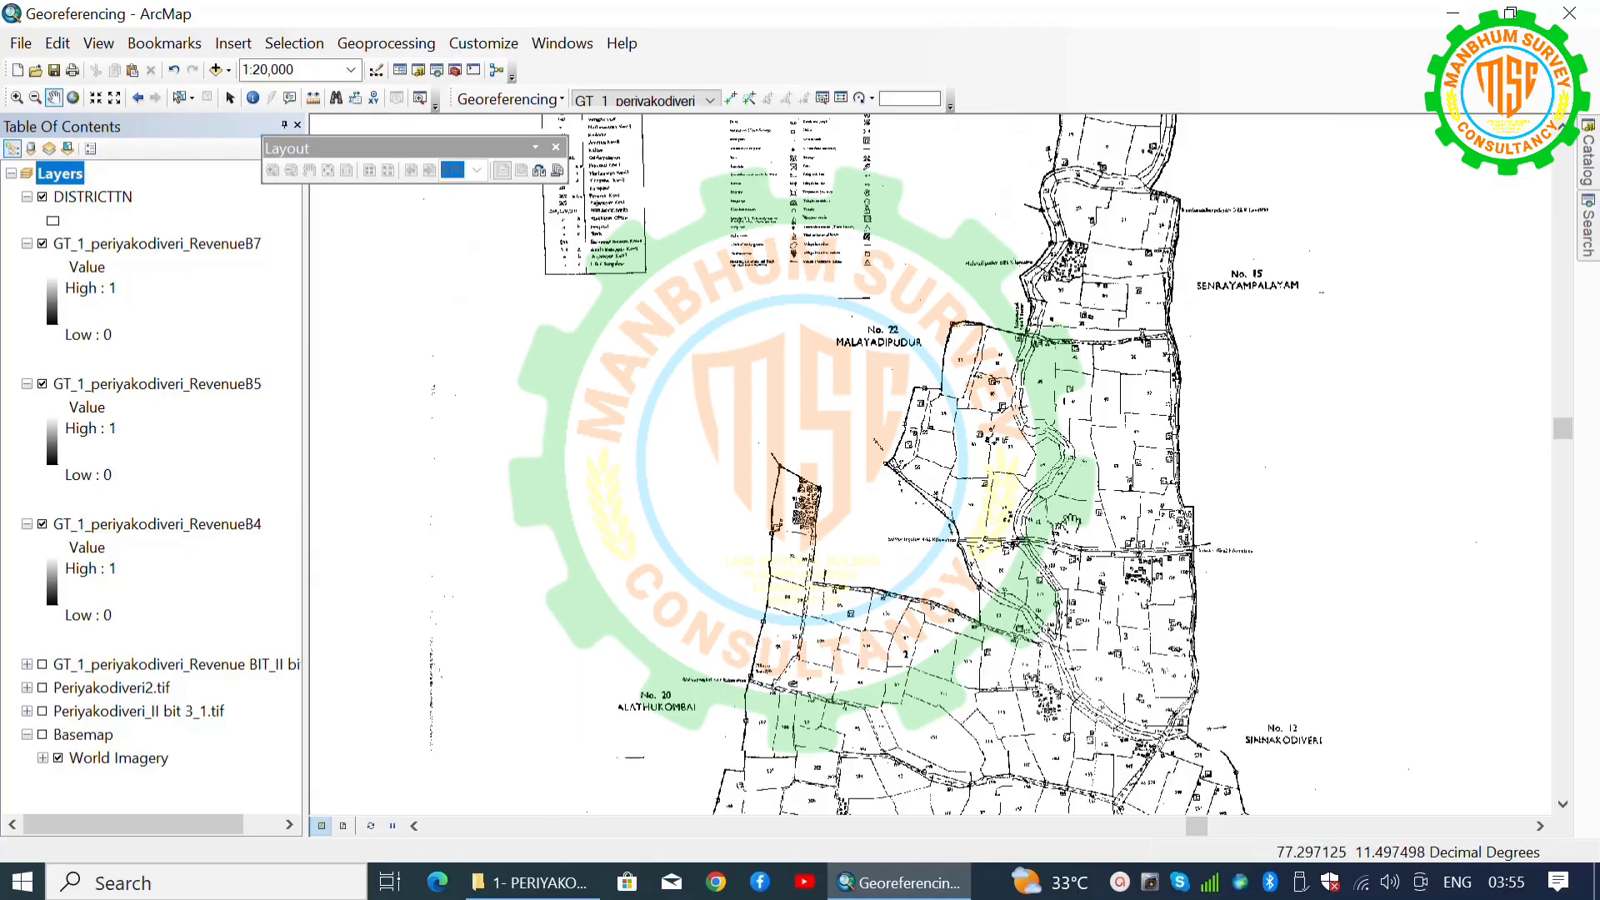
left_click_drag(1071, 525, 1014, 447)
scroll(997, 460, "down", 1)
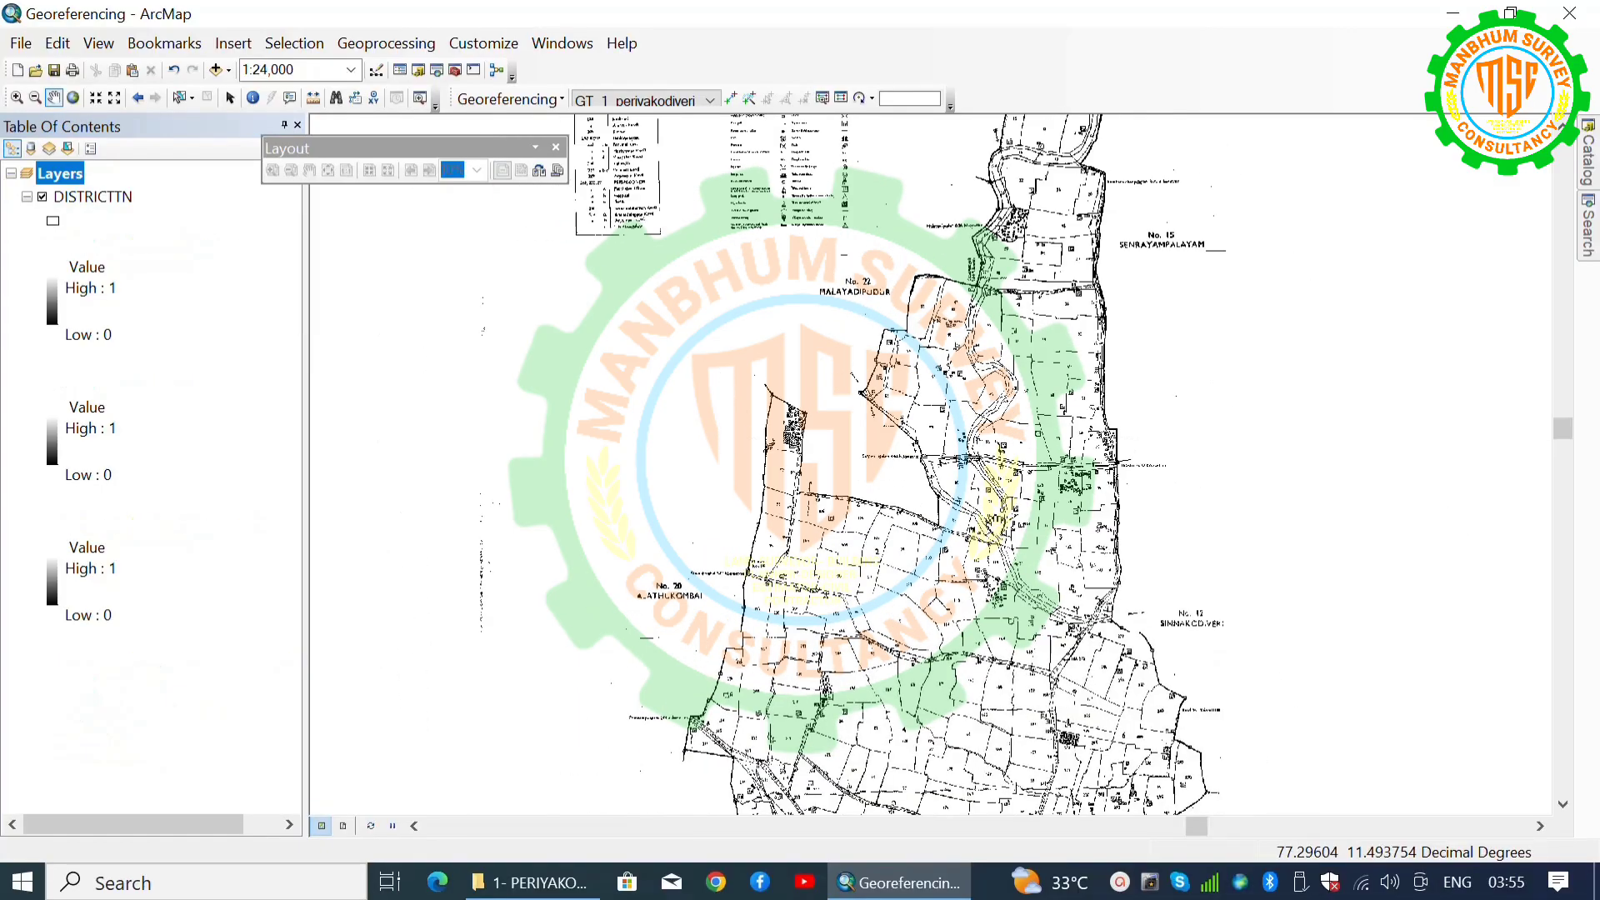
left_click(1587, 236)
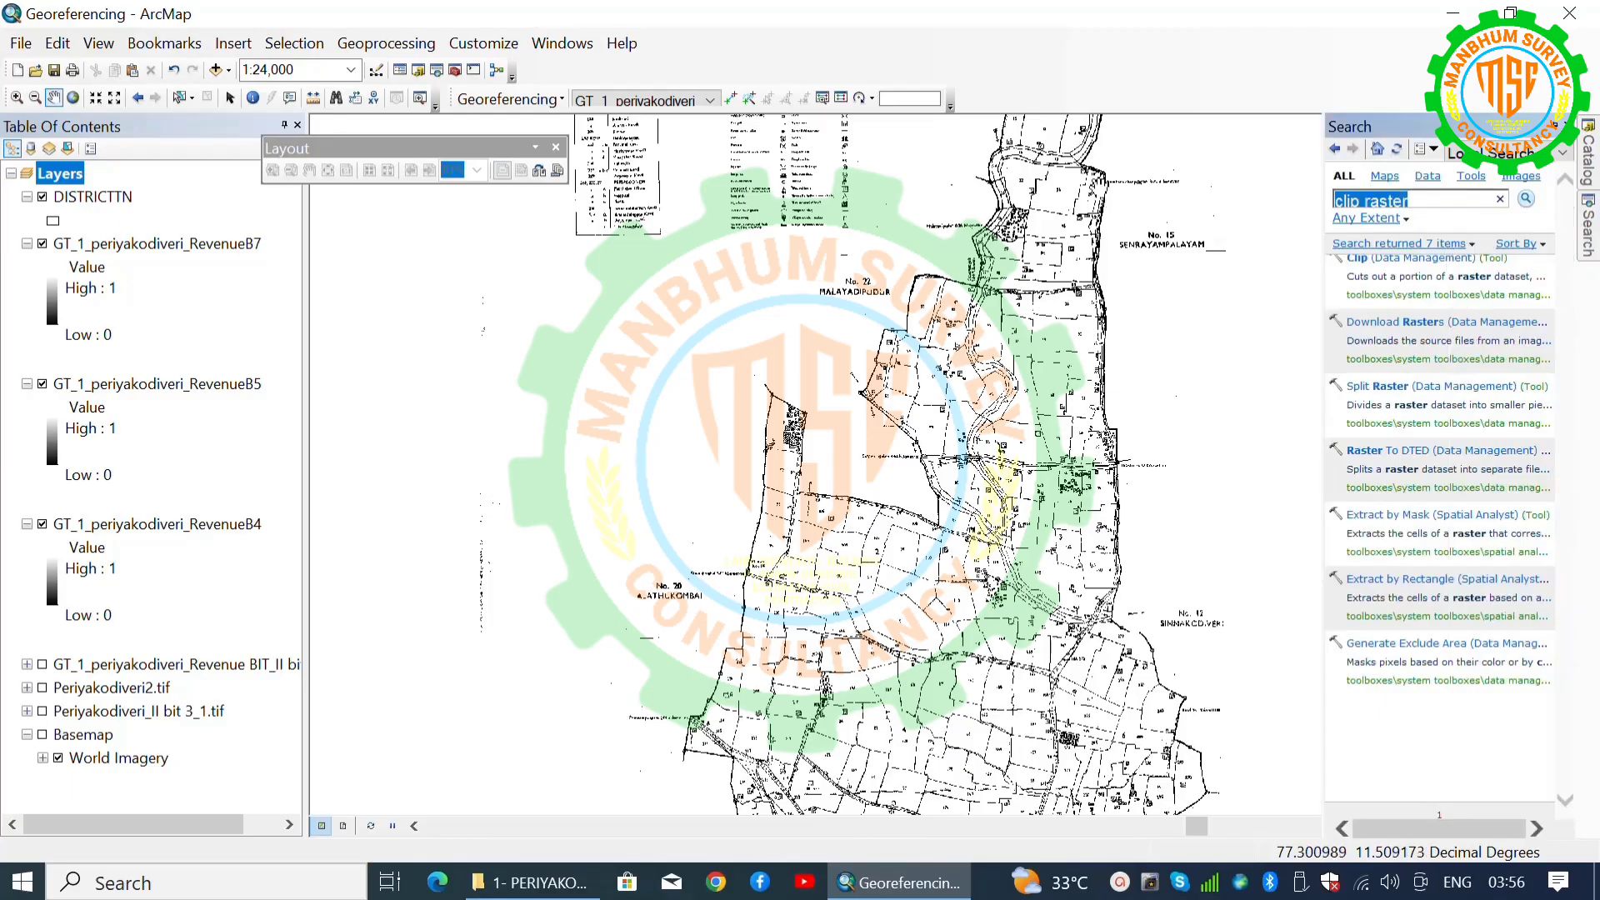
key("BackSpace")
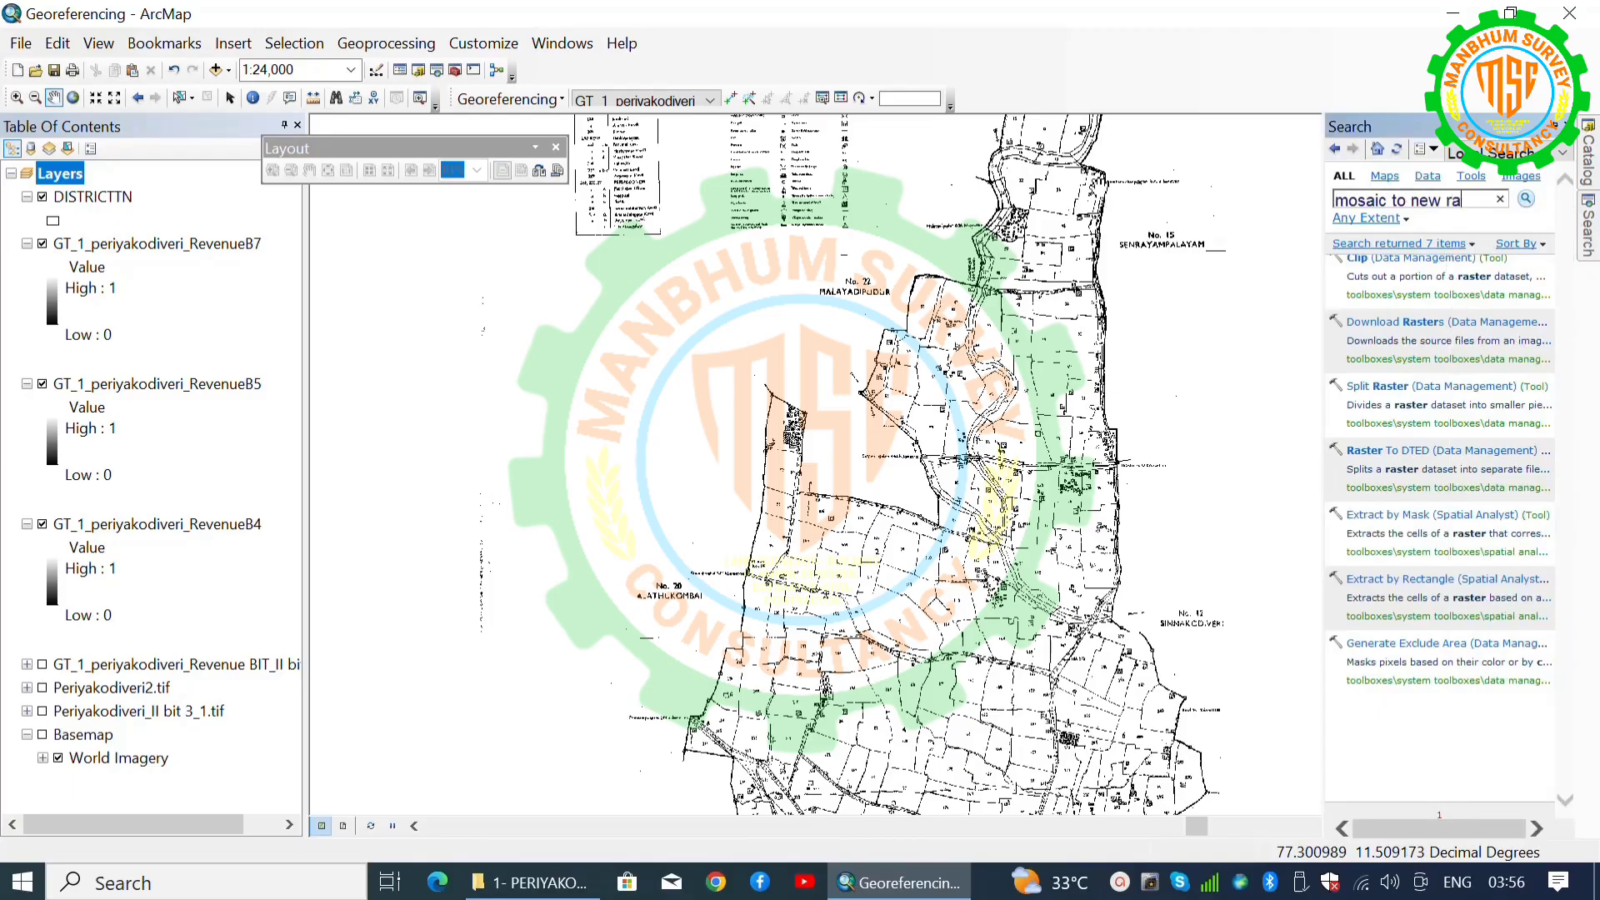
type("mosaic to new raster")
key("Return")
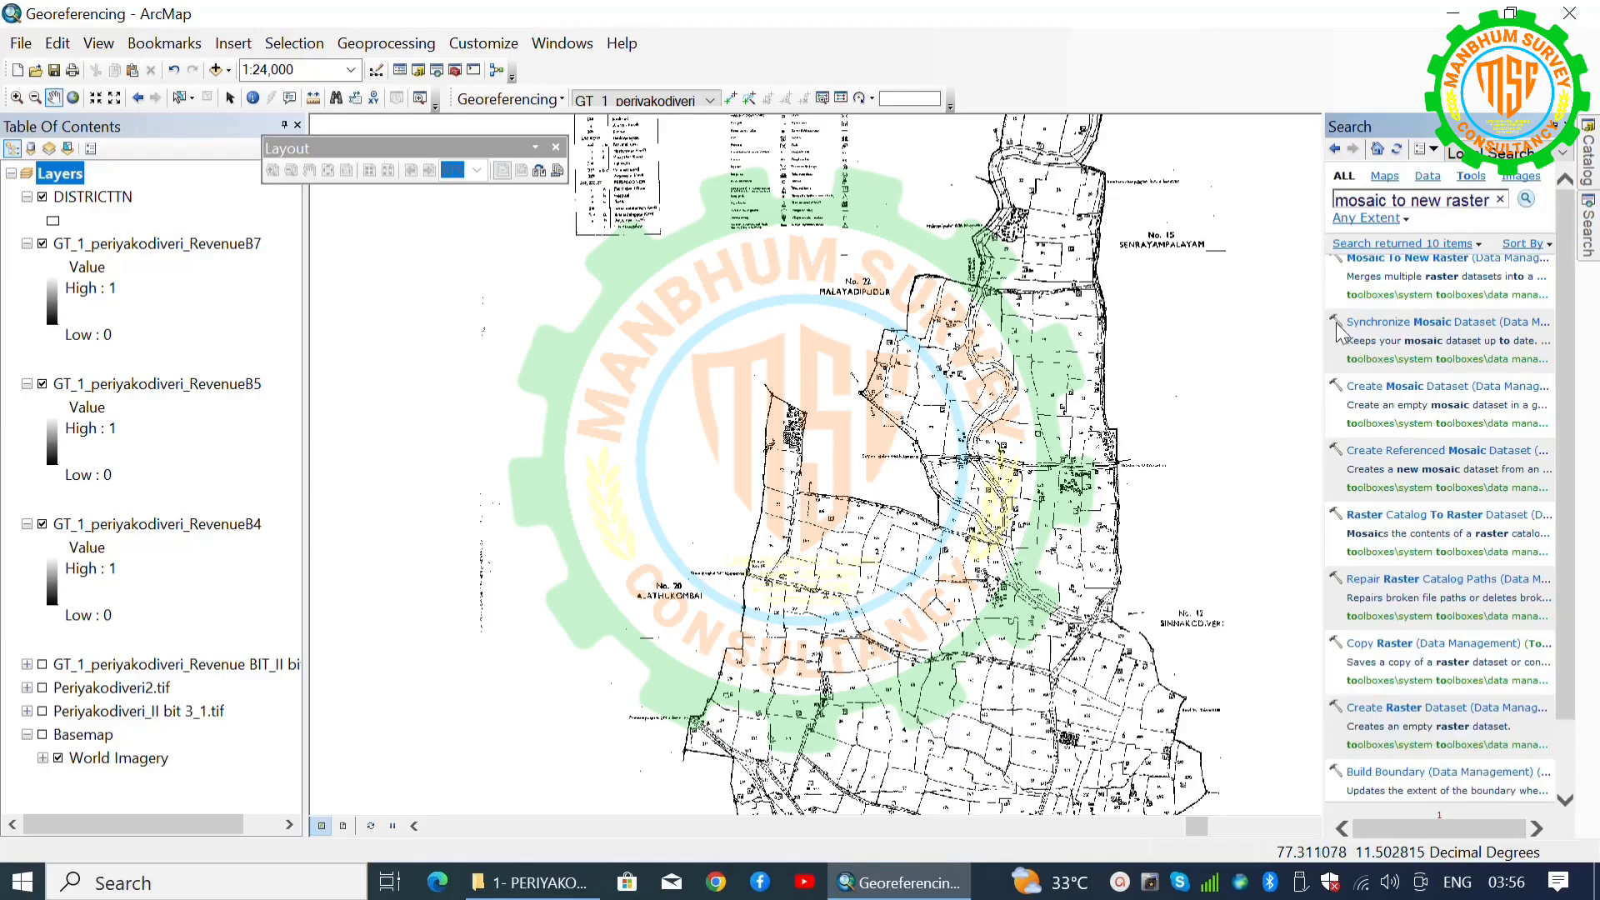
left_click(1427, 258)
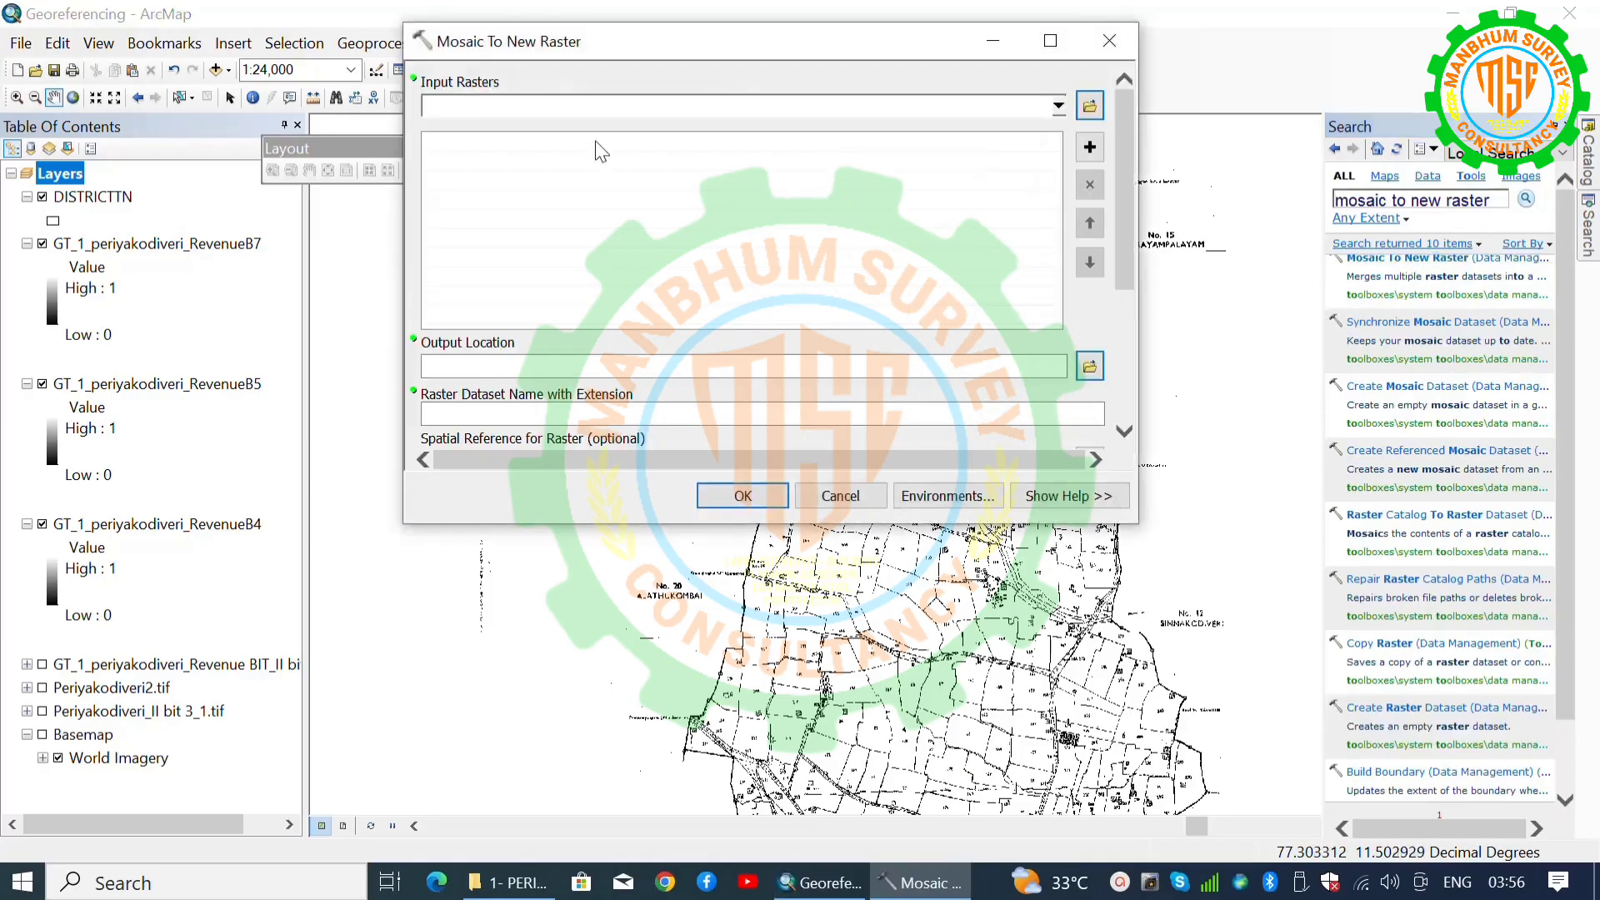
Step: Add the clipped rasters GT_1_periyakodiveri_RevenueB7, RevenueB5 and RevenueB4 as the mosaic's input rasters
left_click(1059, 107)
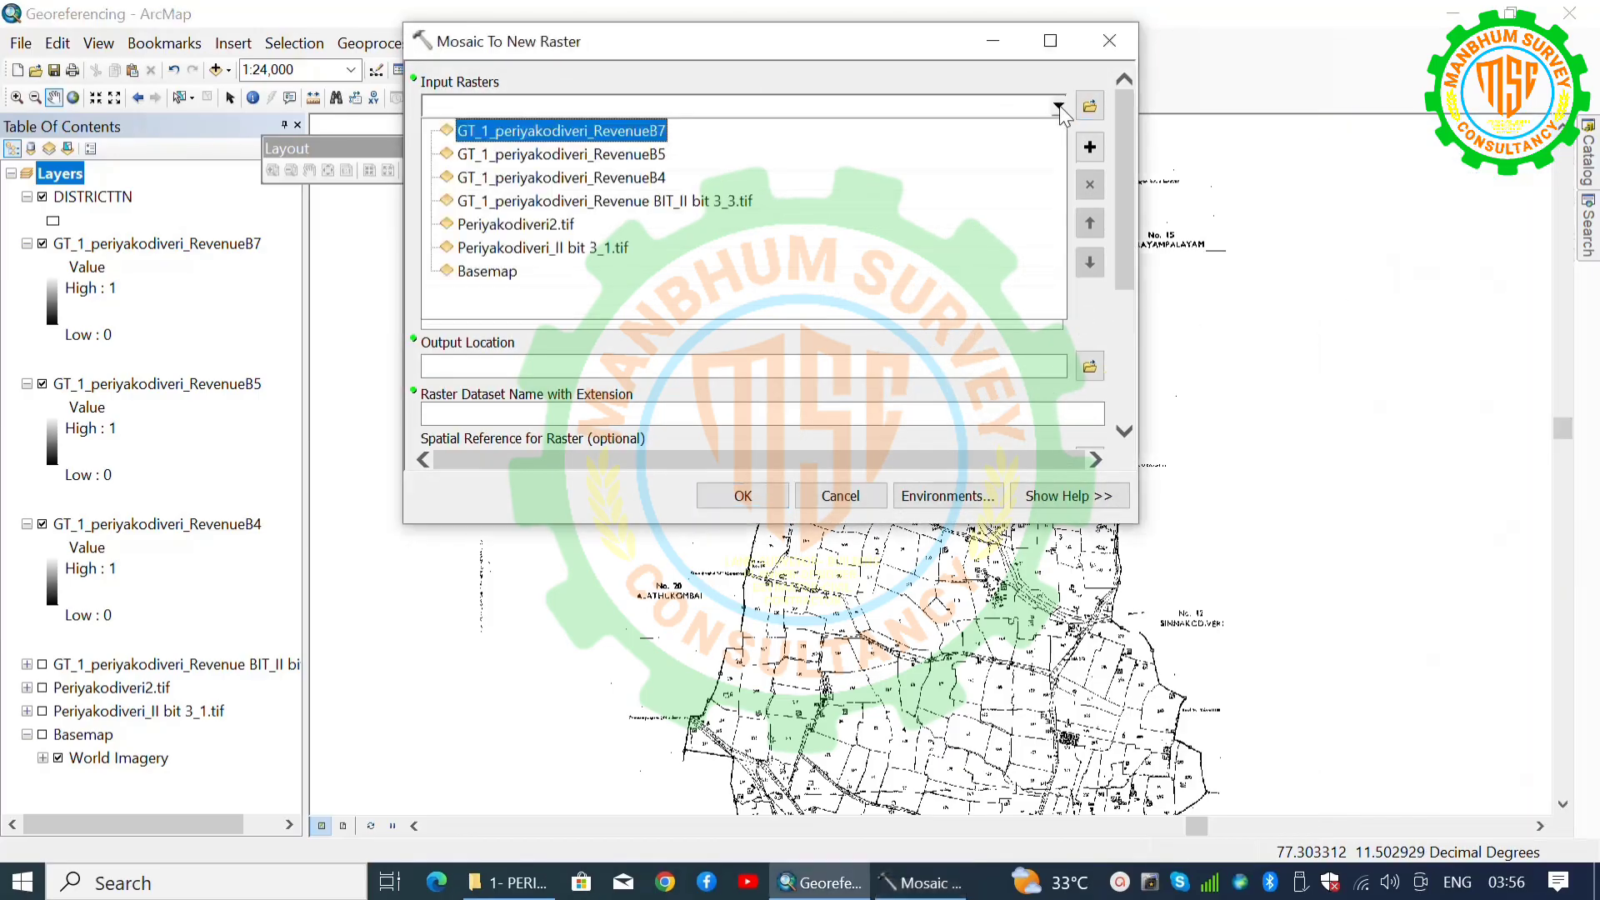
left_click(626, 133)
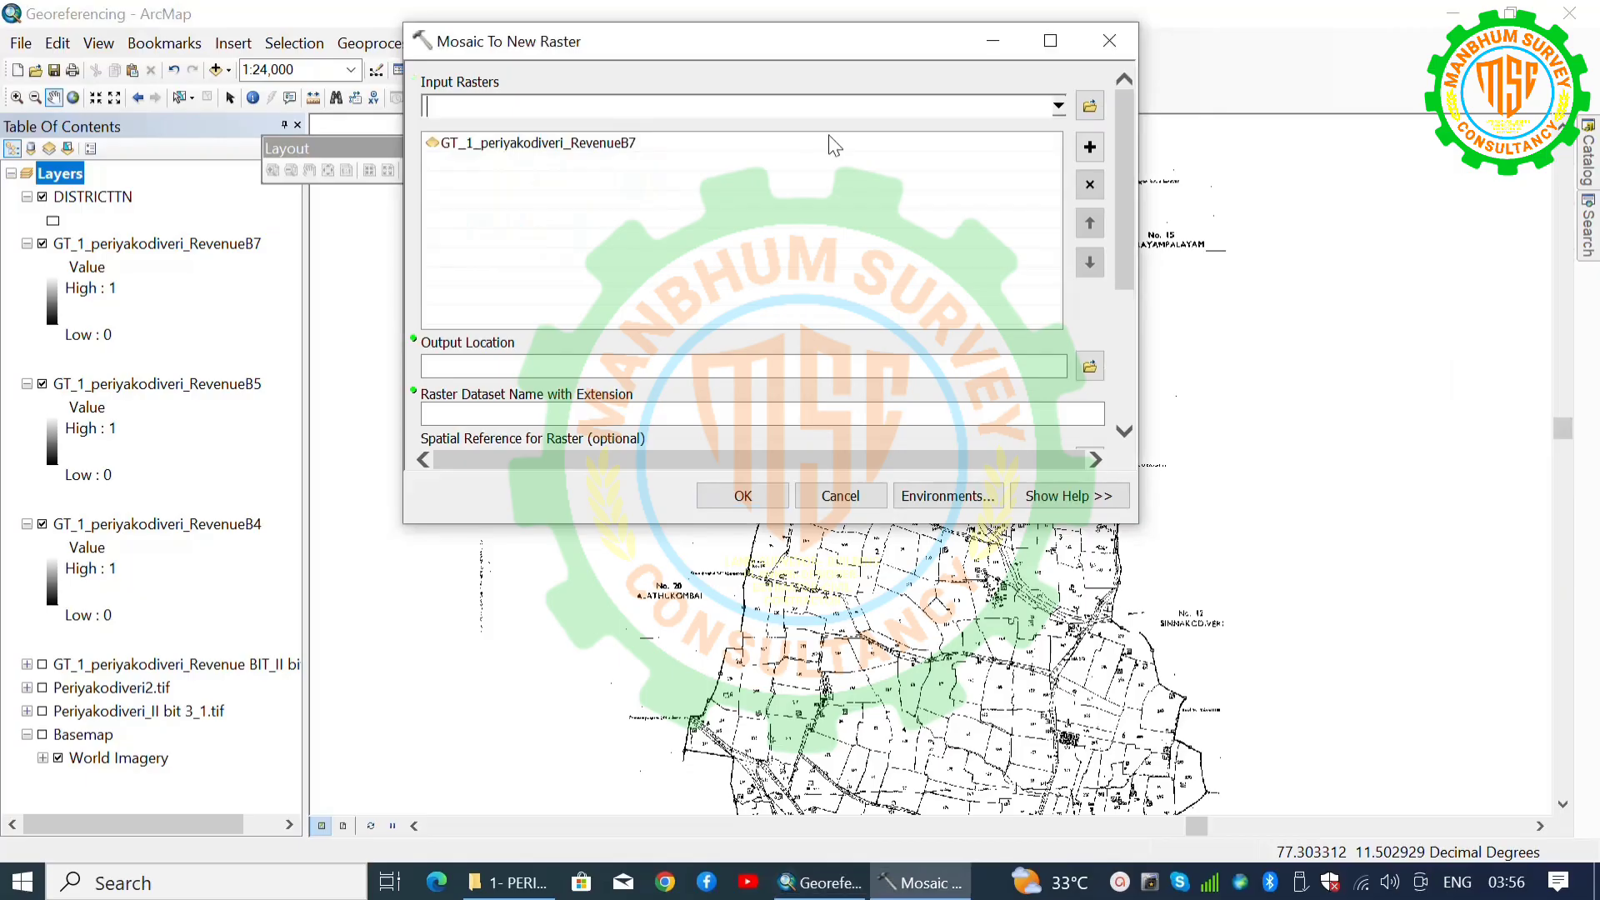
left_click(1058, 106)
scroll(1039, 115, "down", 2)
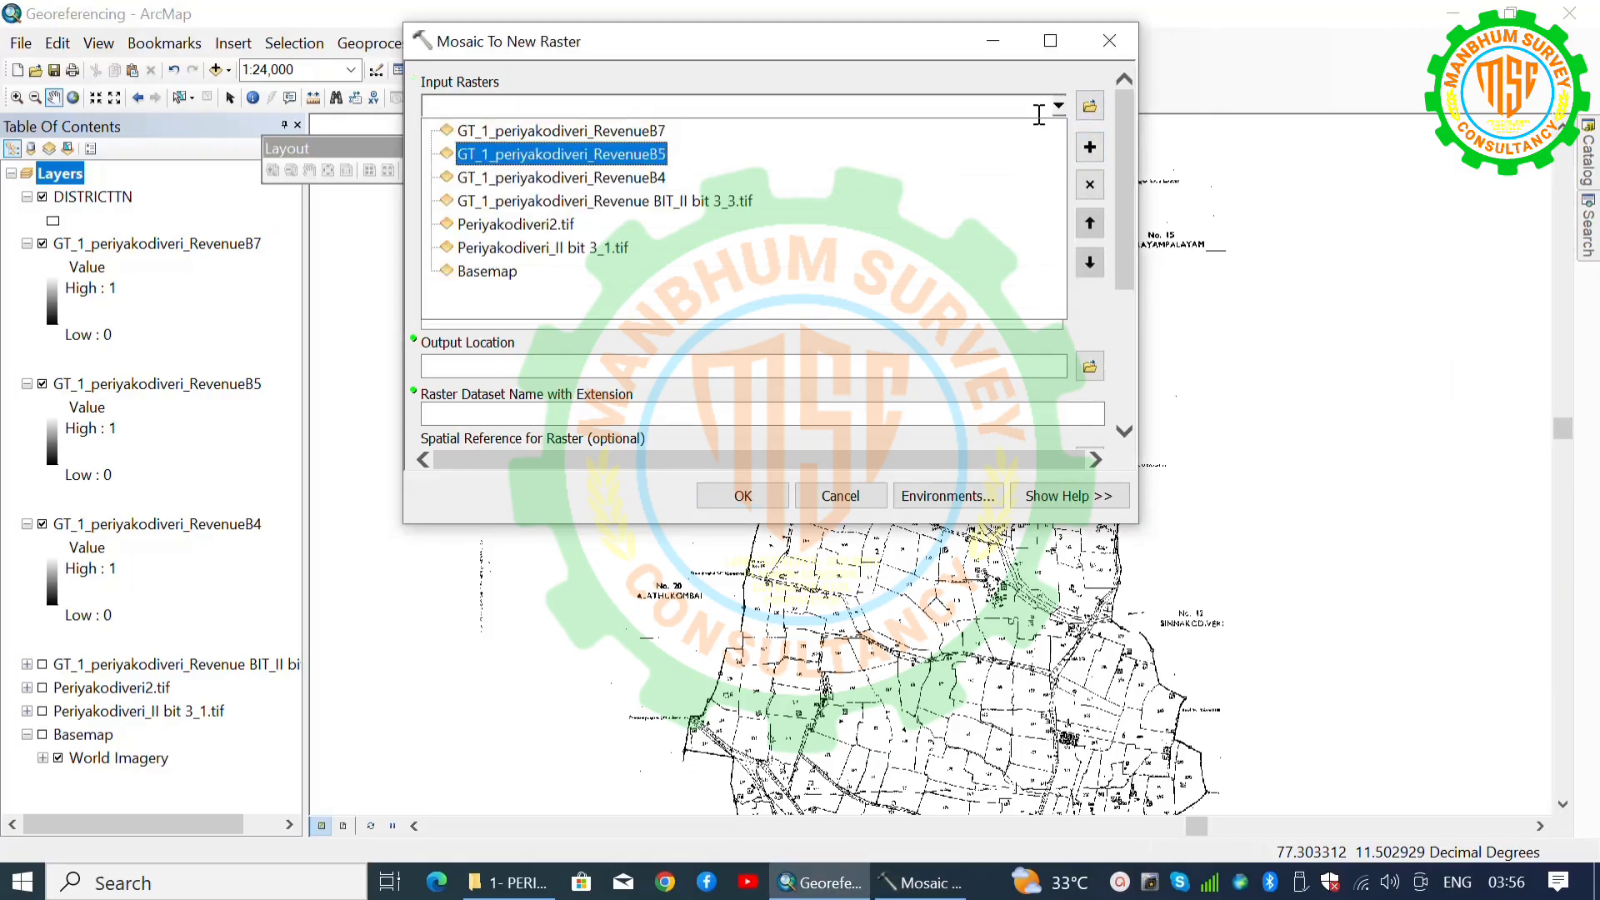
left_click(1099, 303)
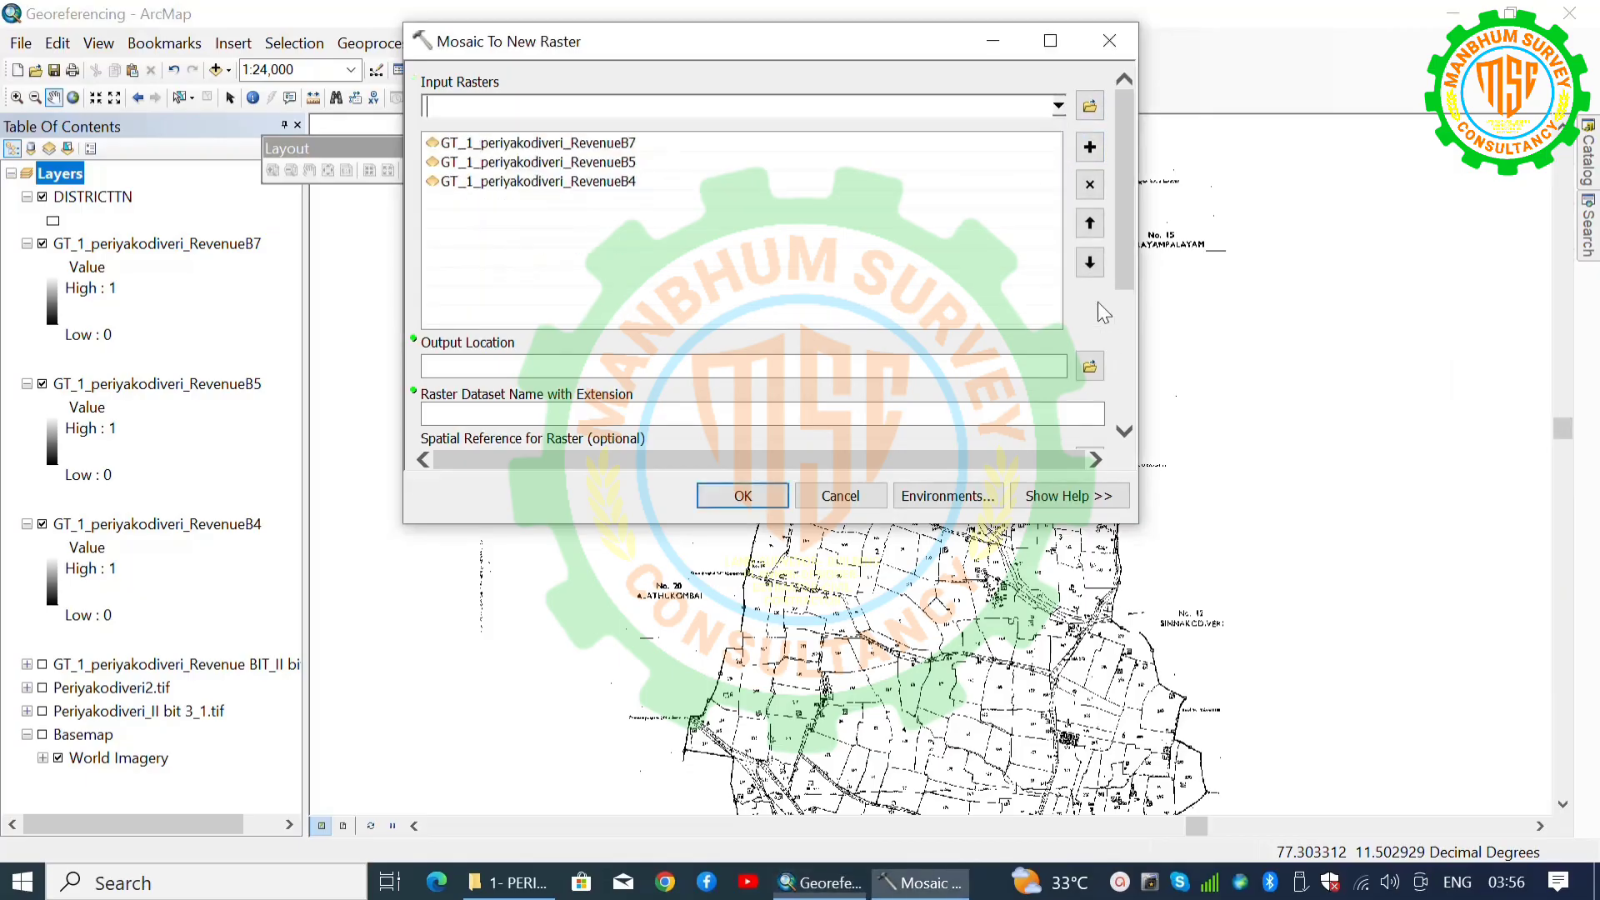
Step: Set the mosaic's output location to the Desktop folder 1- PERIYAKODIVERI -3BITS
scroll(1133, 282, "down", 3)
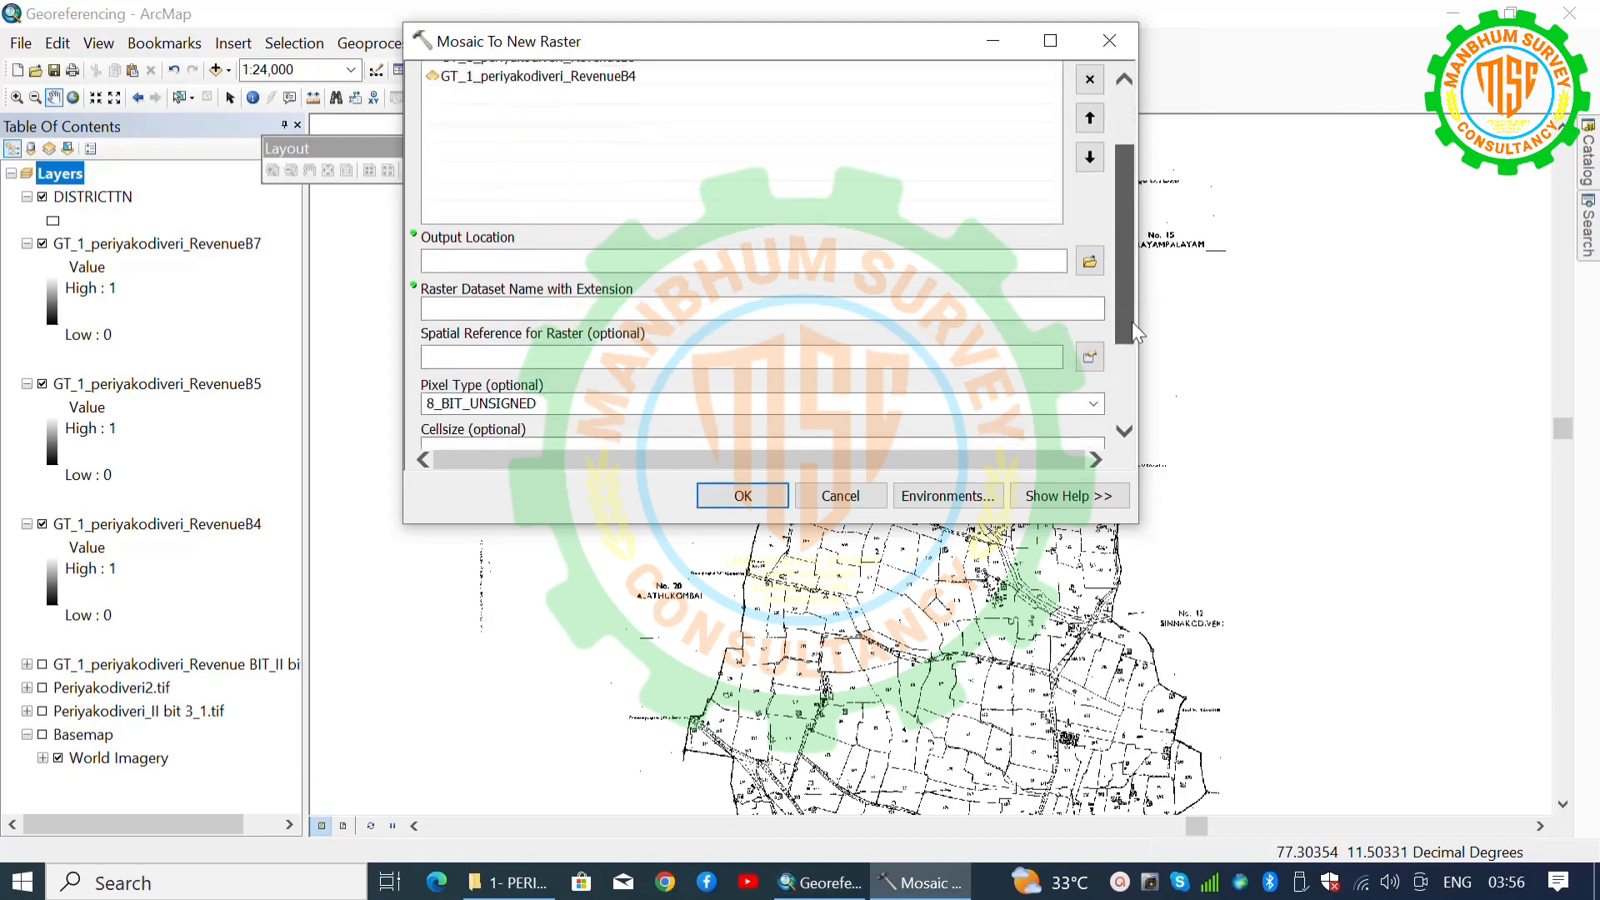
left_click(1086, 262)
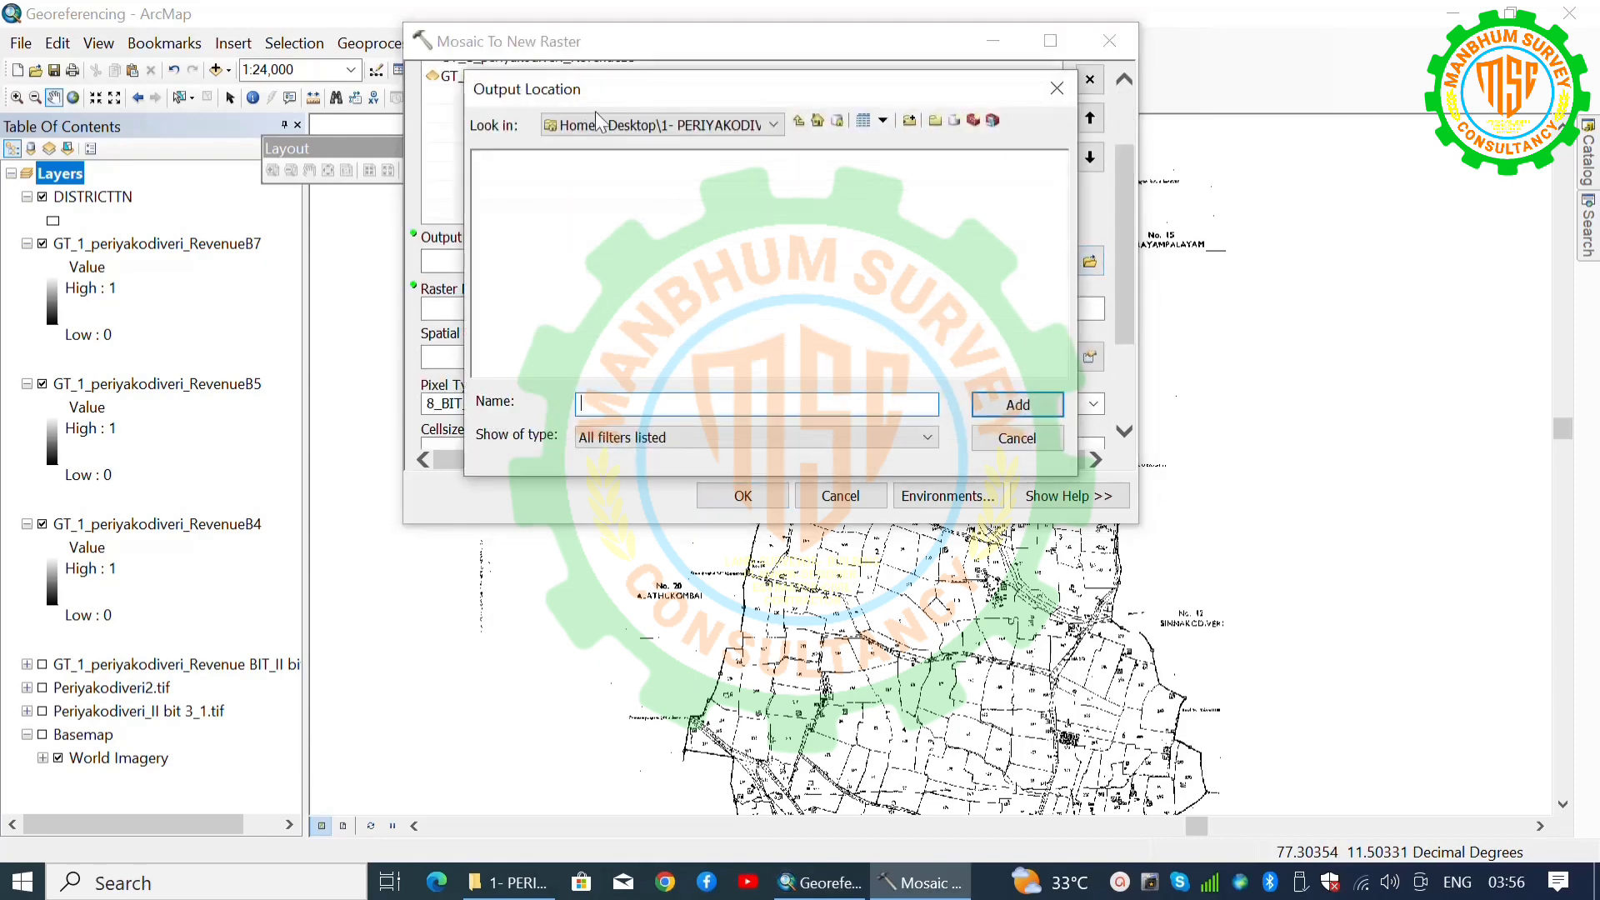
left_click(800, 122)
left_click(779, 161)
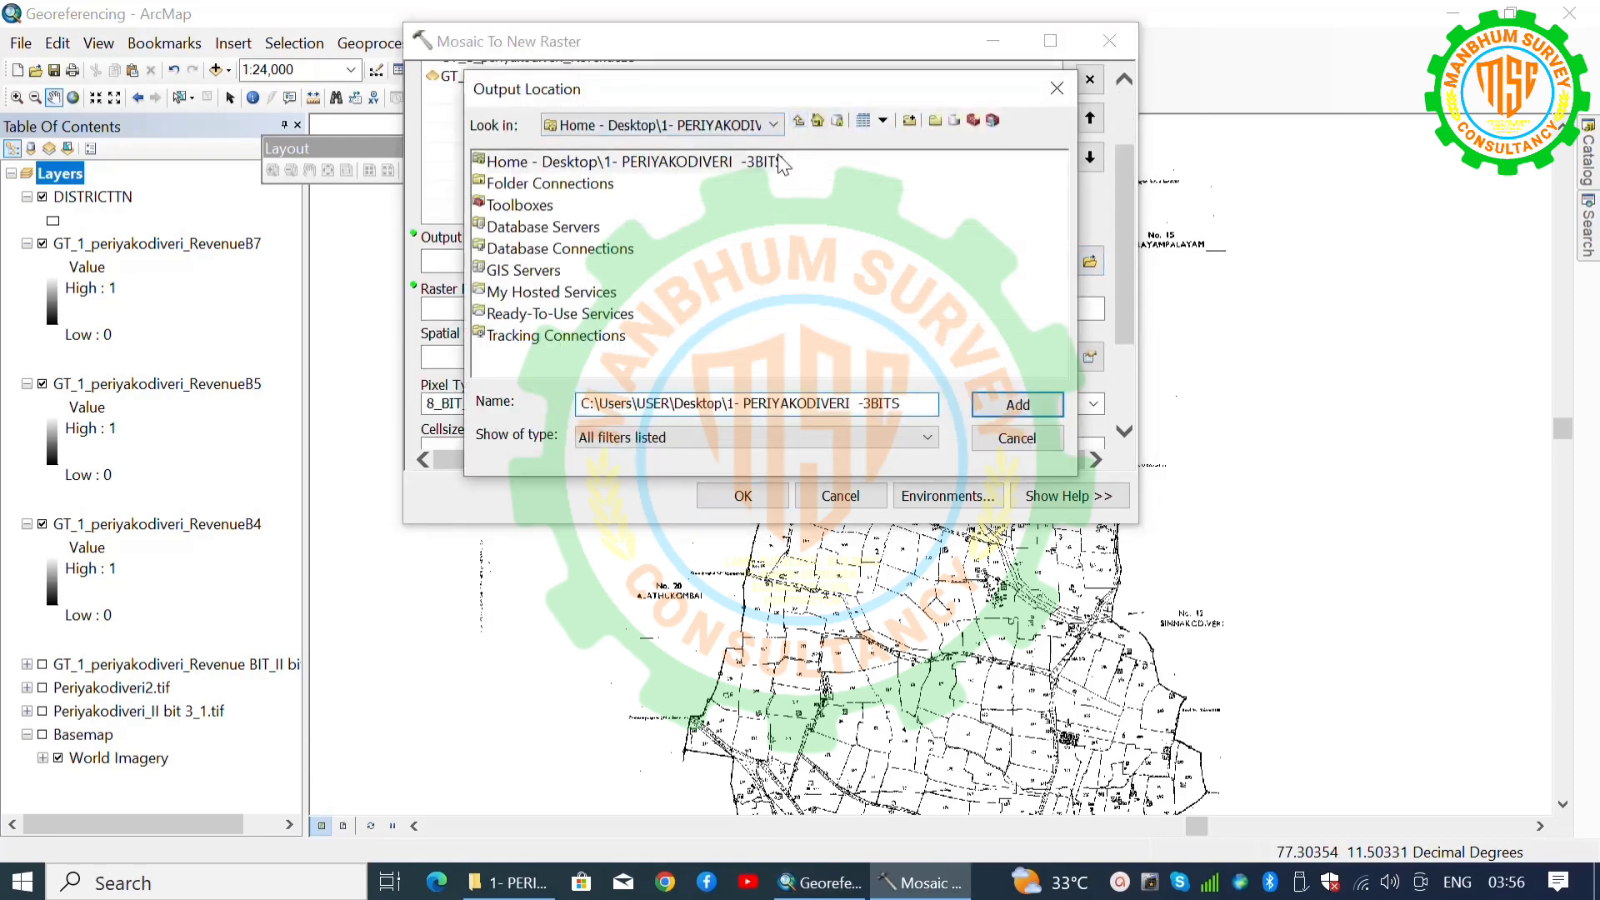
left_click(1018, 404)
Step: Copy the file name of the existing bit 3_6 TIF and name the mosaic dataset GT_1_periyakodiveri_Revenue BIT_II bit 3_7
left_click_drag(1120, 312, 1127, 326)
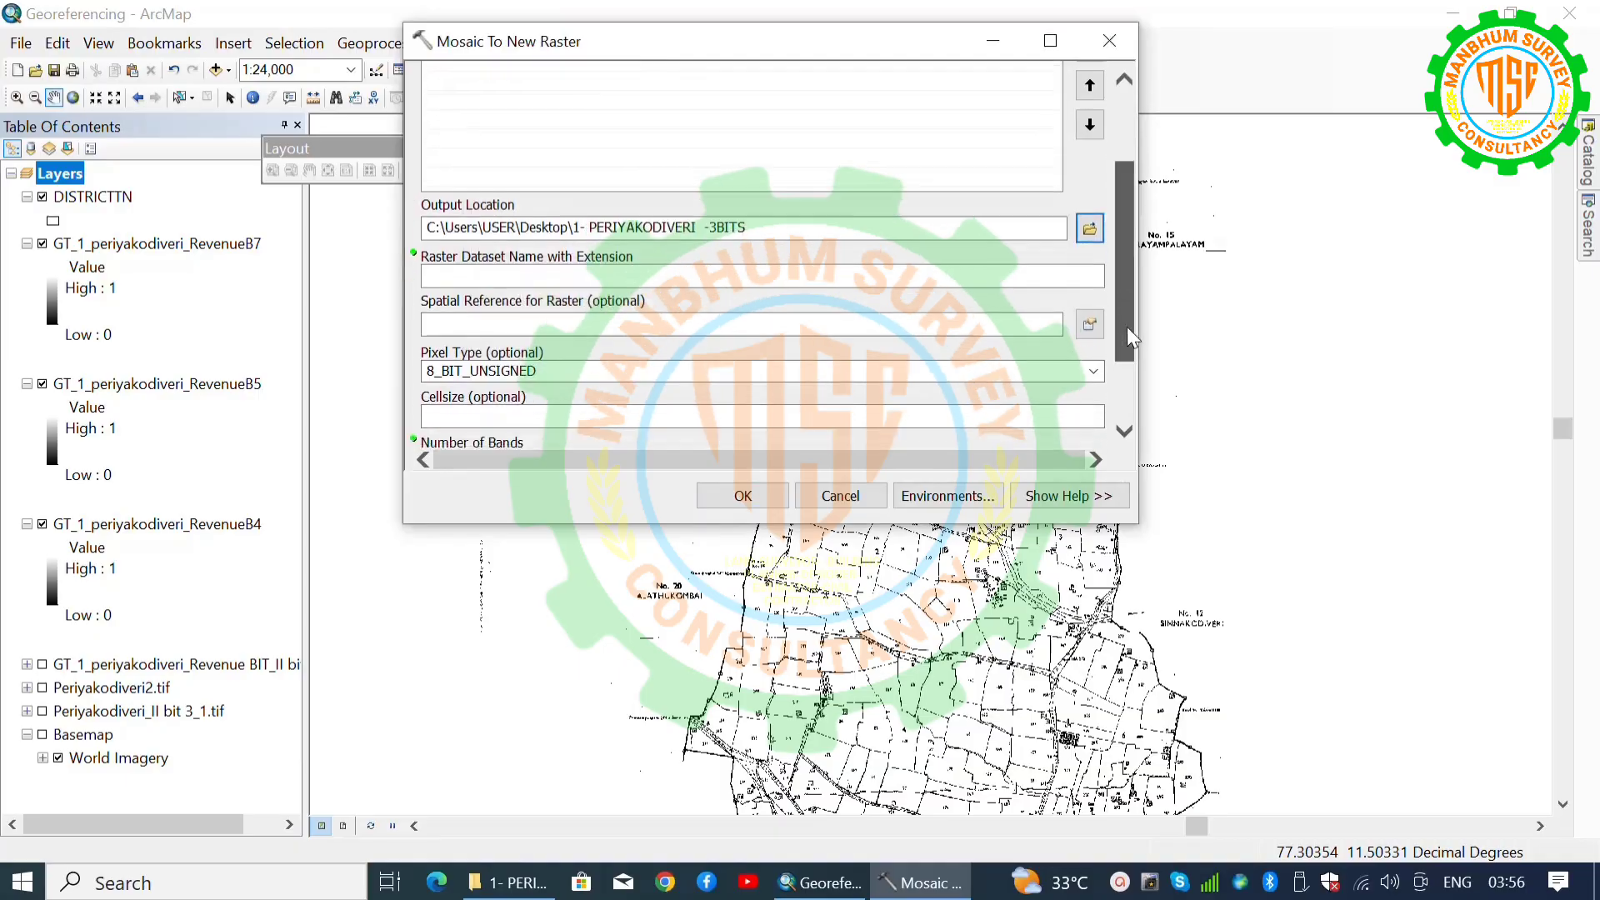
left_click(508, 882)
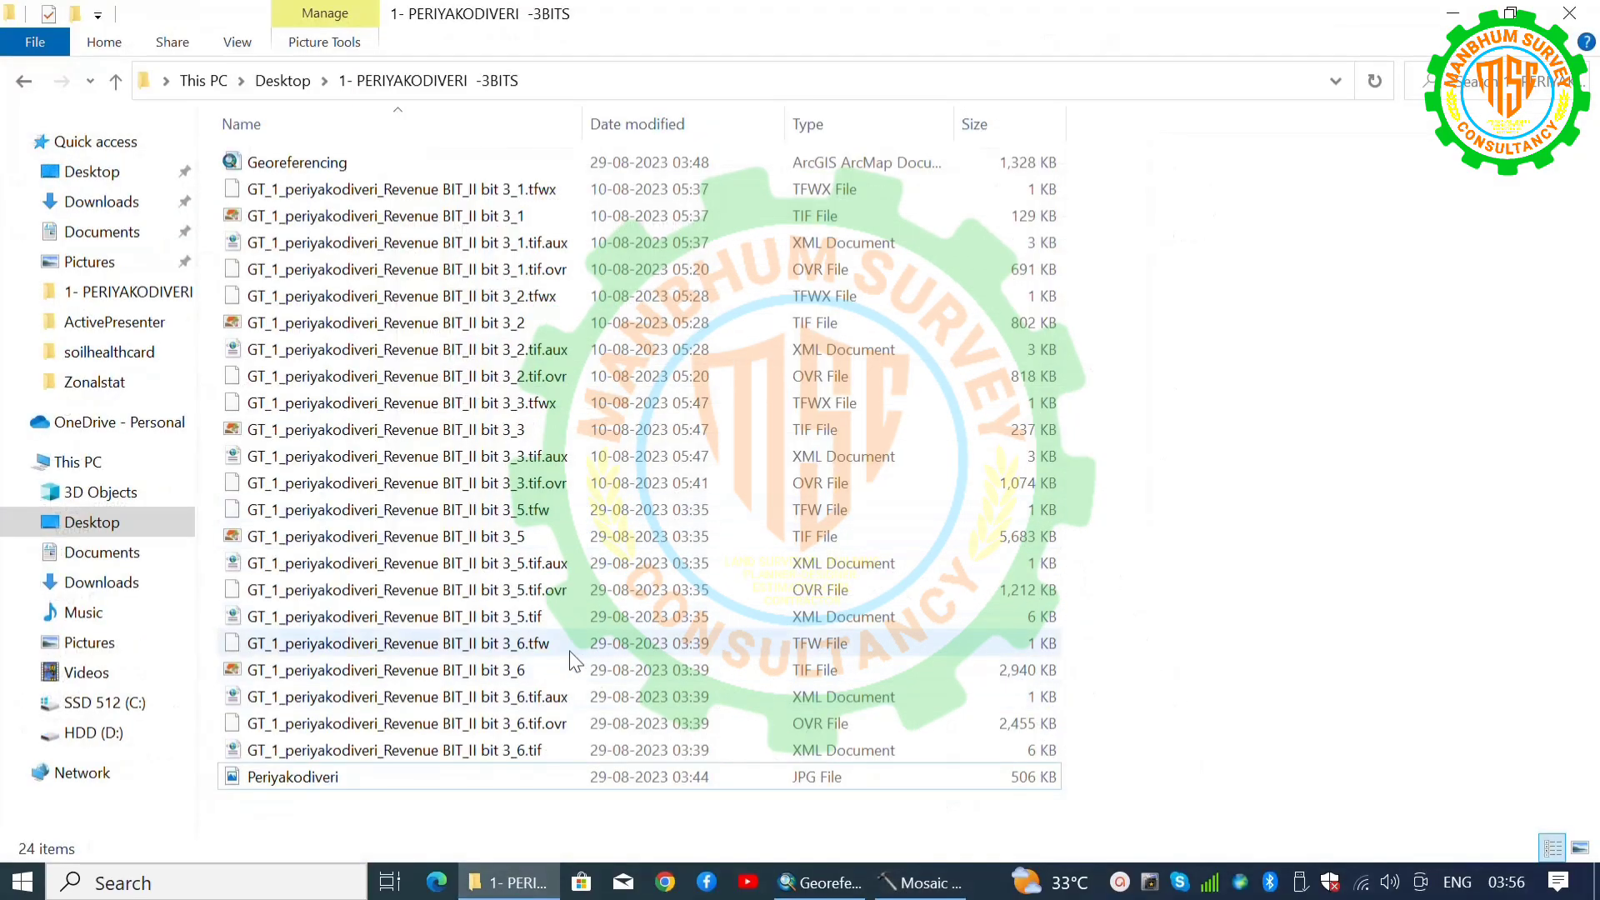
left_click(530, 672)
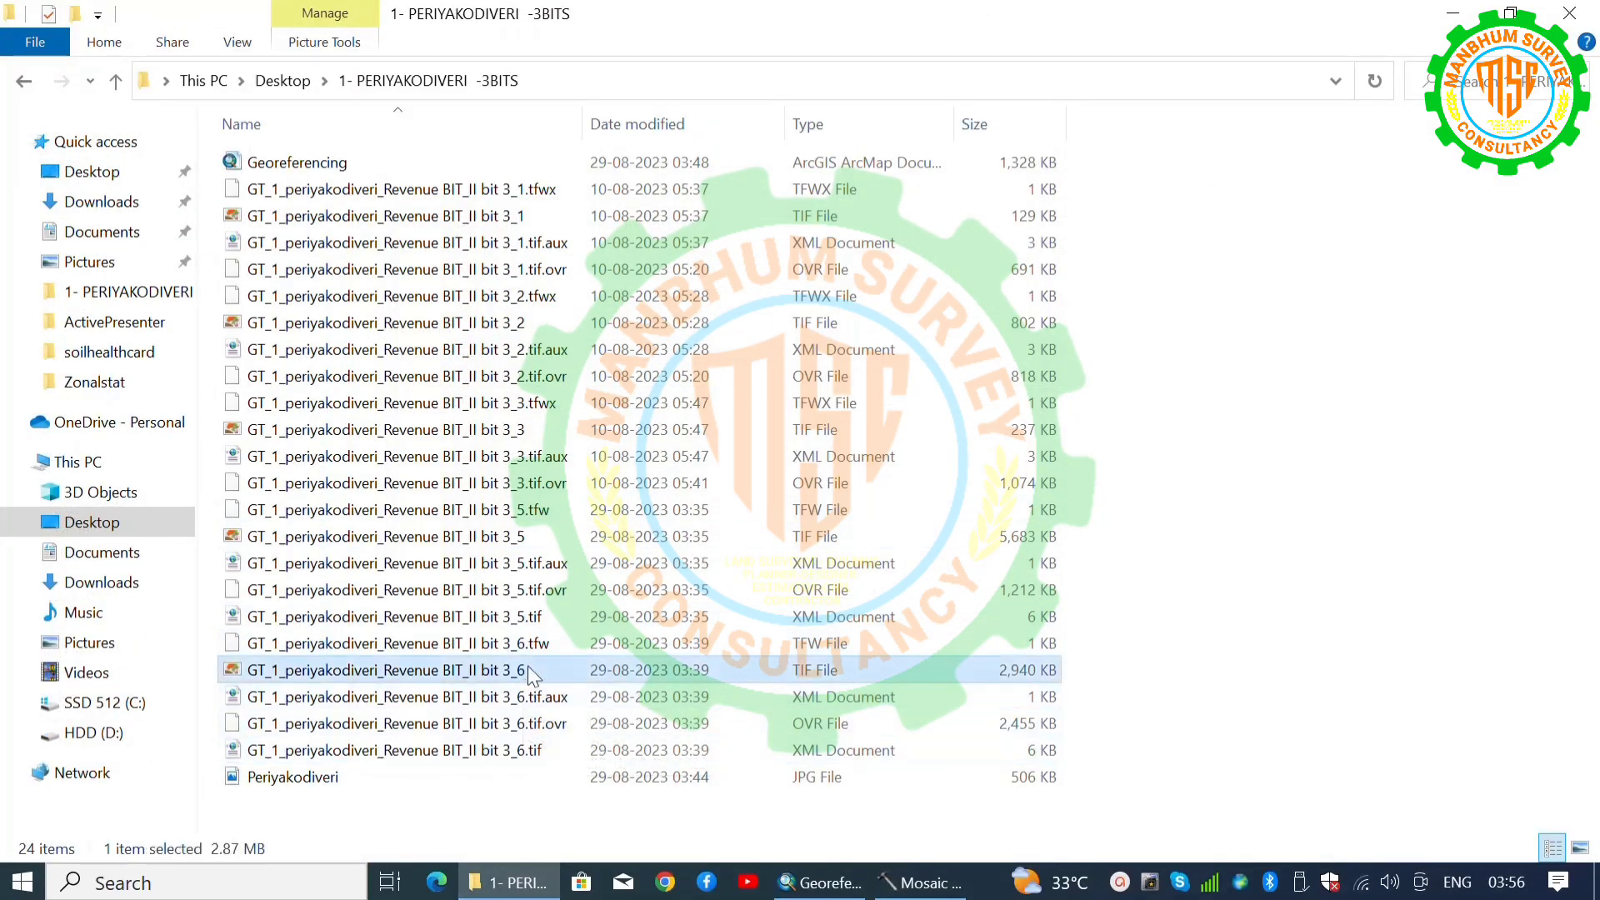
left_click(530, 671)
key("ctrl+c")
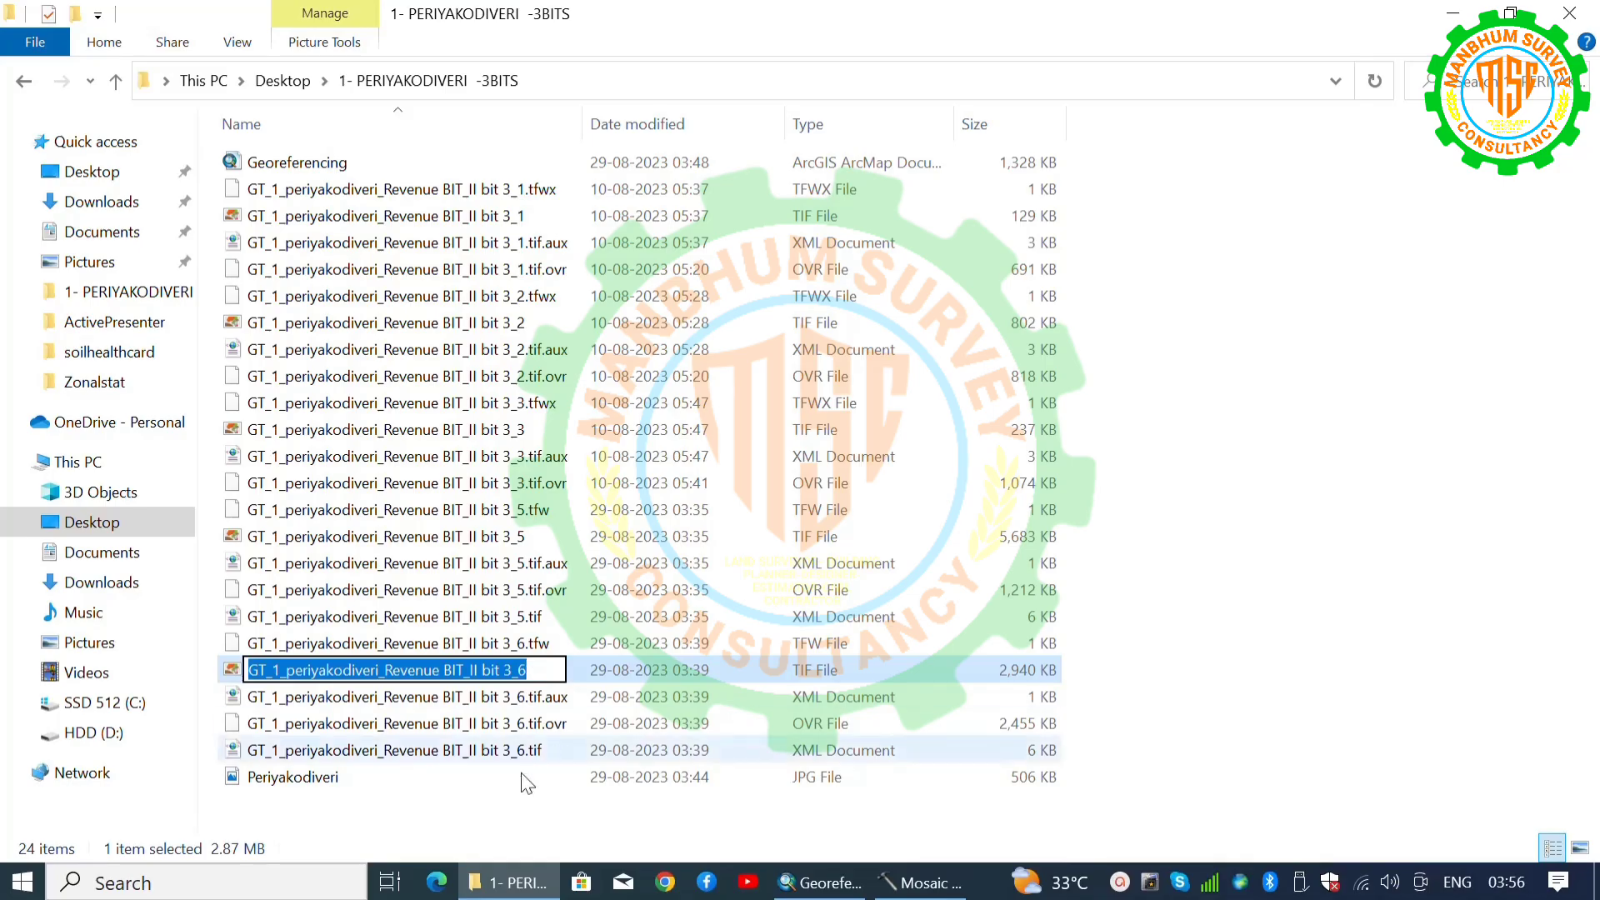
left_click(821, 883)
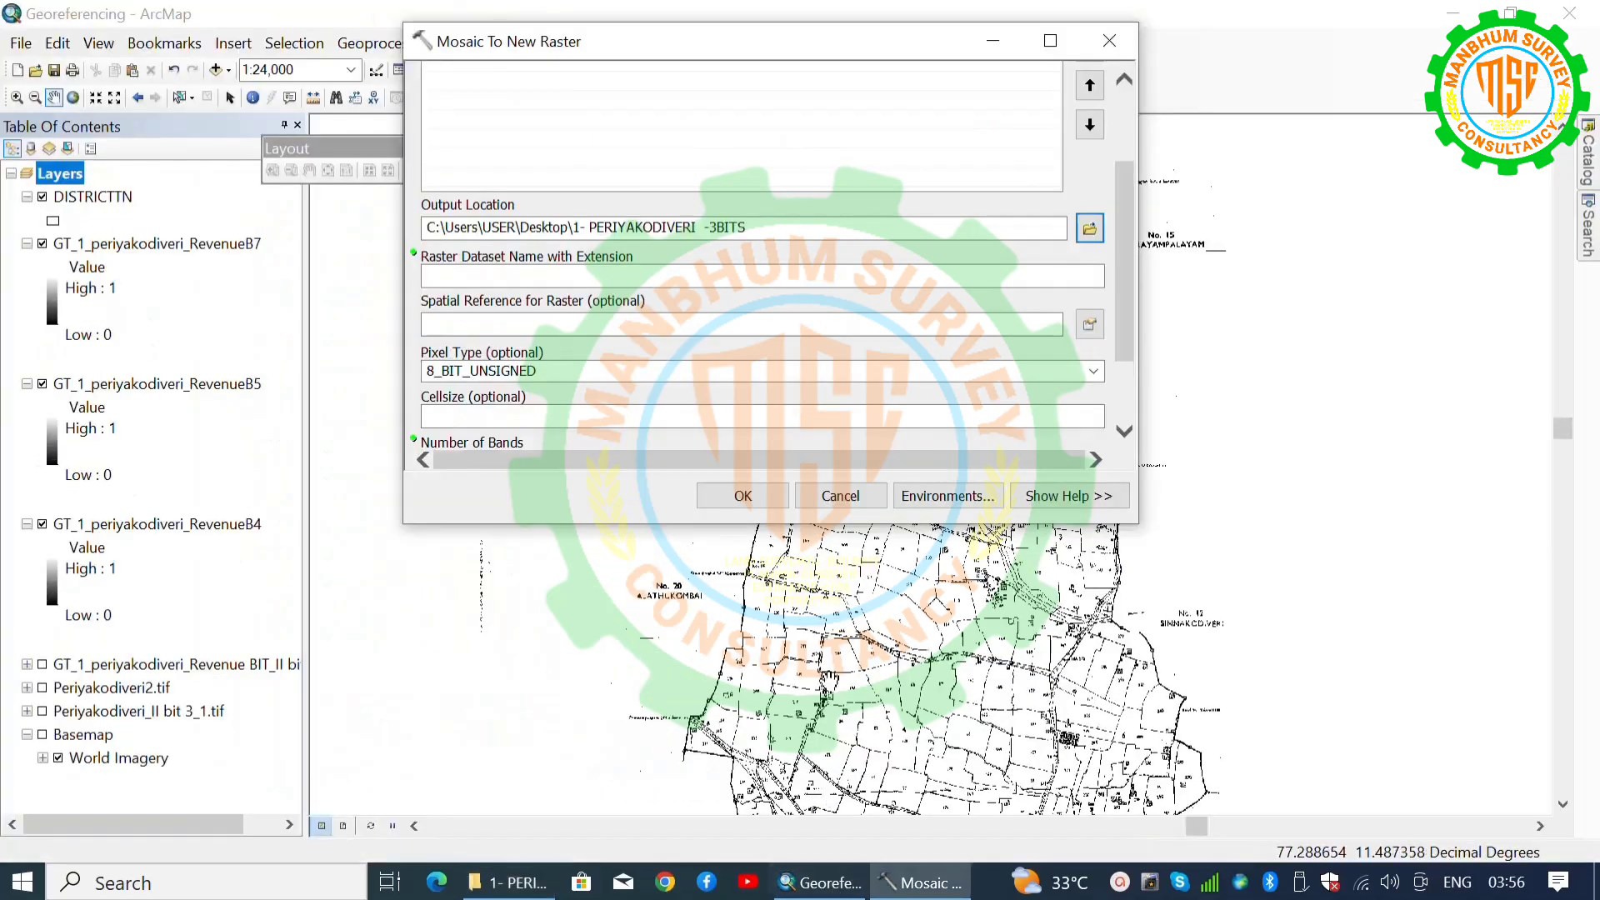
left_click(646, 274)
key("ctrl+v")
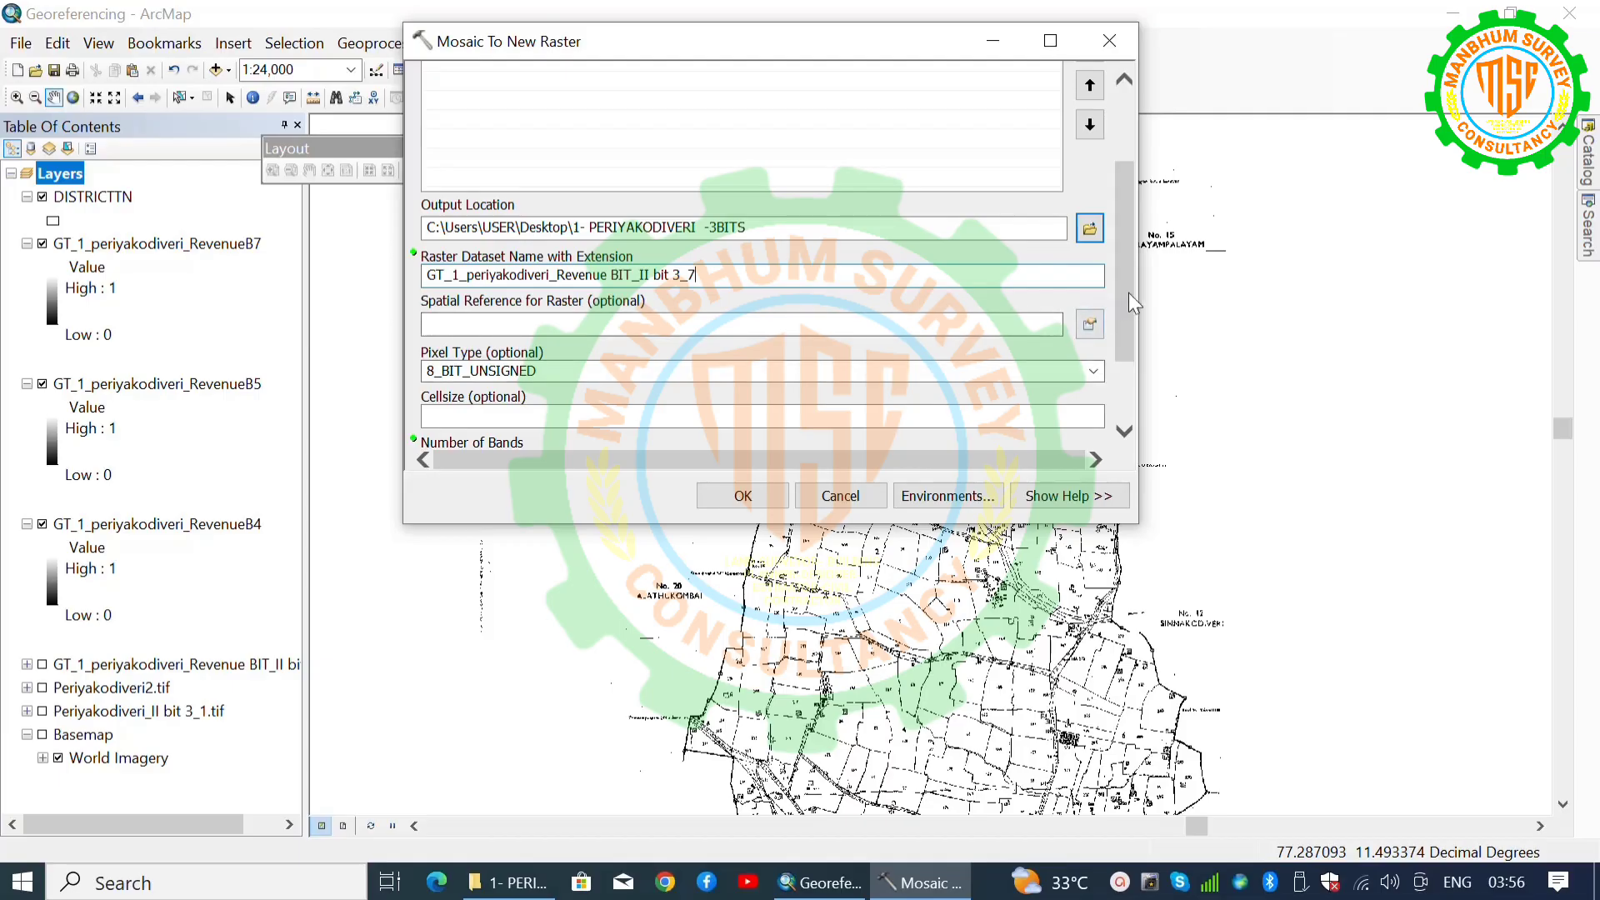
Step: Set the mosaic's number of bands to 1 and check the band count in the GT_1_periyakodiveri_RevenueB4 layer's source properties
left_click_drag(1128, 293, 1117, 360)
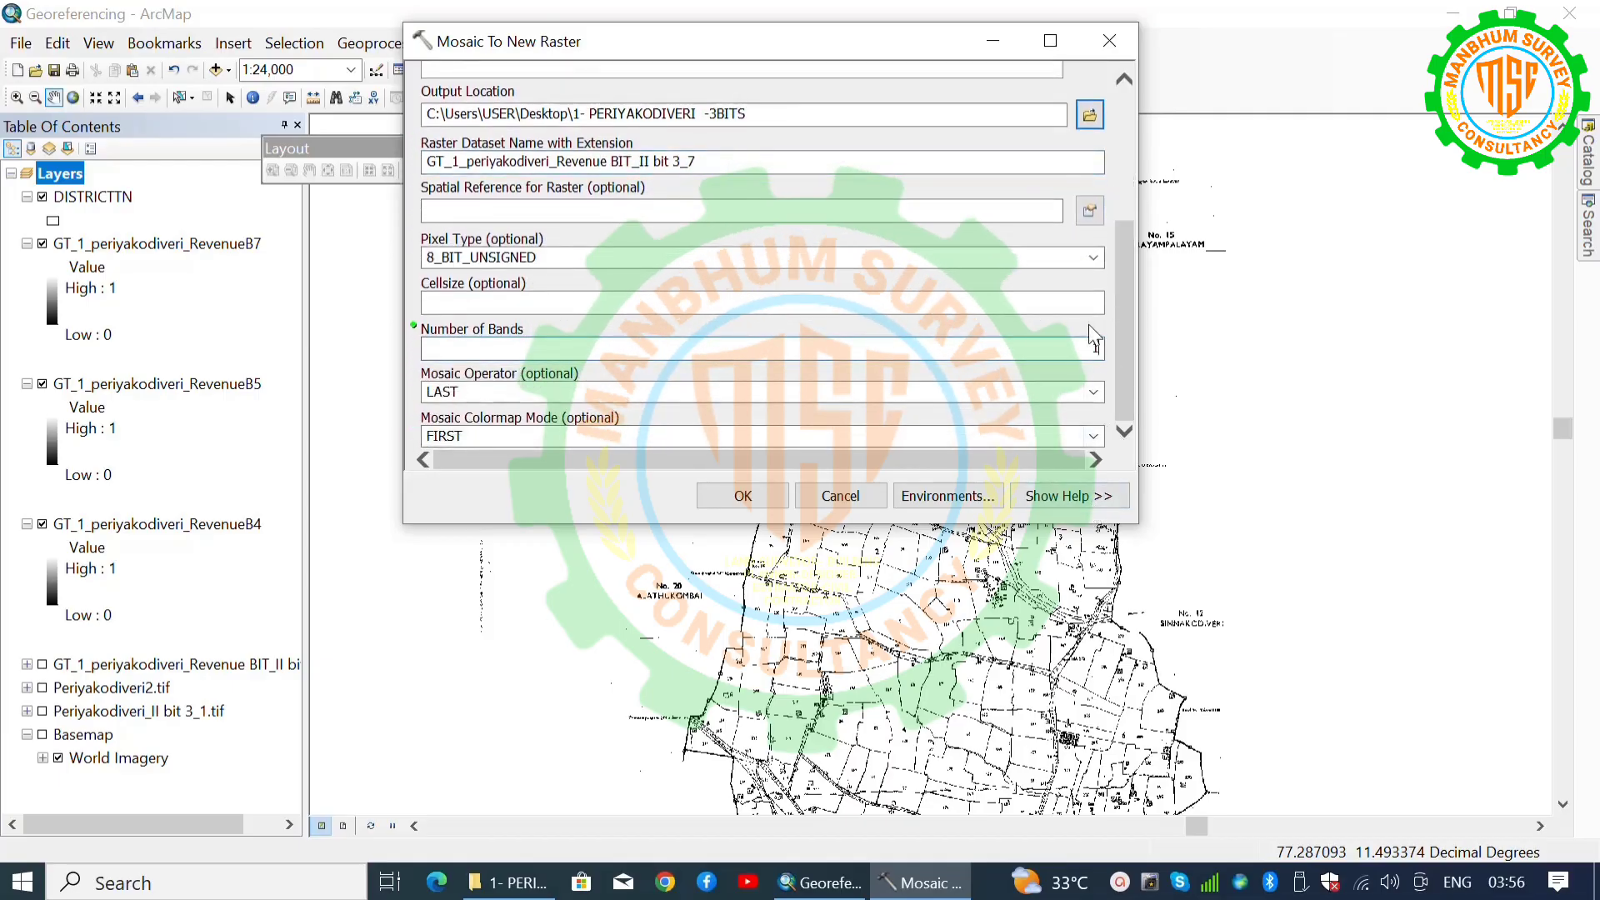
right_click(186, 526)
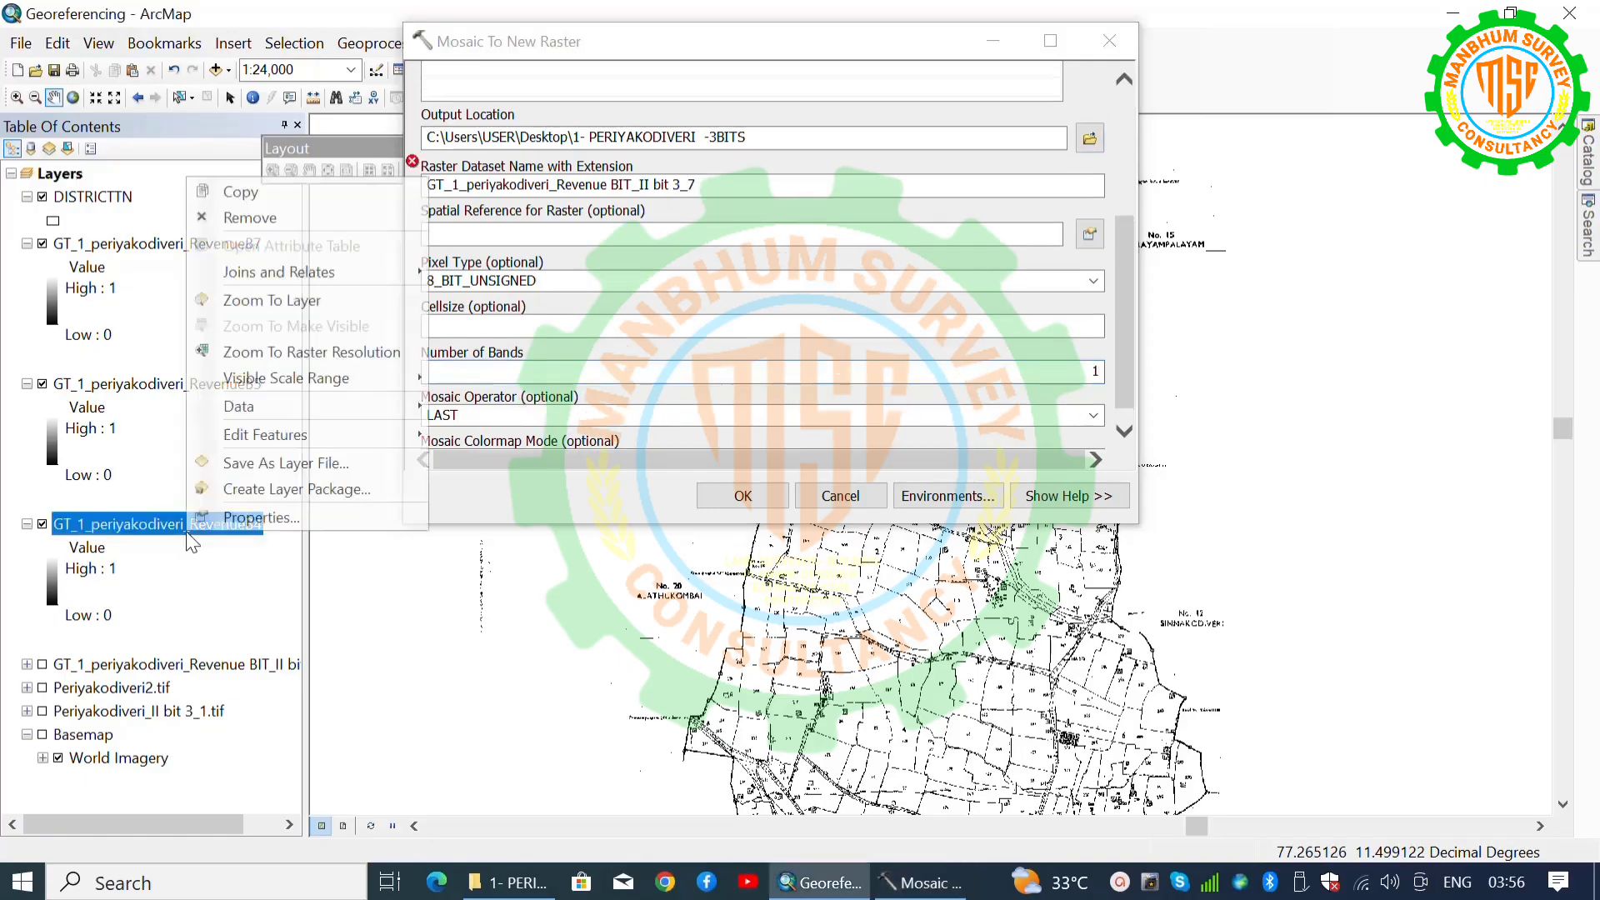
left_click(262, 515)
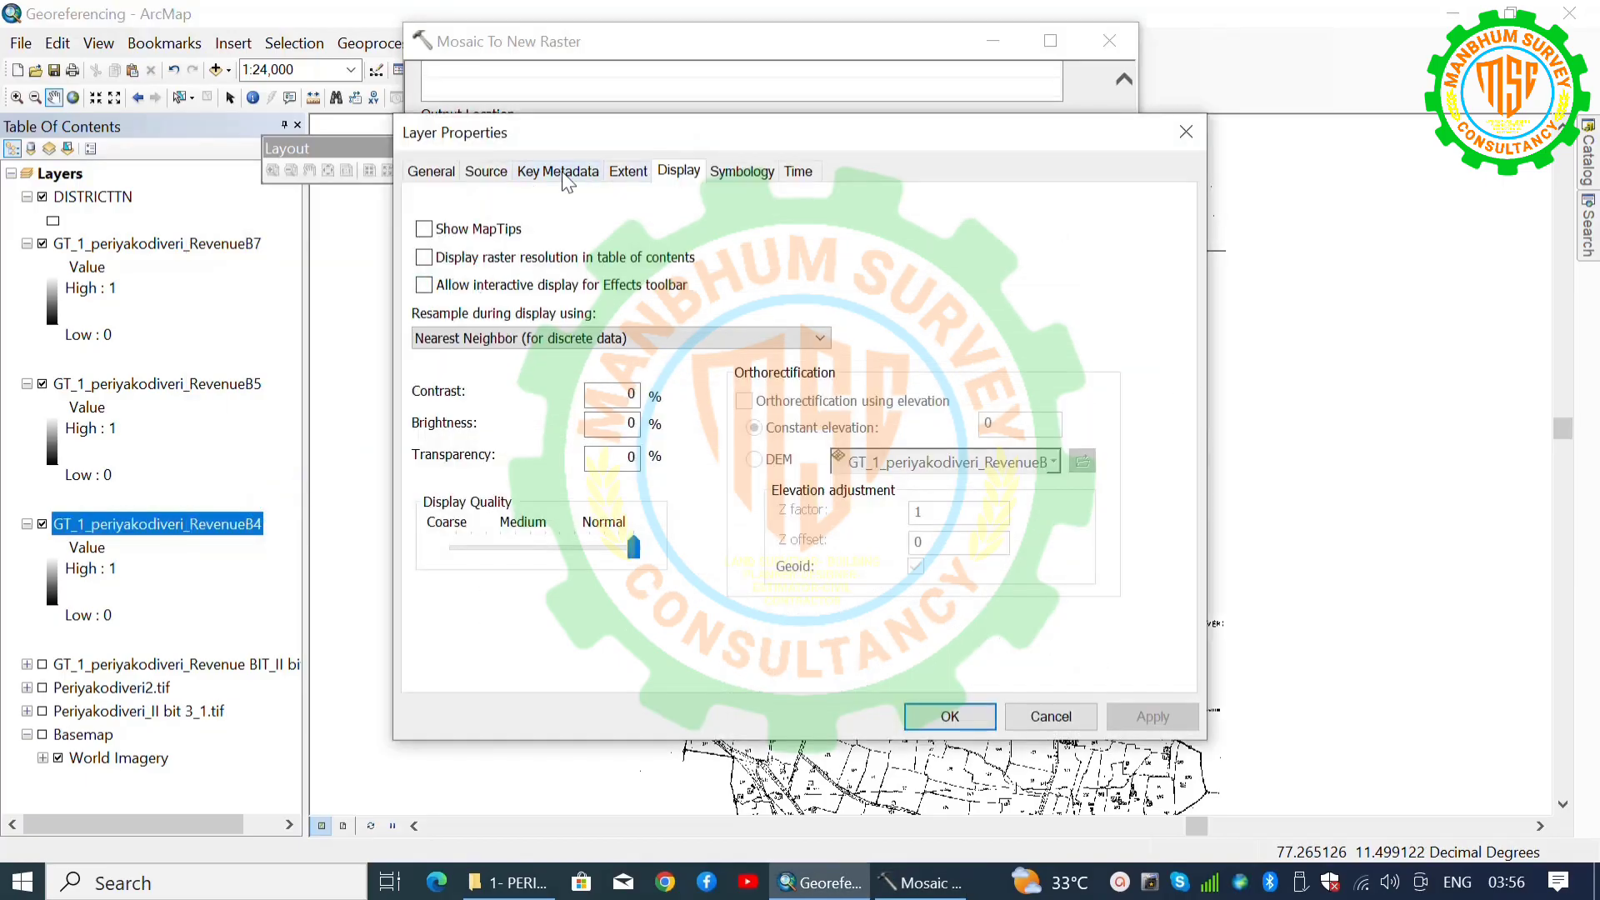
left_click(487, 172)
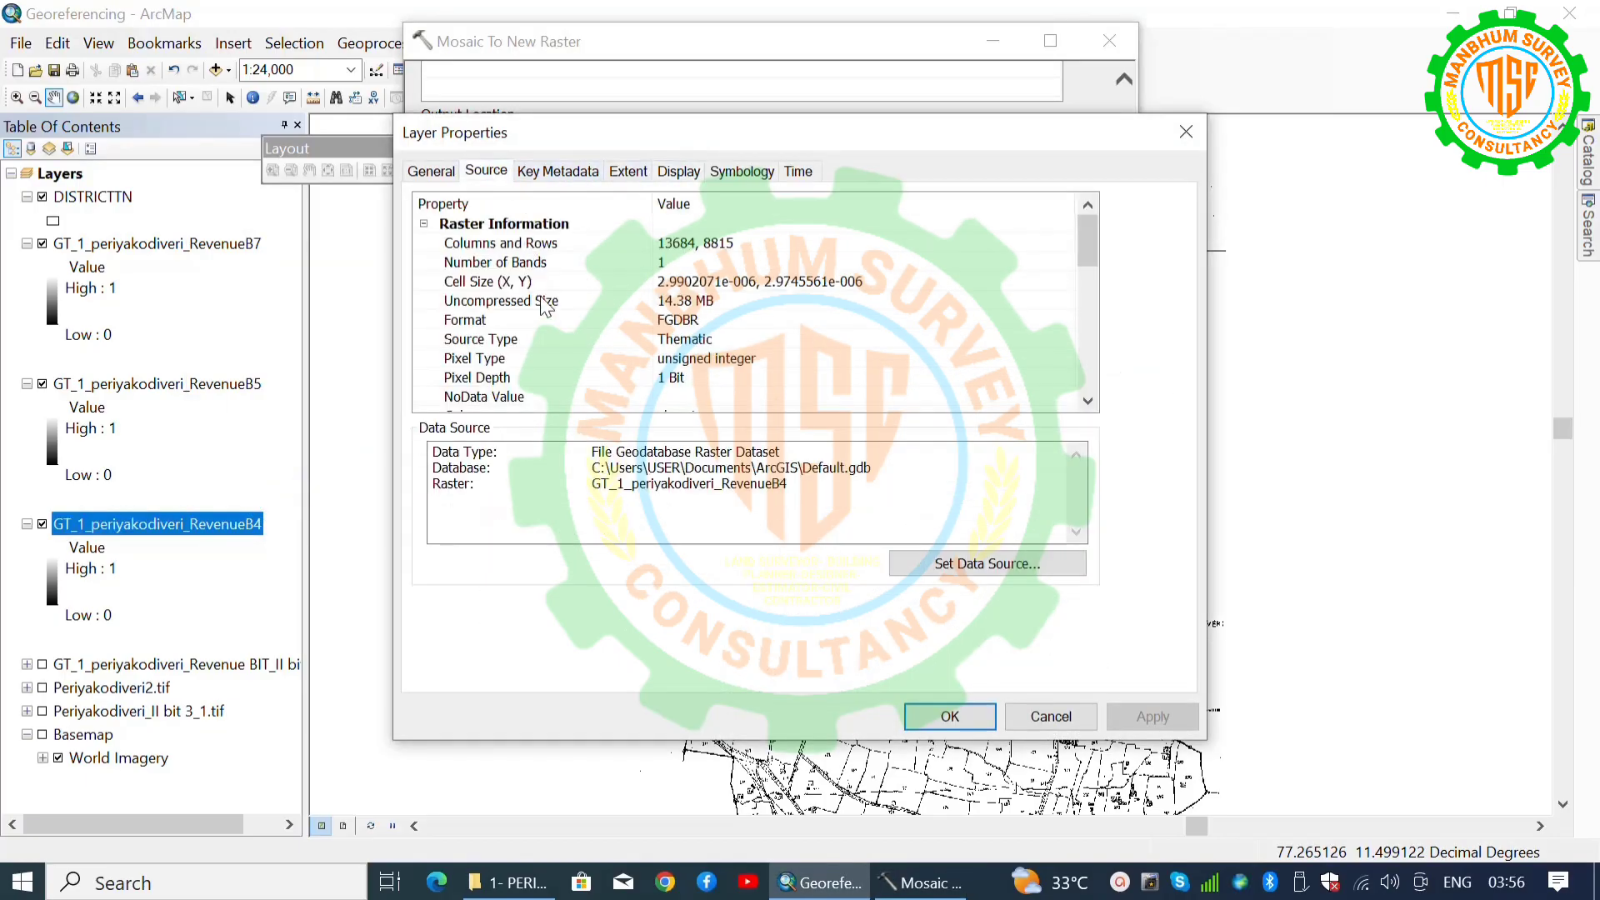
left_click(462, 263)
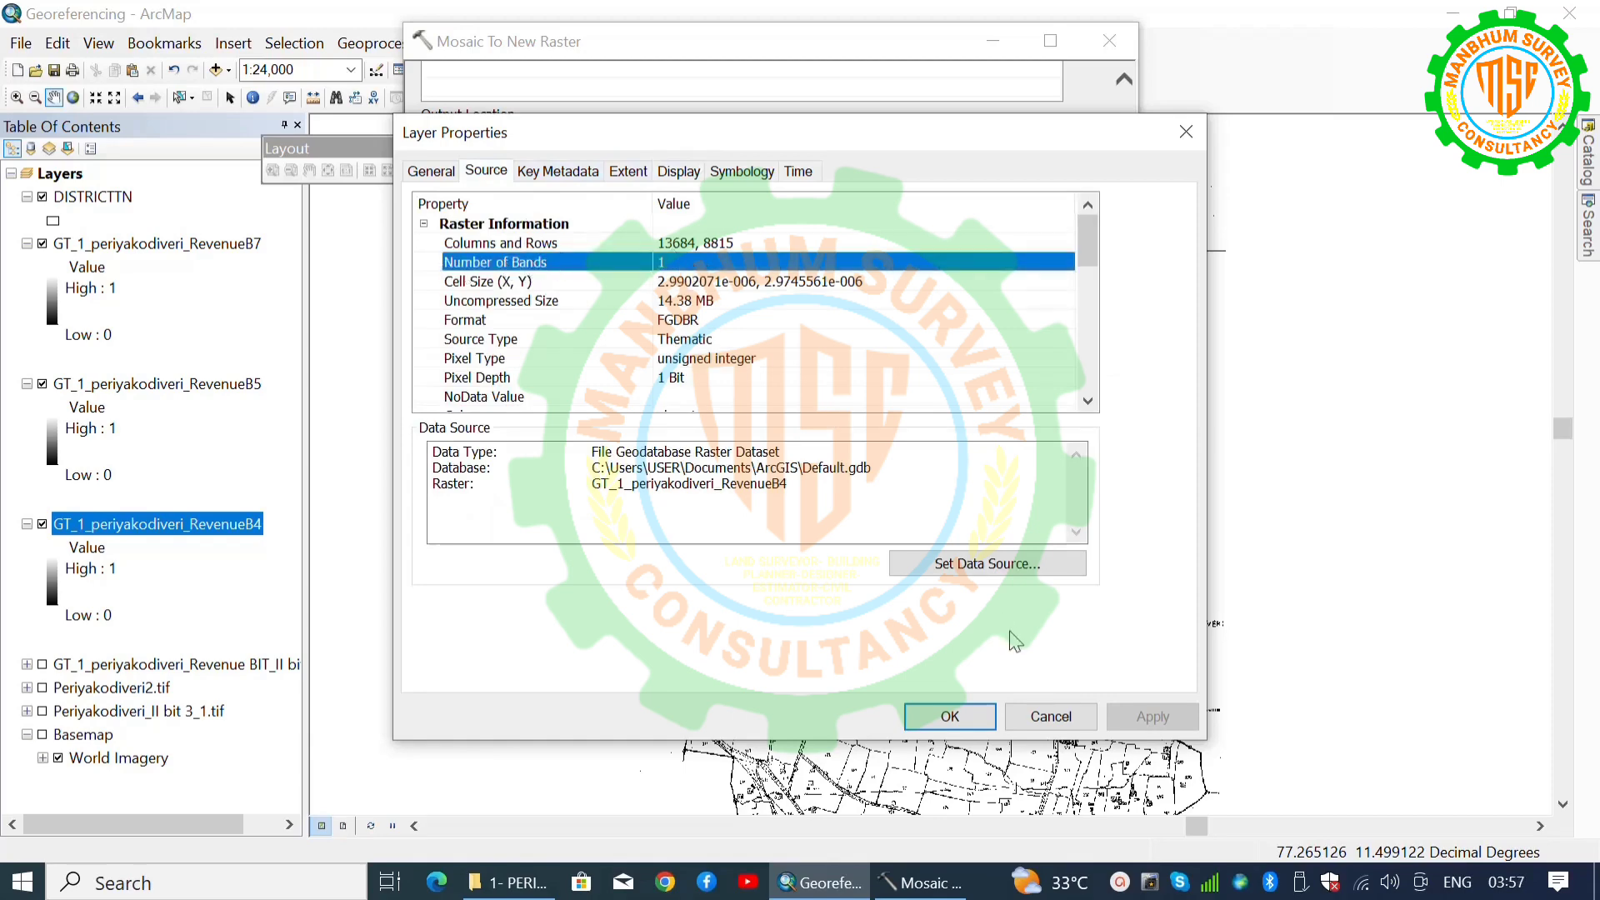
left_click(967, 711)
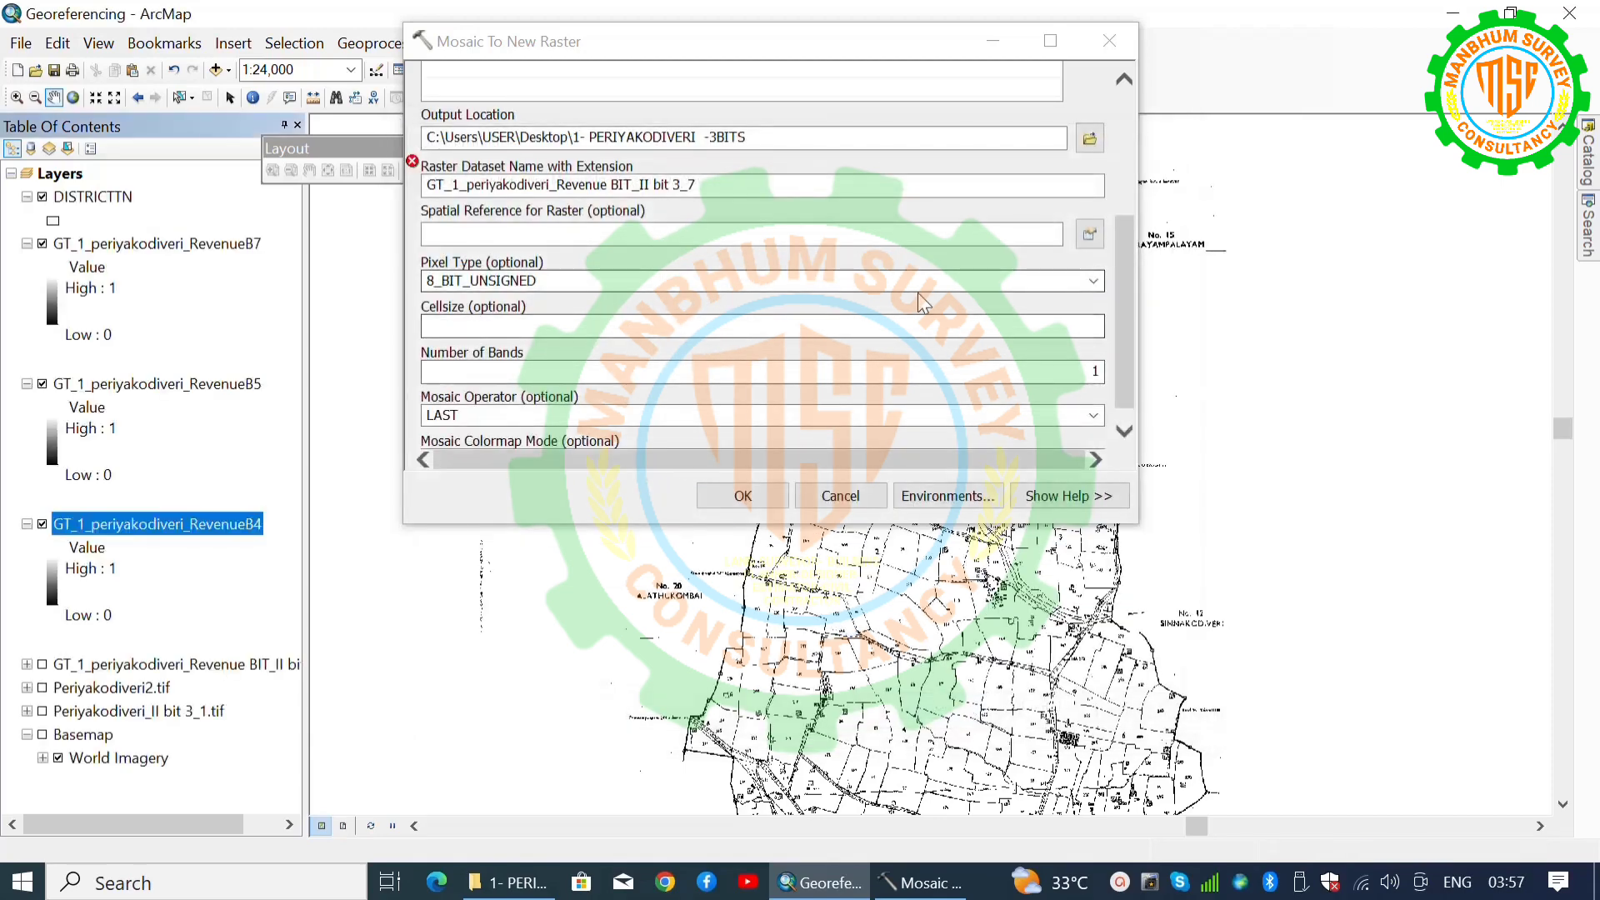
Step: Set the mosaic's pixel type to 1_BIT
left_click(1094, 281)
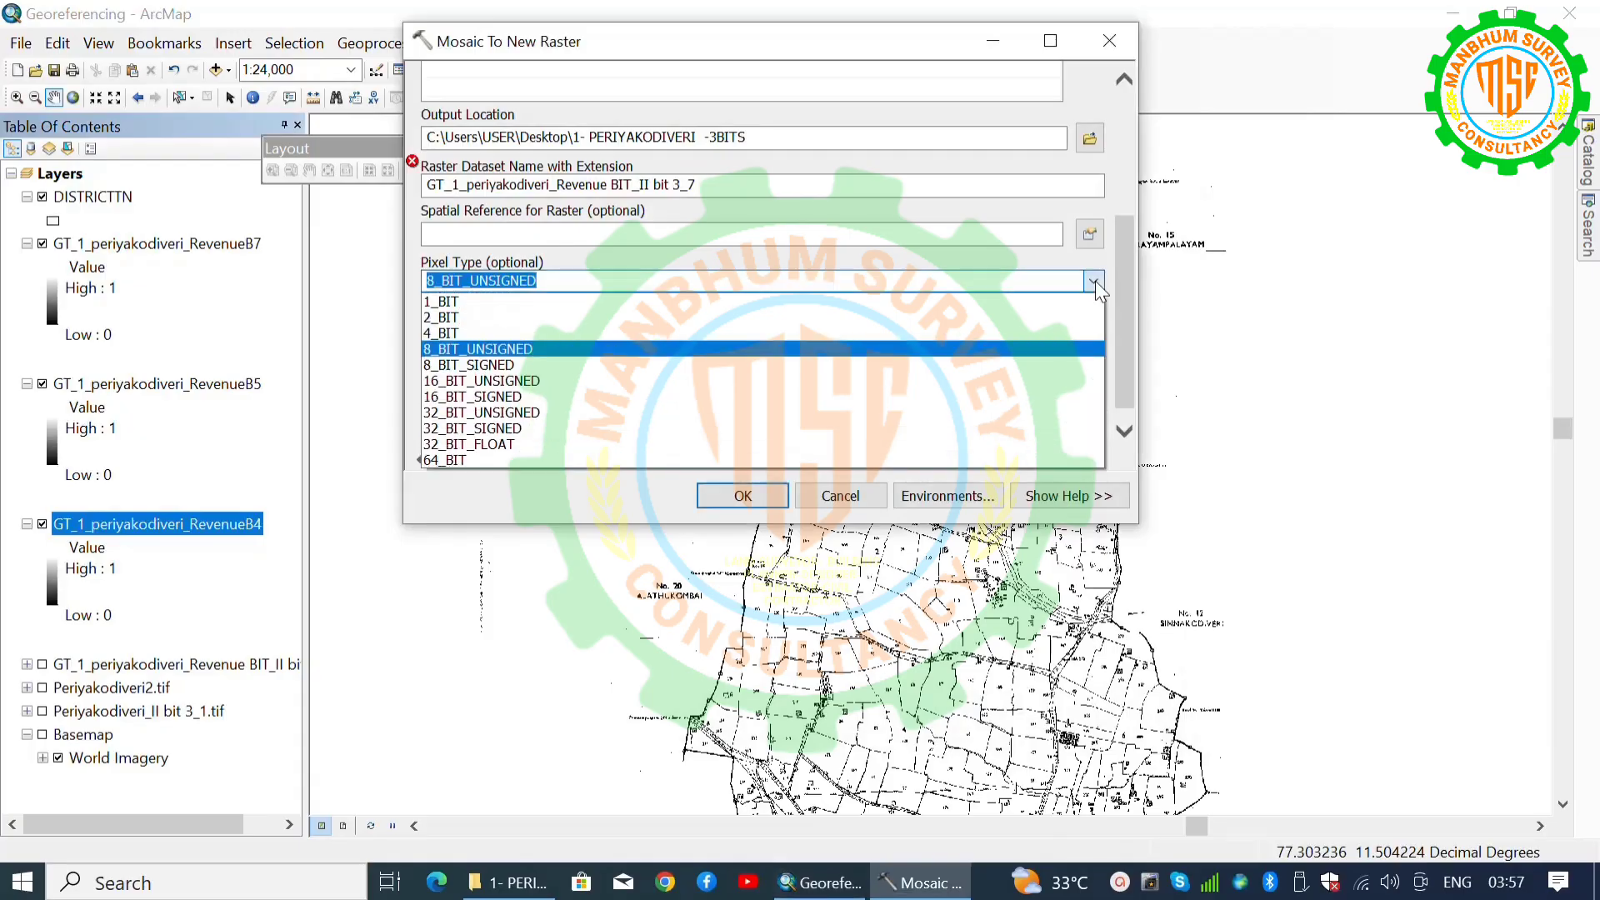
left_click(914, 304)
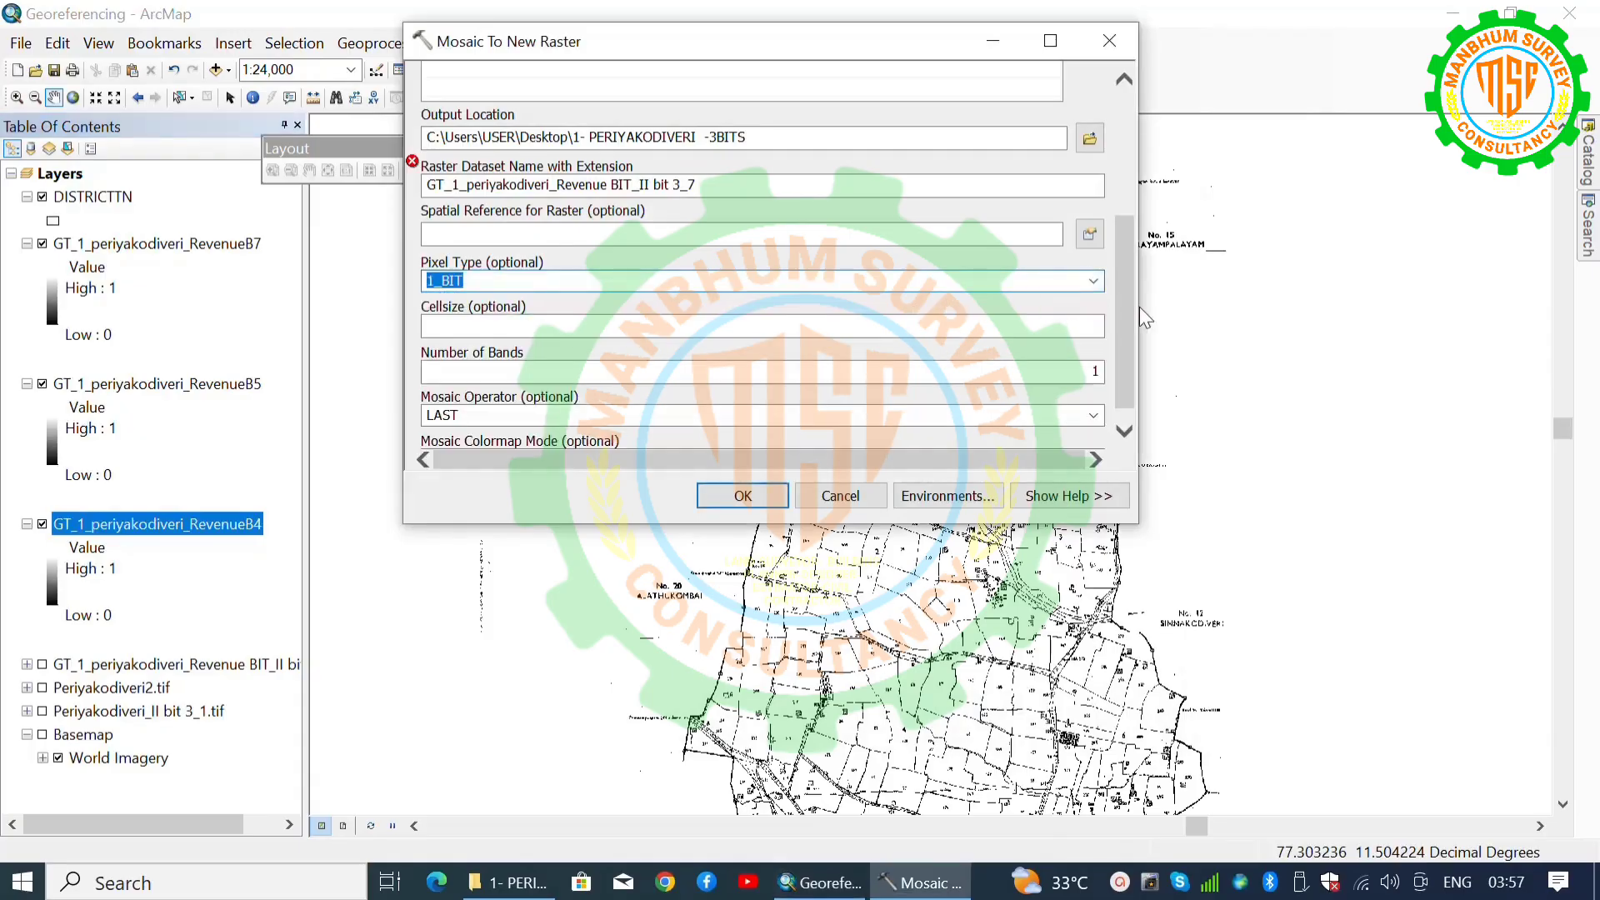
left_click_drag(1133, 312, 1132, 387)
Step: Add the .tif extension to the mosaic's dataset name and run Mosaic To New Raster
left_click(805, 165)
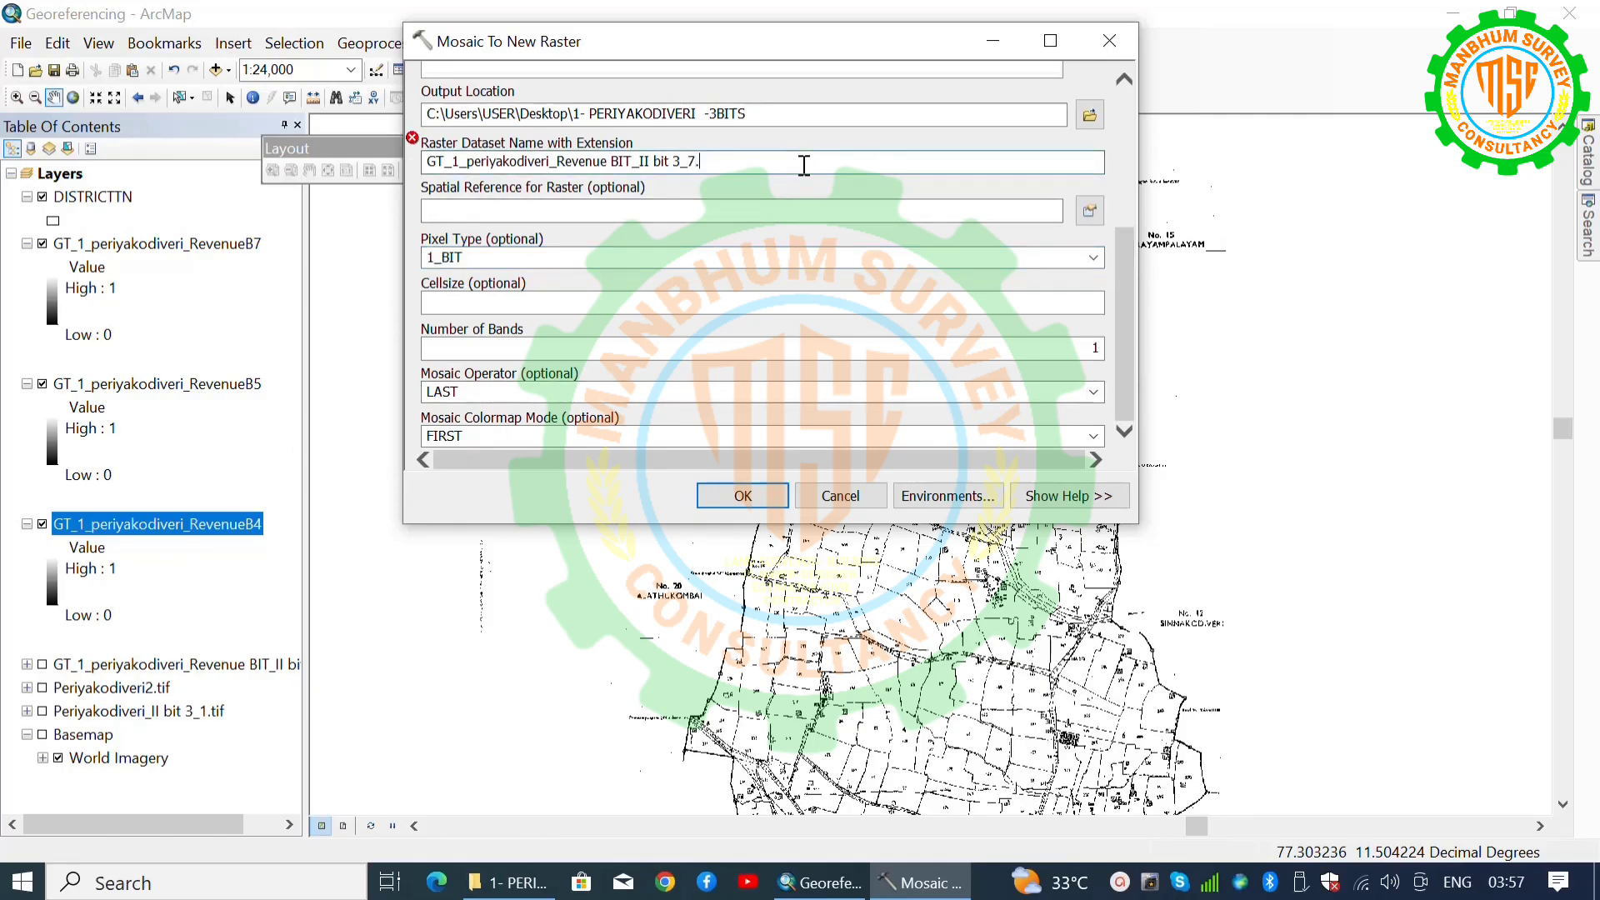
left_click(731, 212)
left_click_drag(1130, 298, 1136, 144)
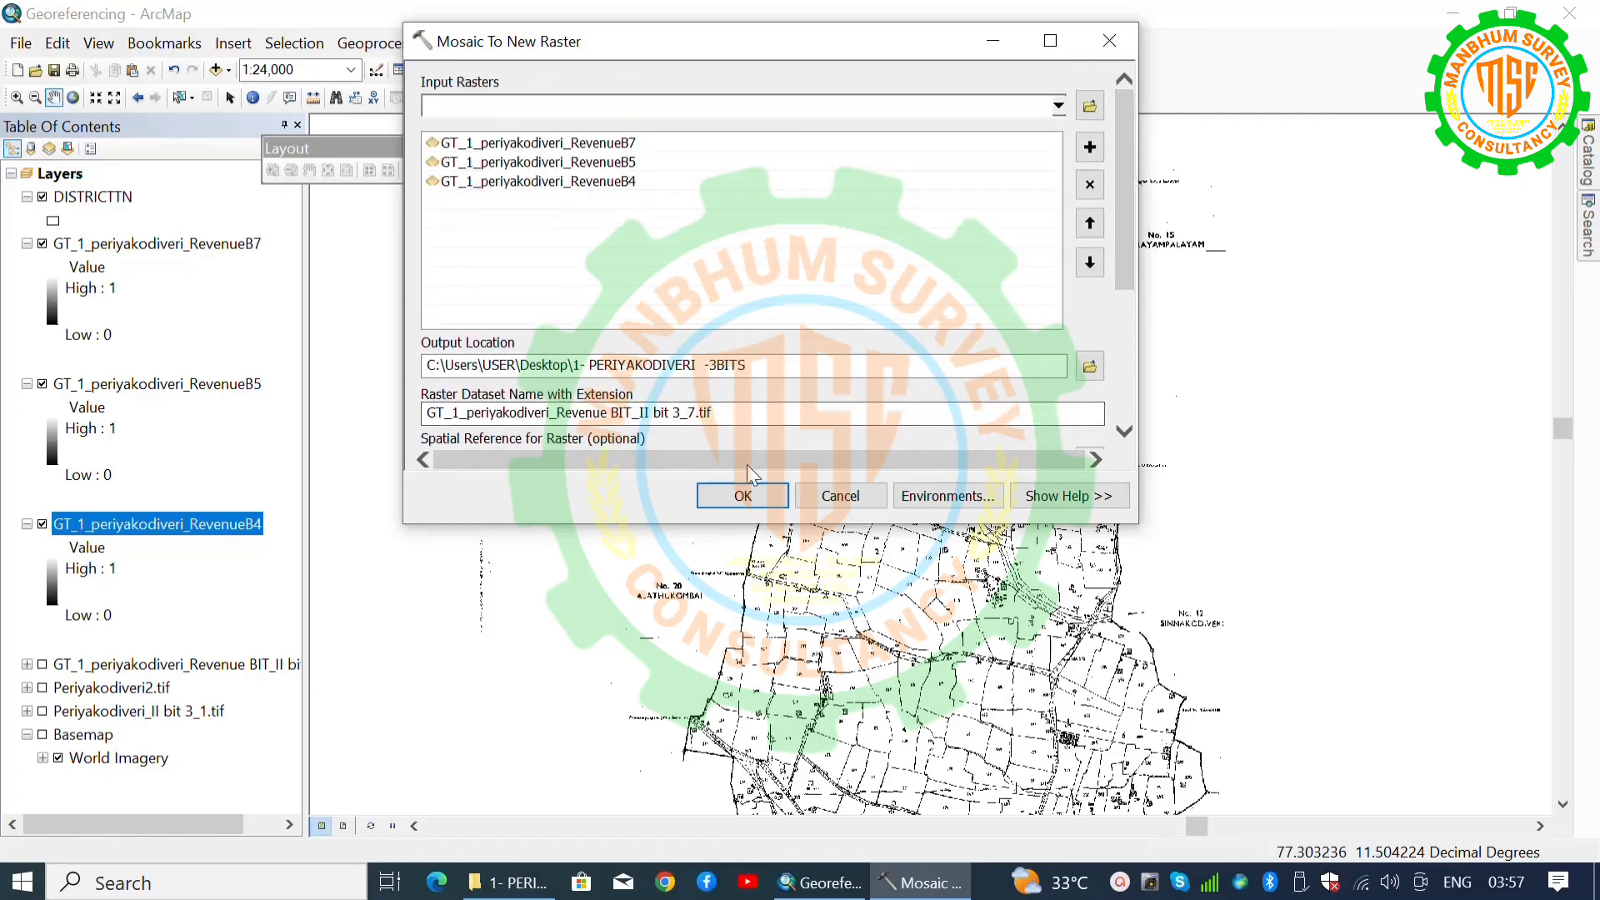
left_click(741, 496)
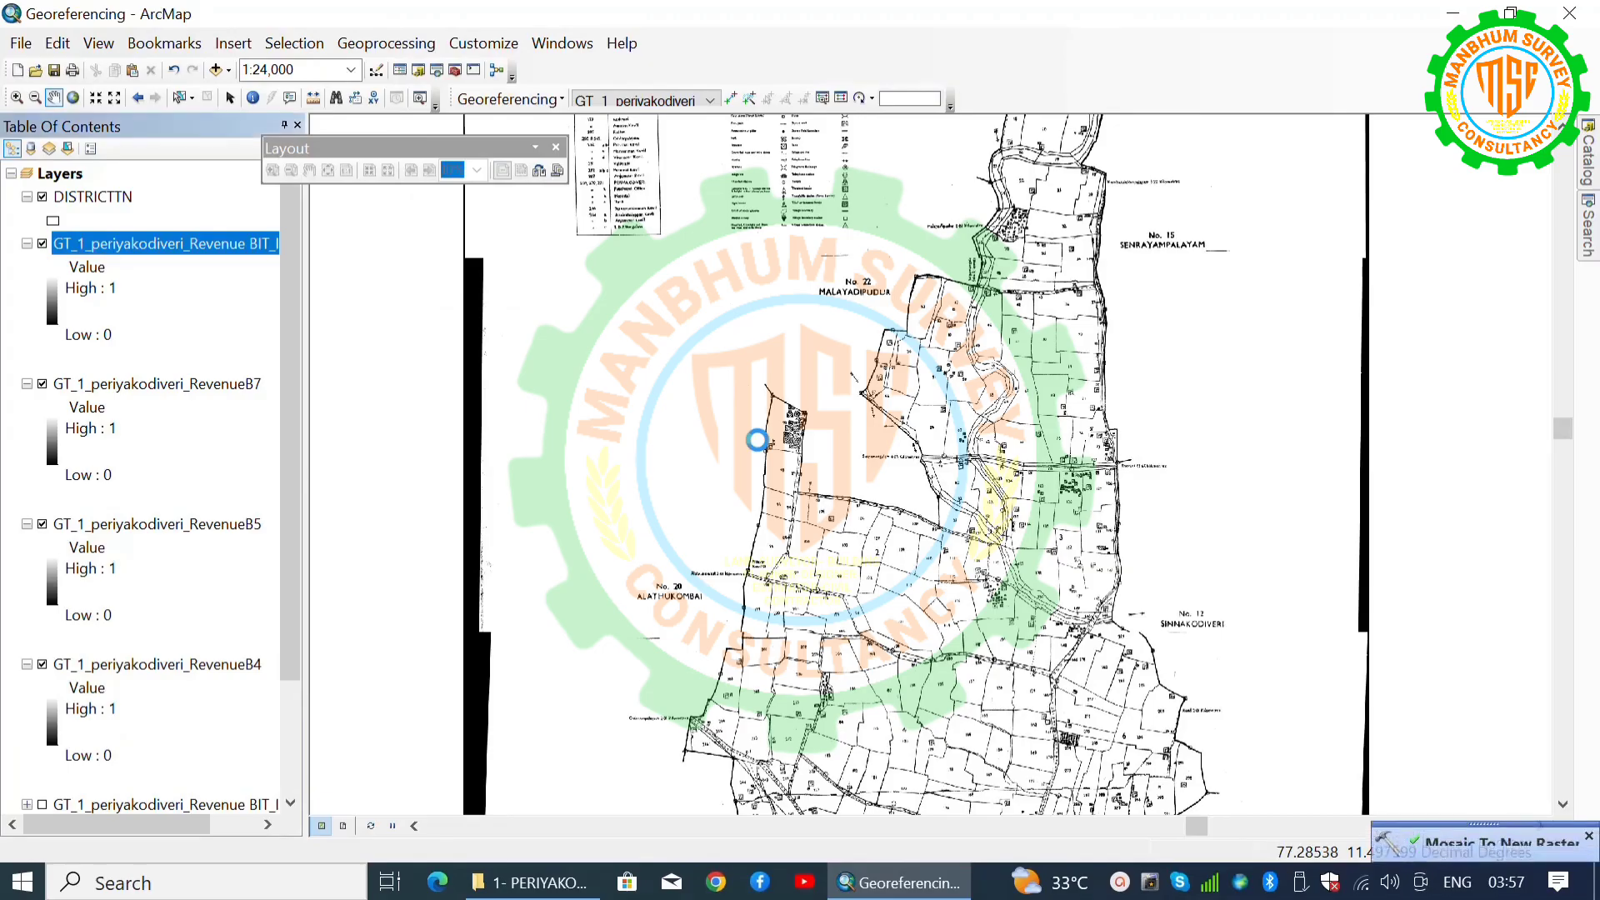
Step: Collapse and hide the RevenueB7, RevenueB5 and RevenueB4 layers, and zoom to the full extent of the new mosaic layer
left_click(26, 383)
left_click(27, 408)
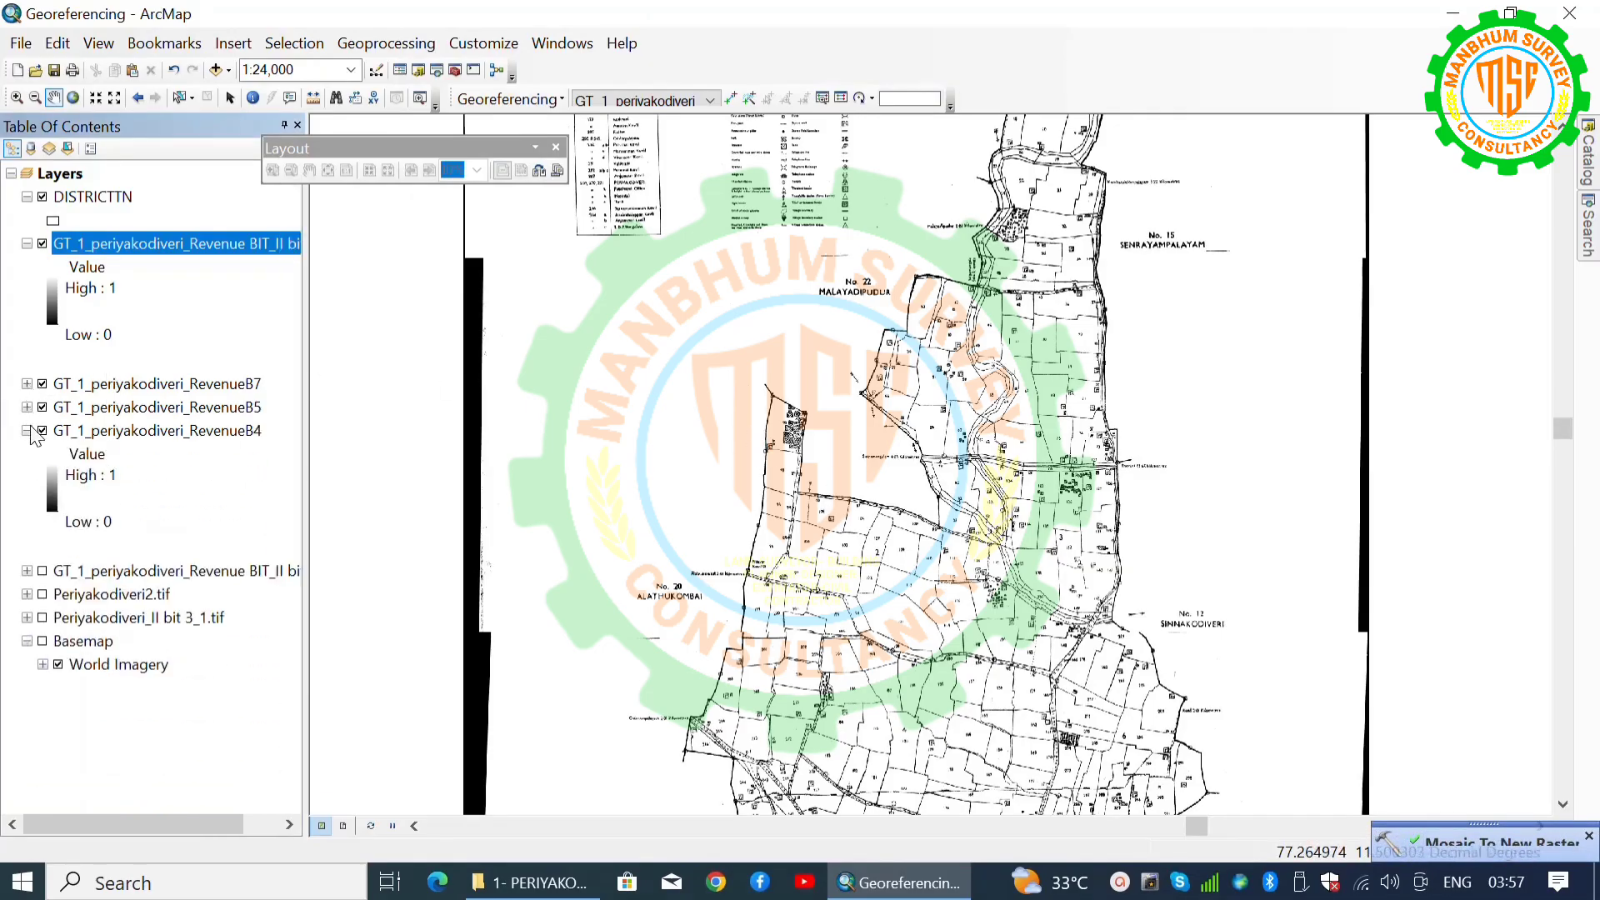
left_click(27, 430)
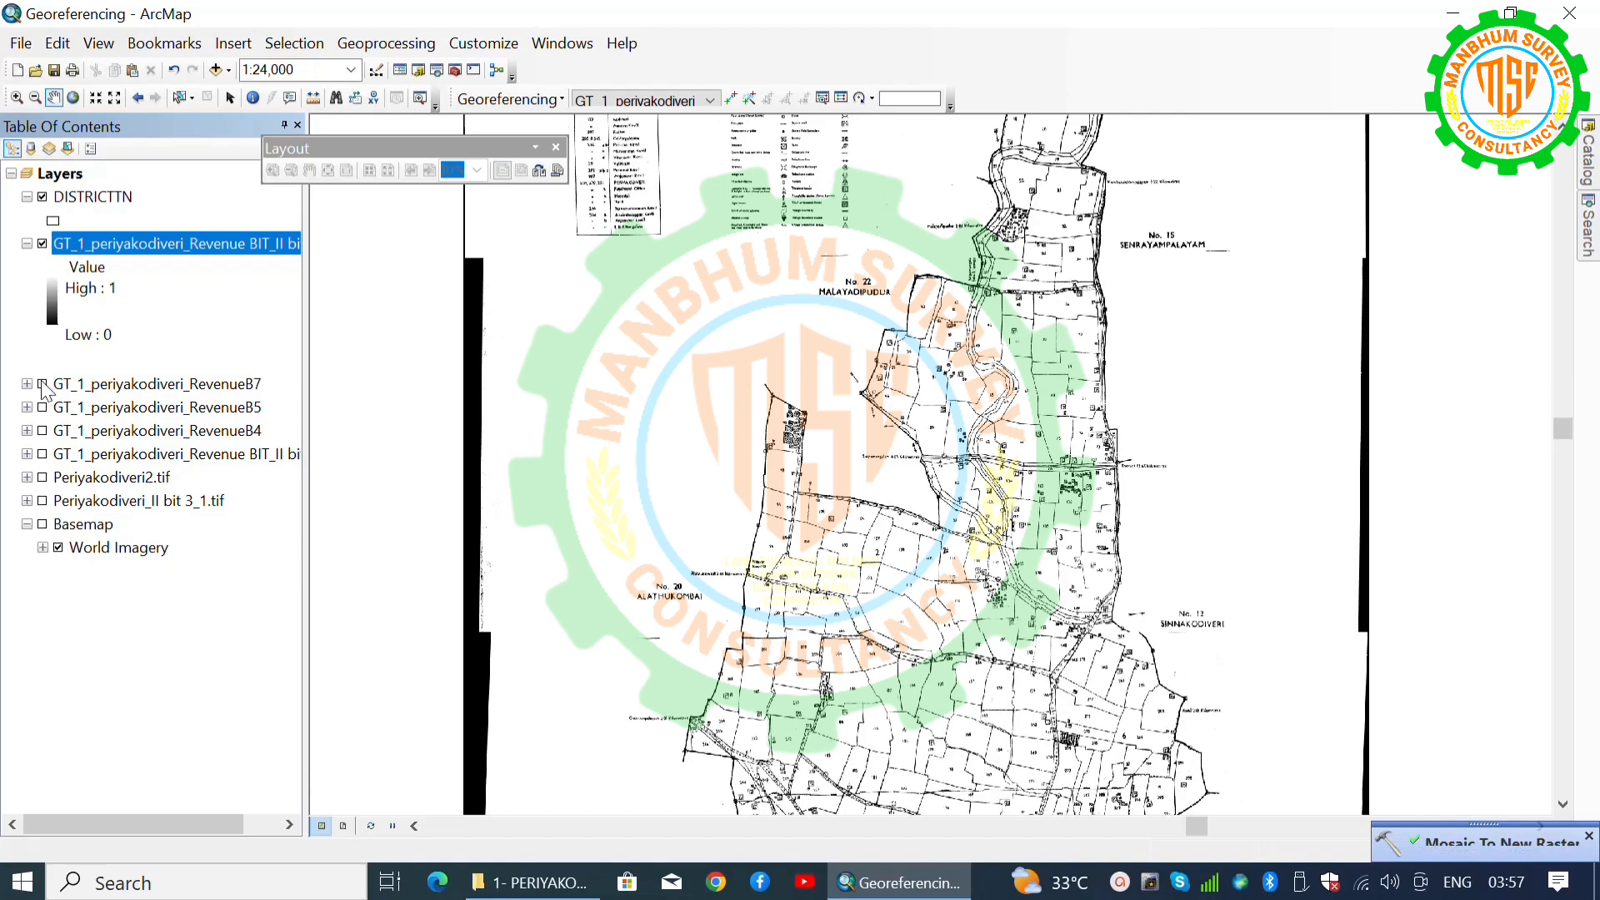
right_click(157, 247)
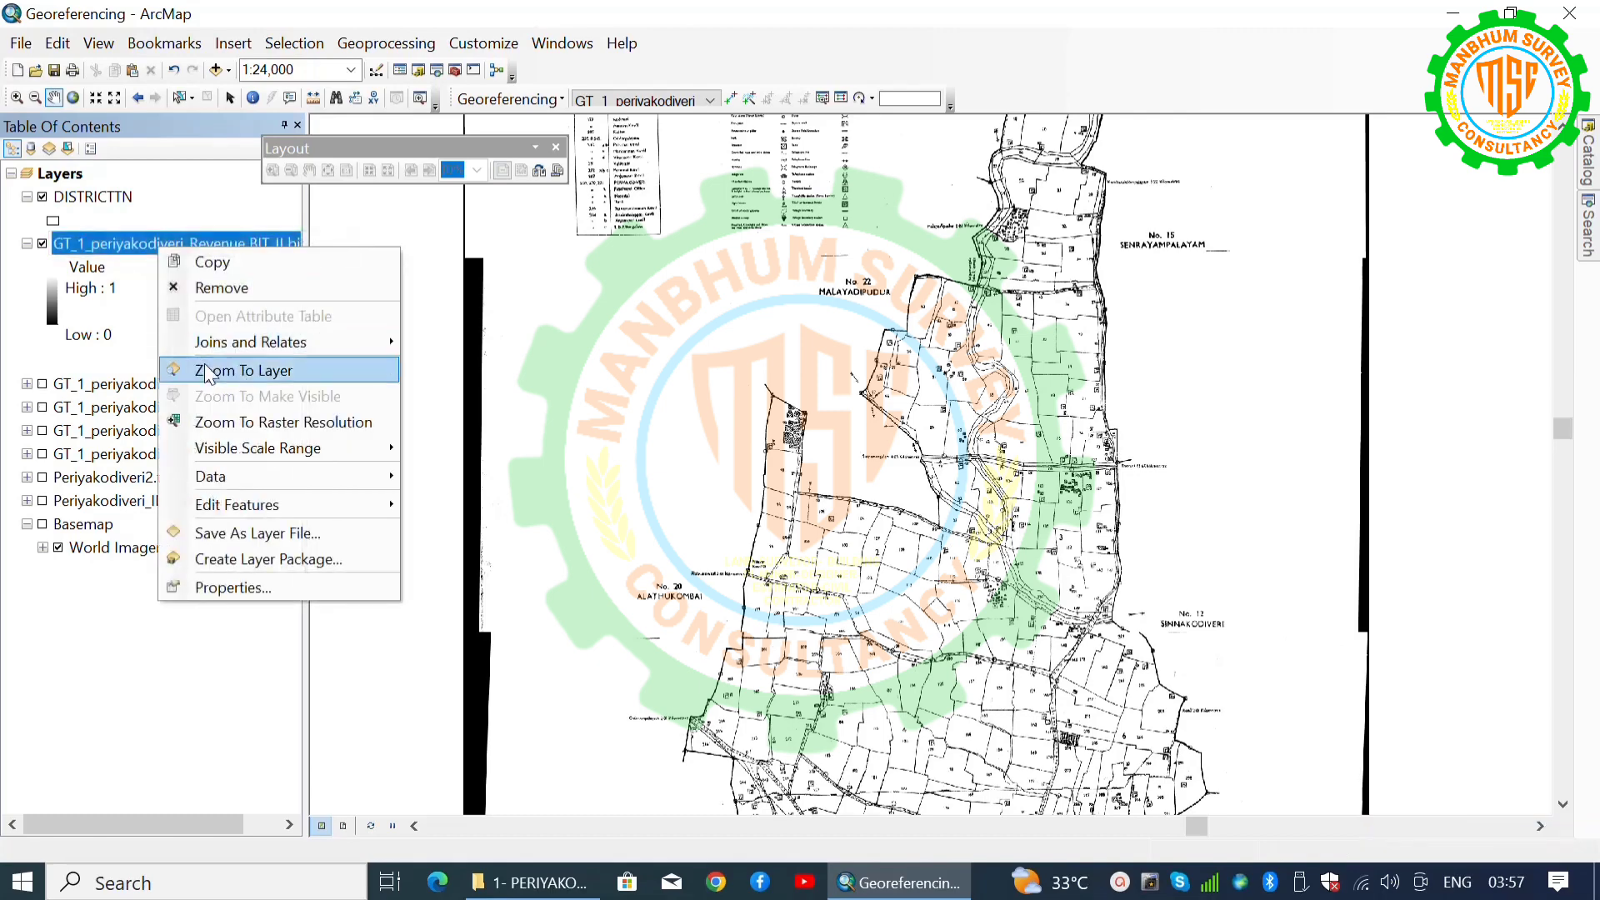
left_click(203, 363)
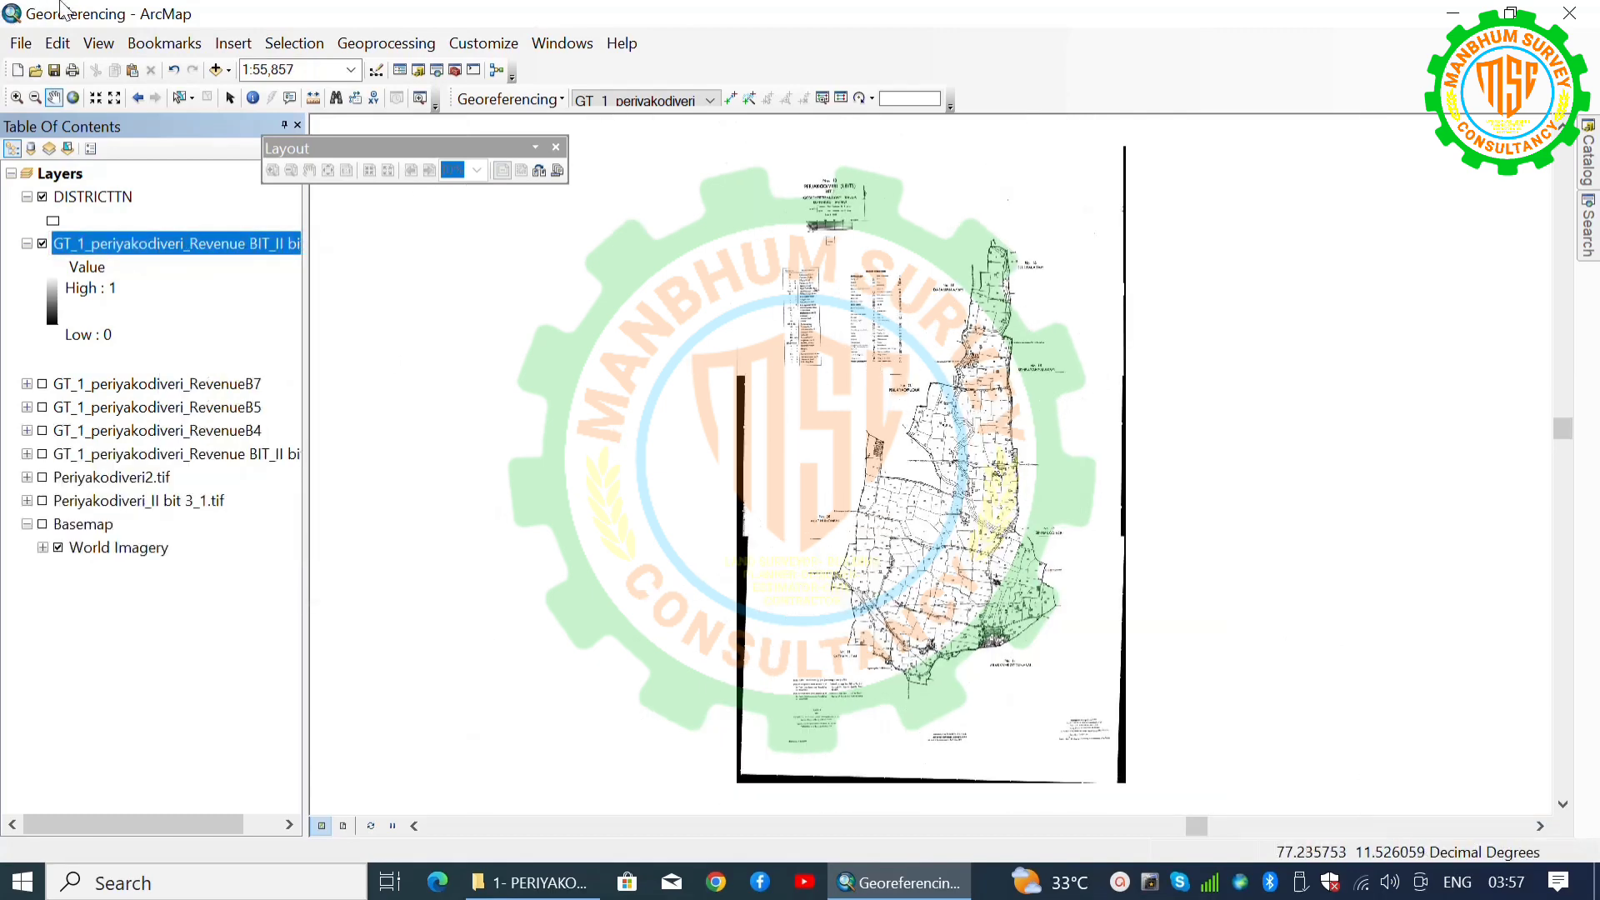
Step: Switch to layout view and enlarge and reposition the mosaic map so it fills the page's data frame
left_click(99, 44)
left_click(133, 96)
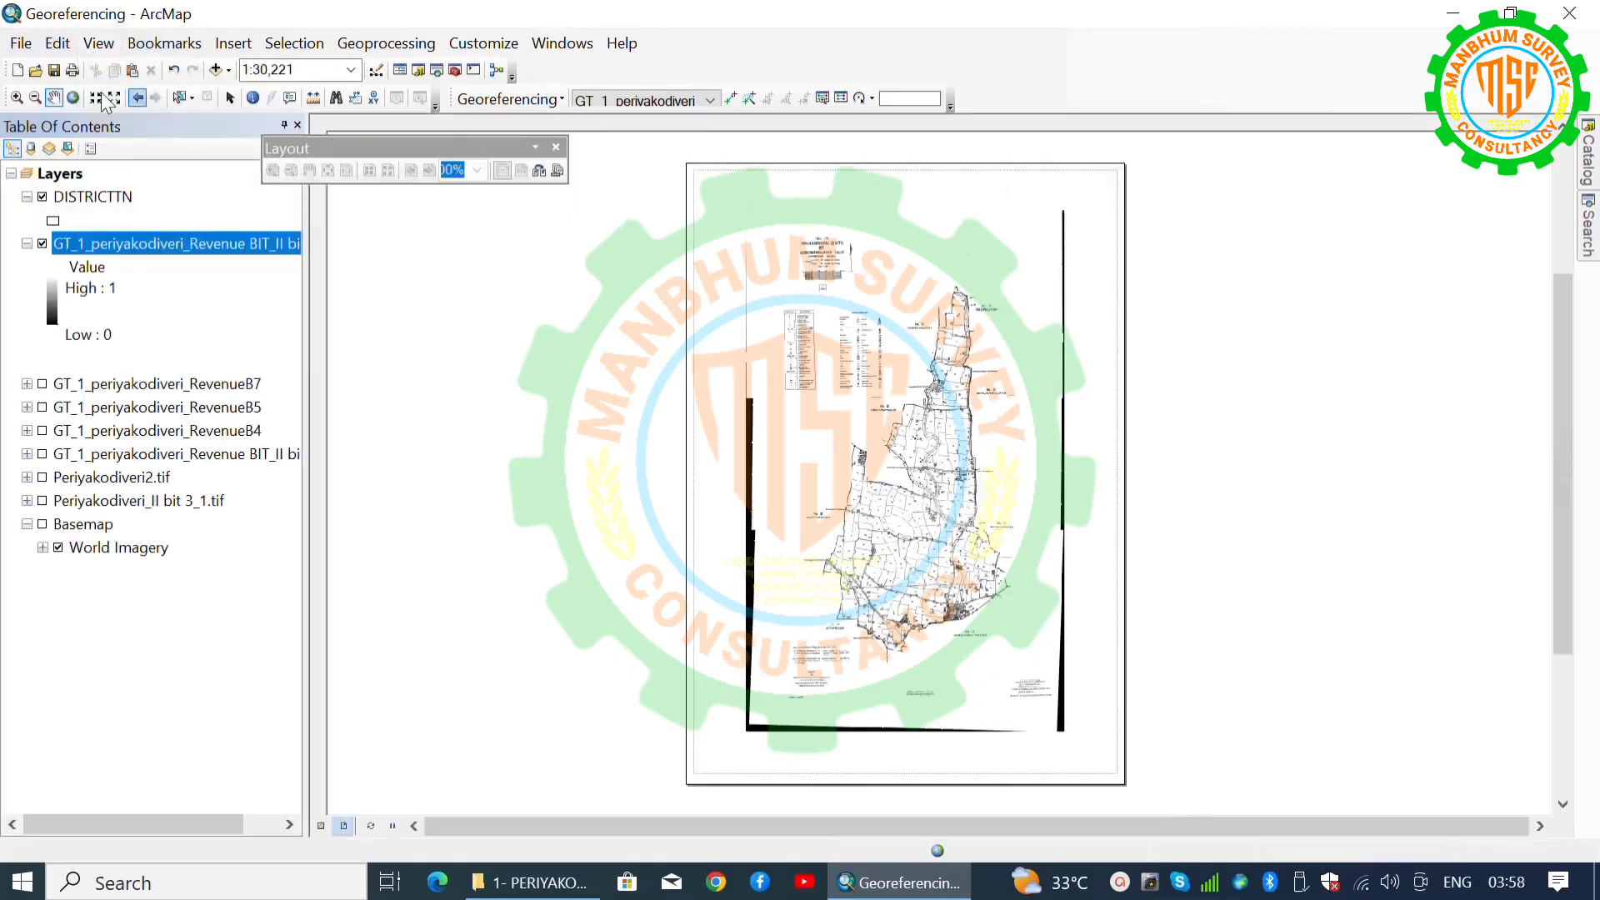
left_click(16, 98)
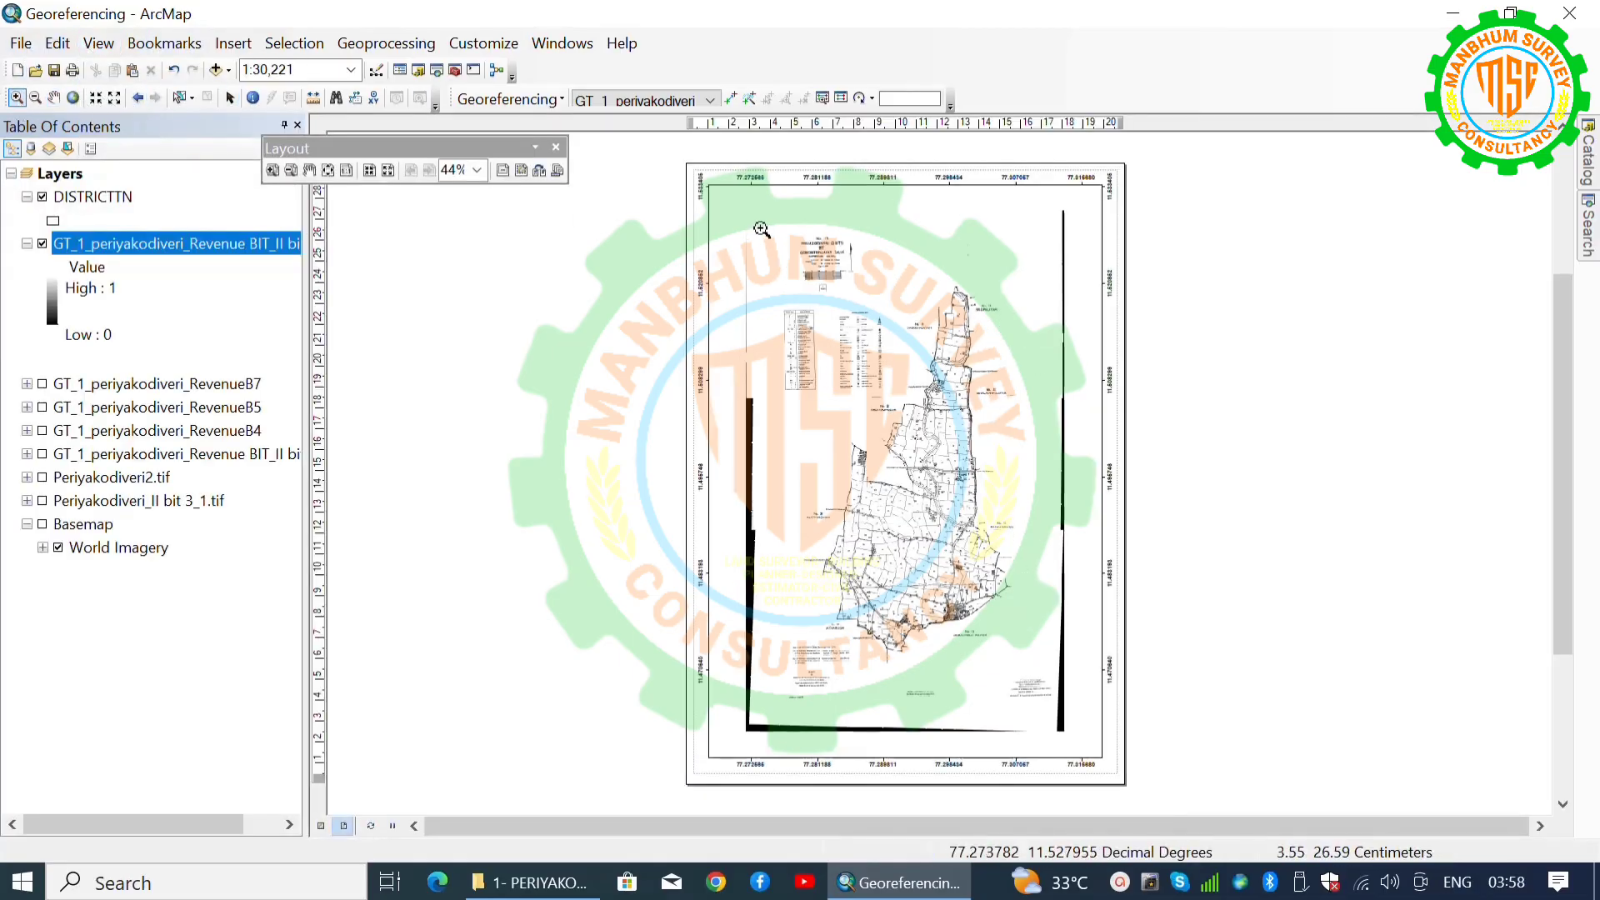
left_click_drag(759, 227, 1060, 720)
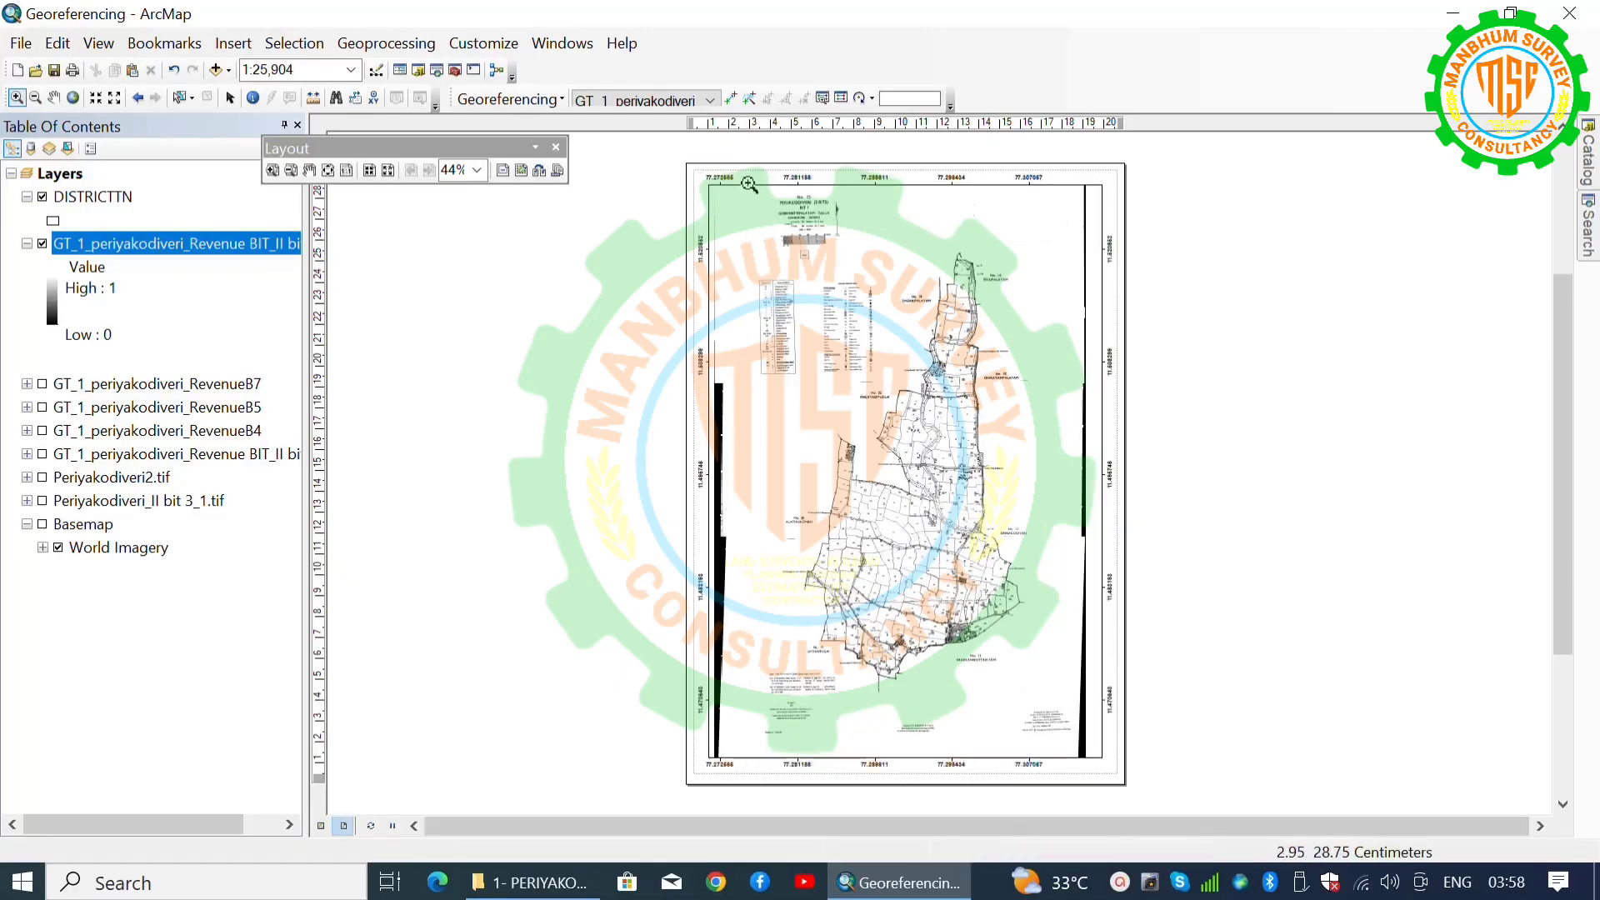
left_click_drag(733, 197, 1076, 741)
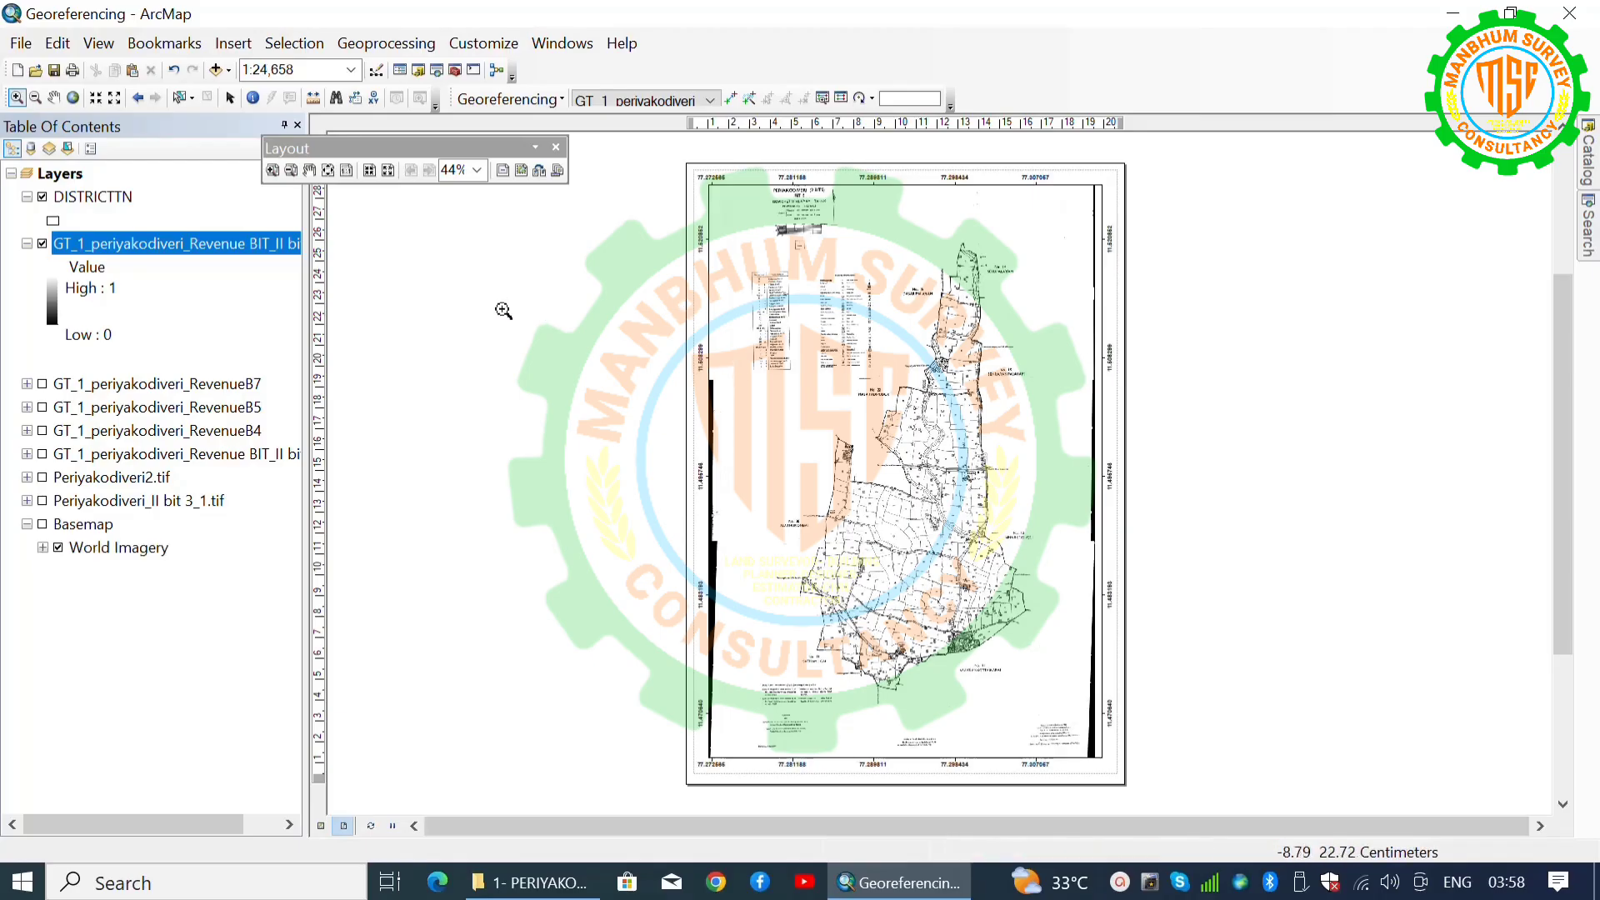
left_click(53, 98)
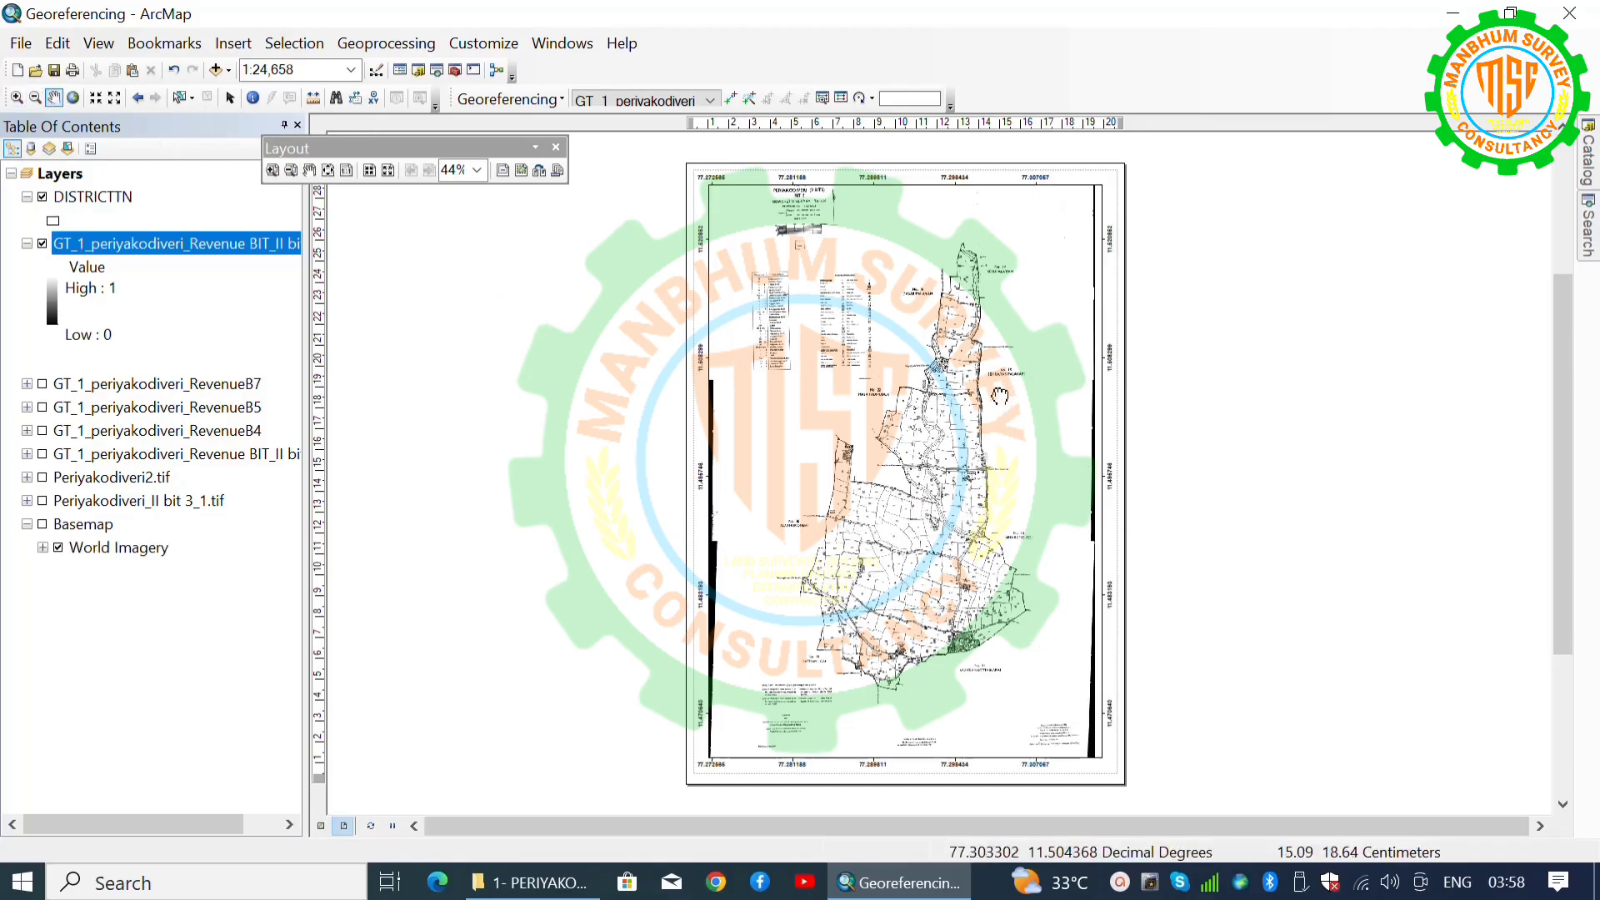
left_click_drag(1001, 393, 997, 406)
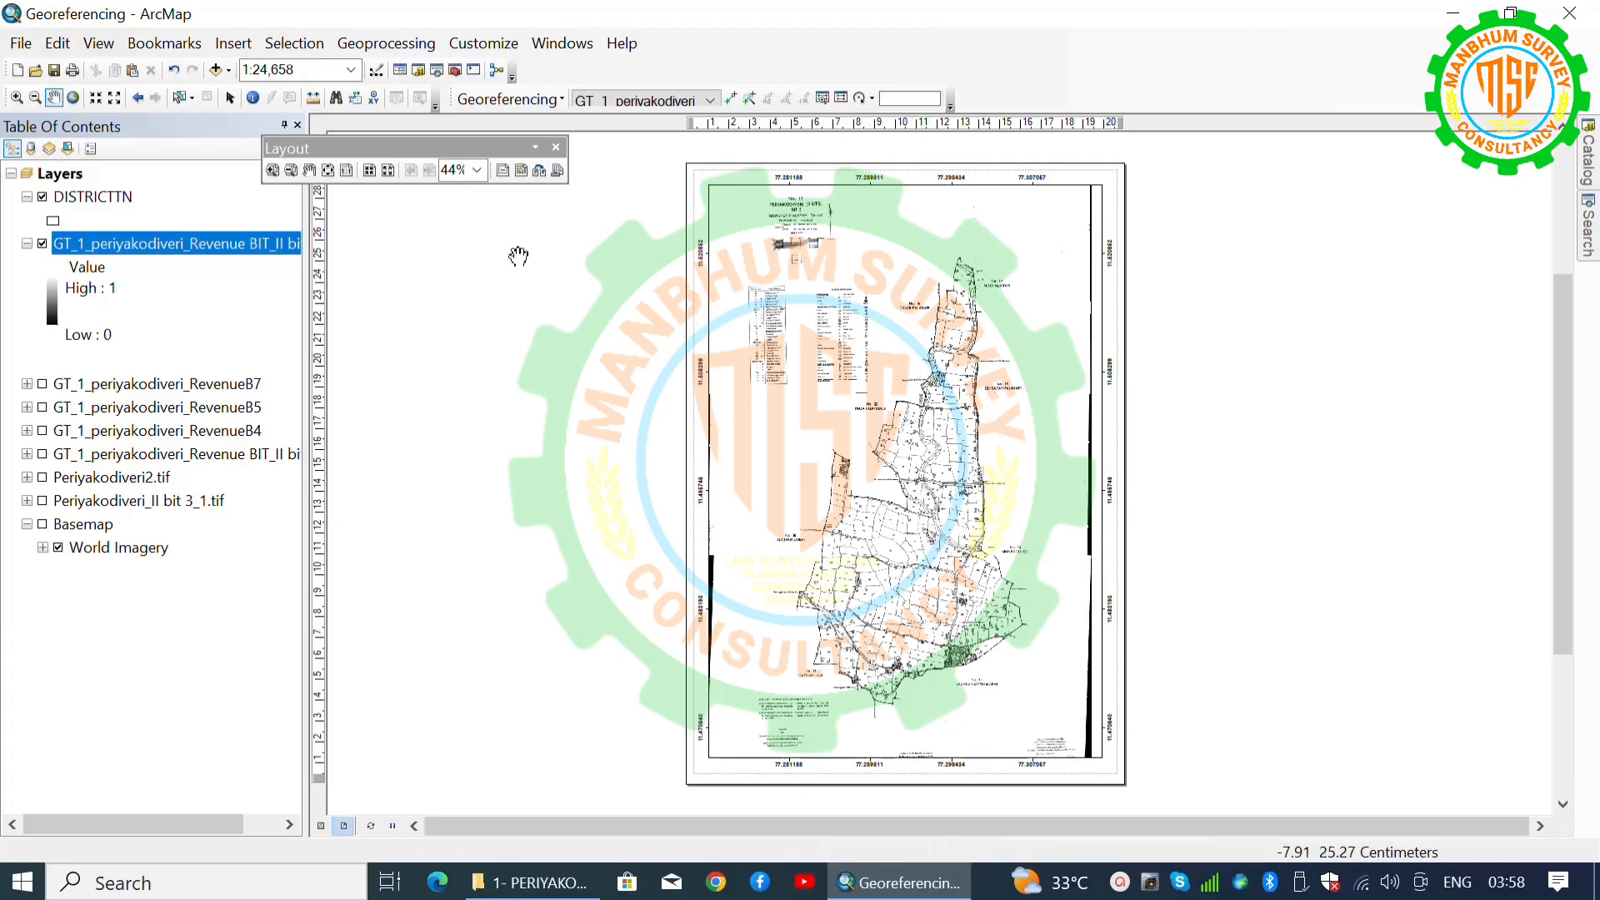
Step: Export the map layout as the JPEG Periyakodiveri.jpg at 300 dpi in the 1- PERIYAKODIVERI -3BITS folder, replacing the existing file
left_click(20, 43)
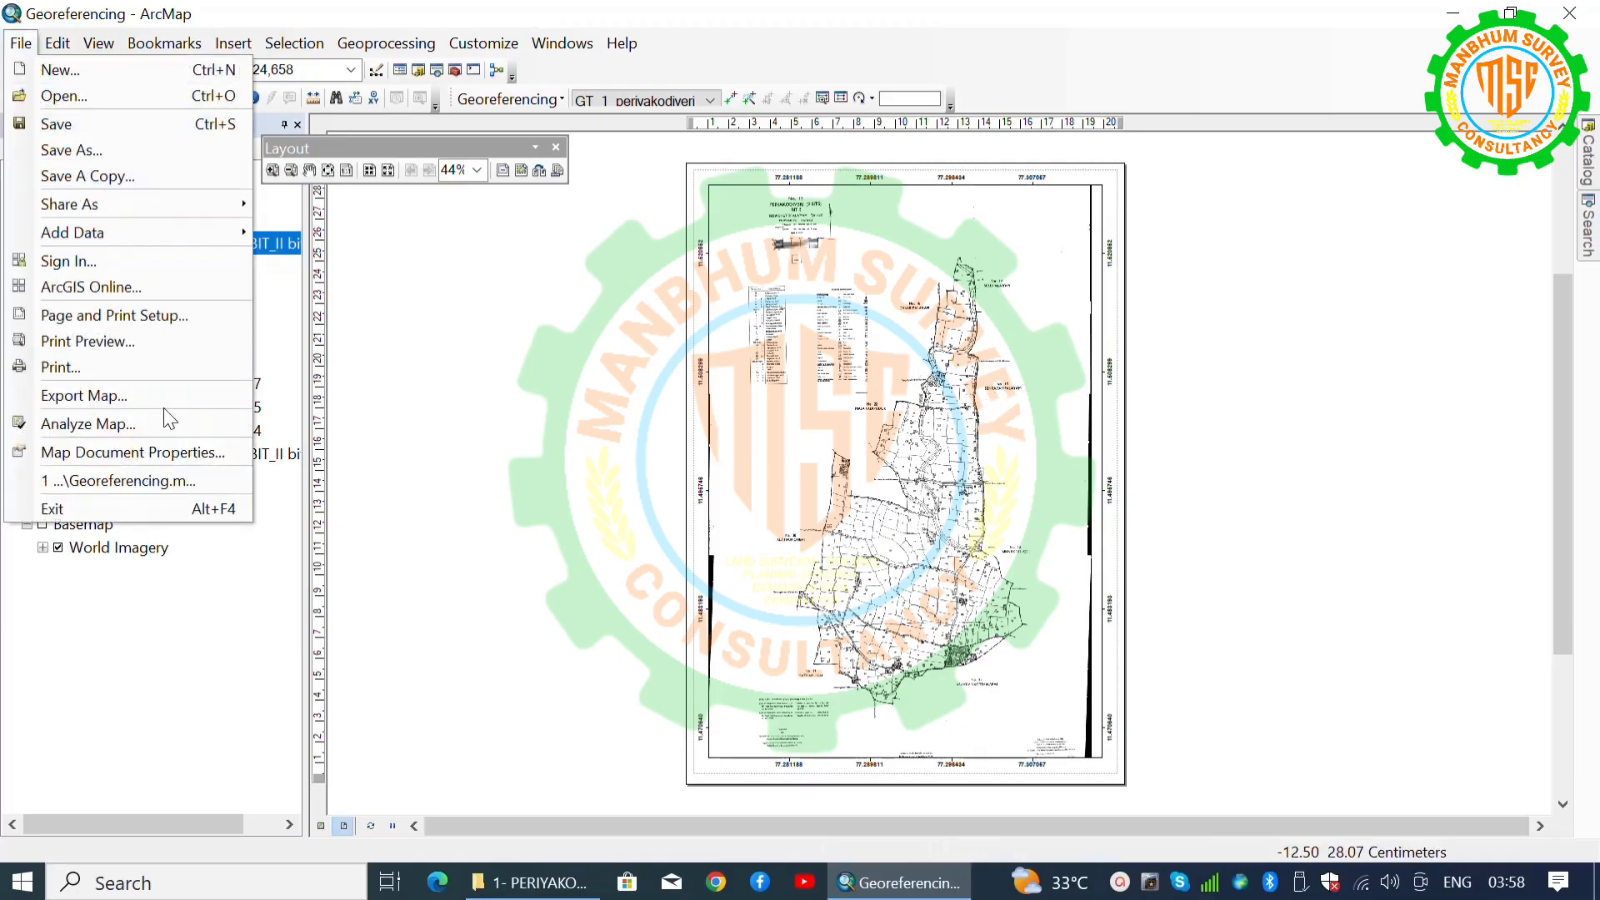
left_click(159, 393)
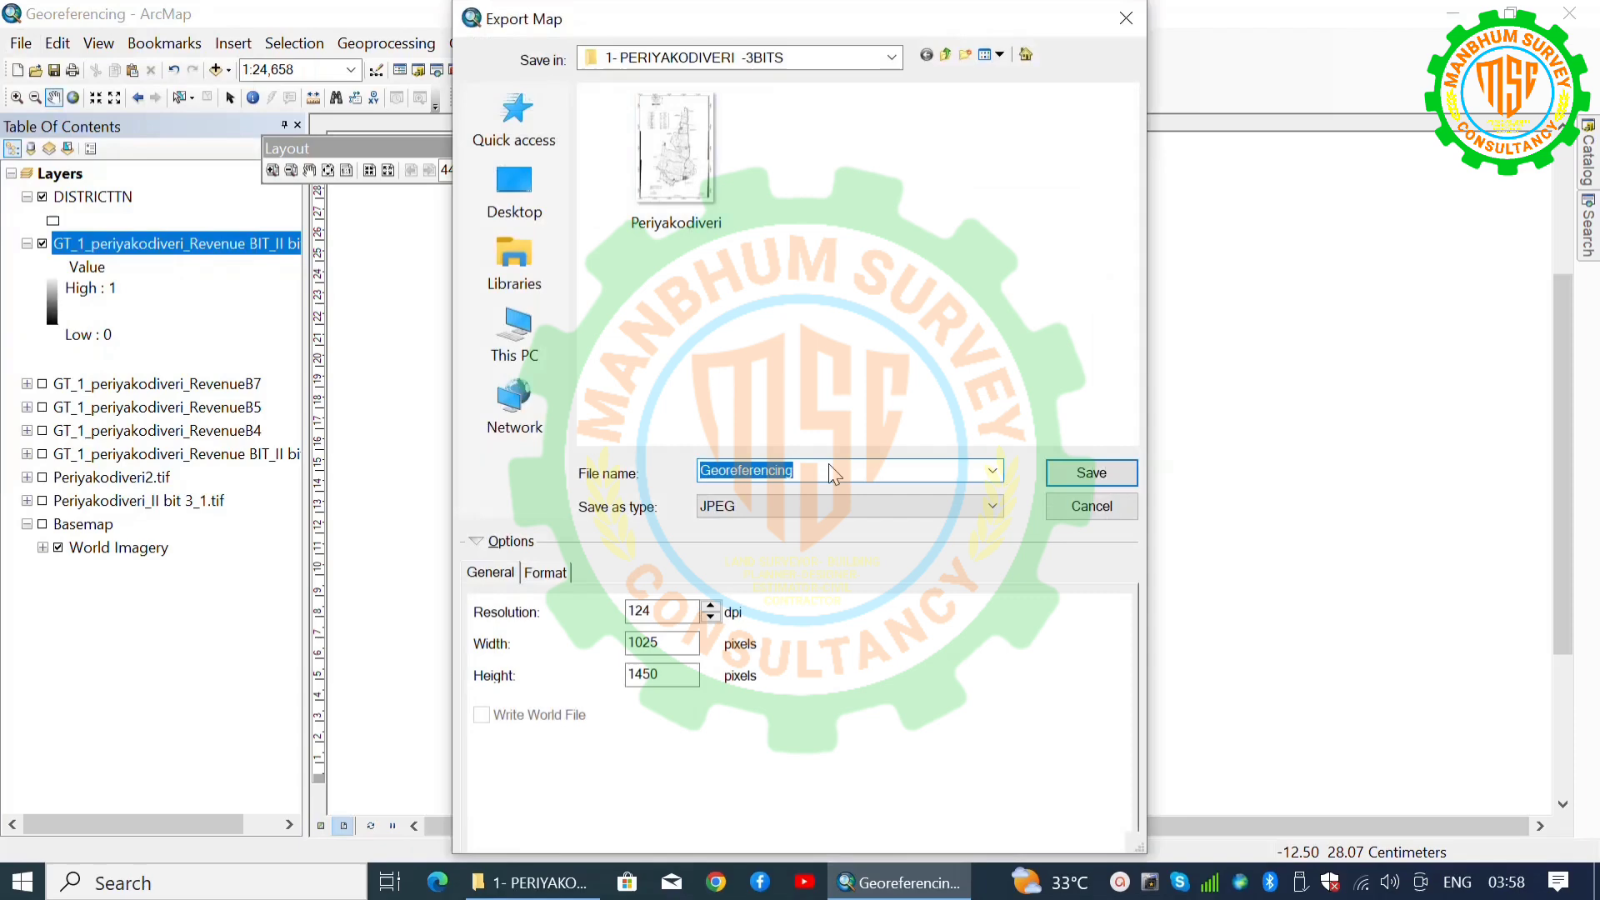
left_click(633, 188)
double_click(651, 611)
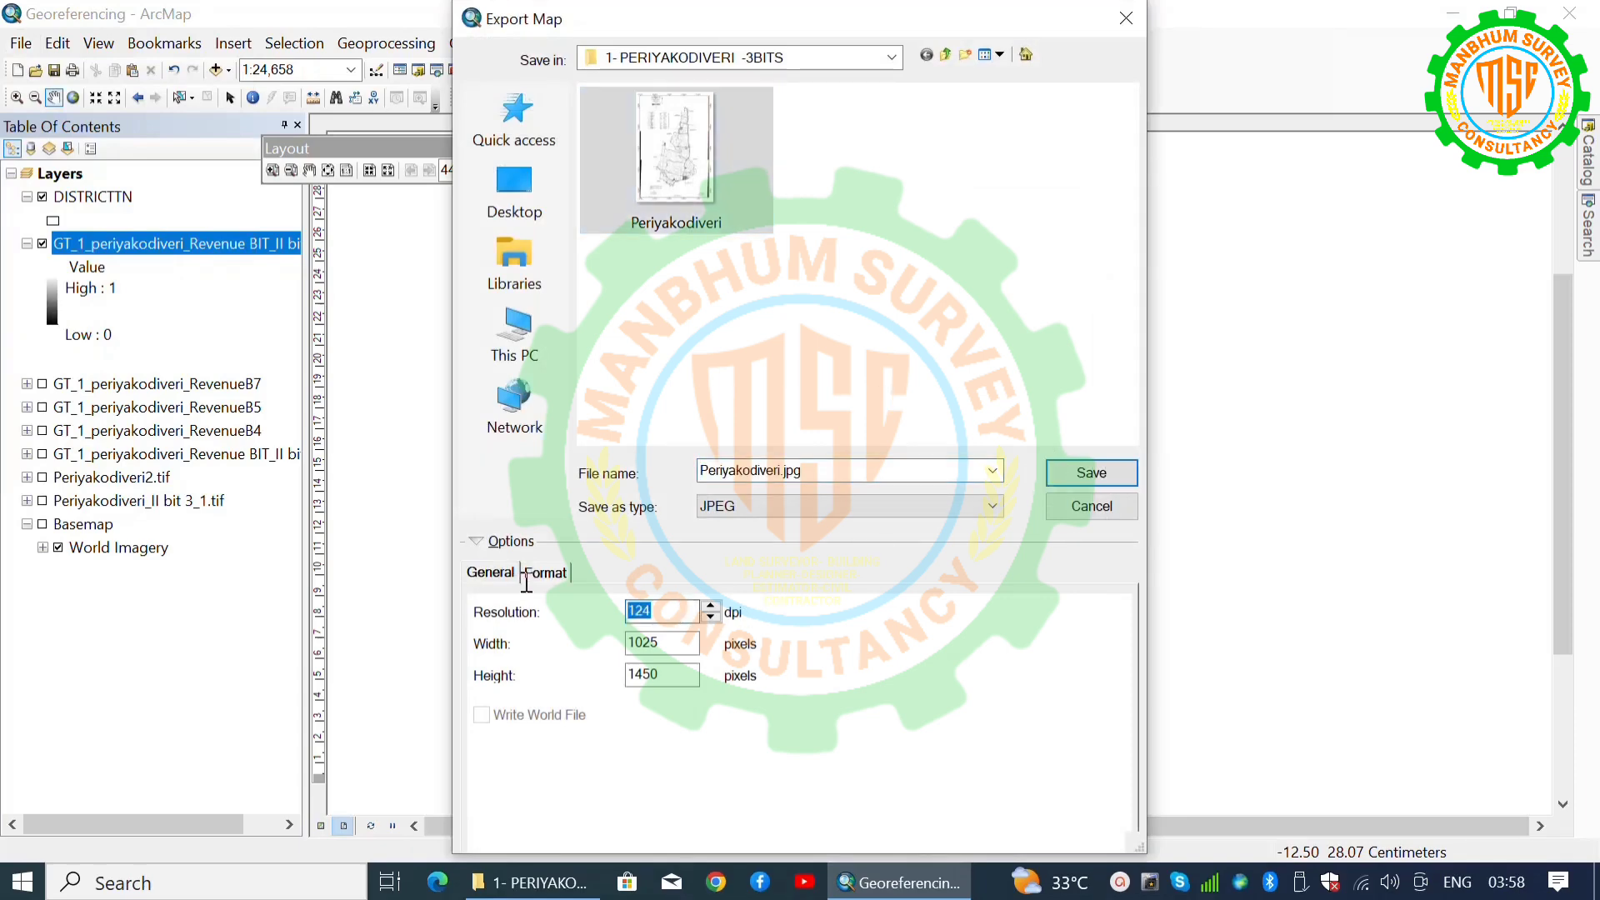
type("300")
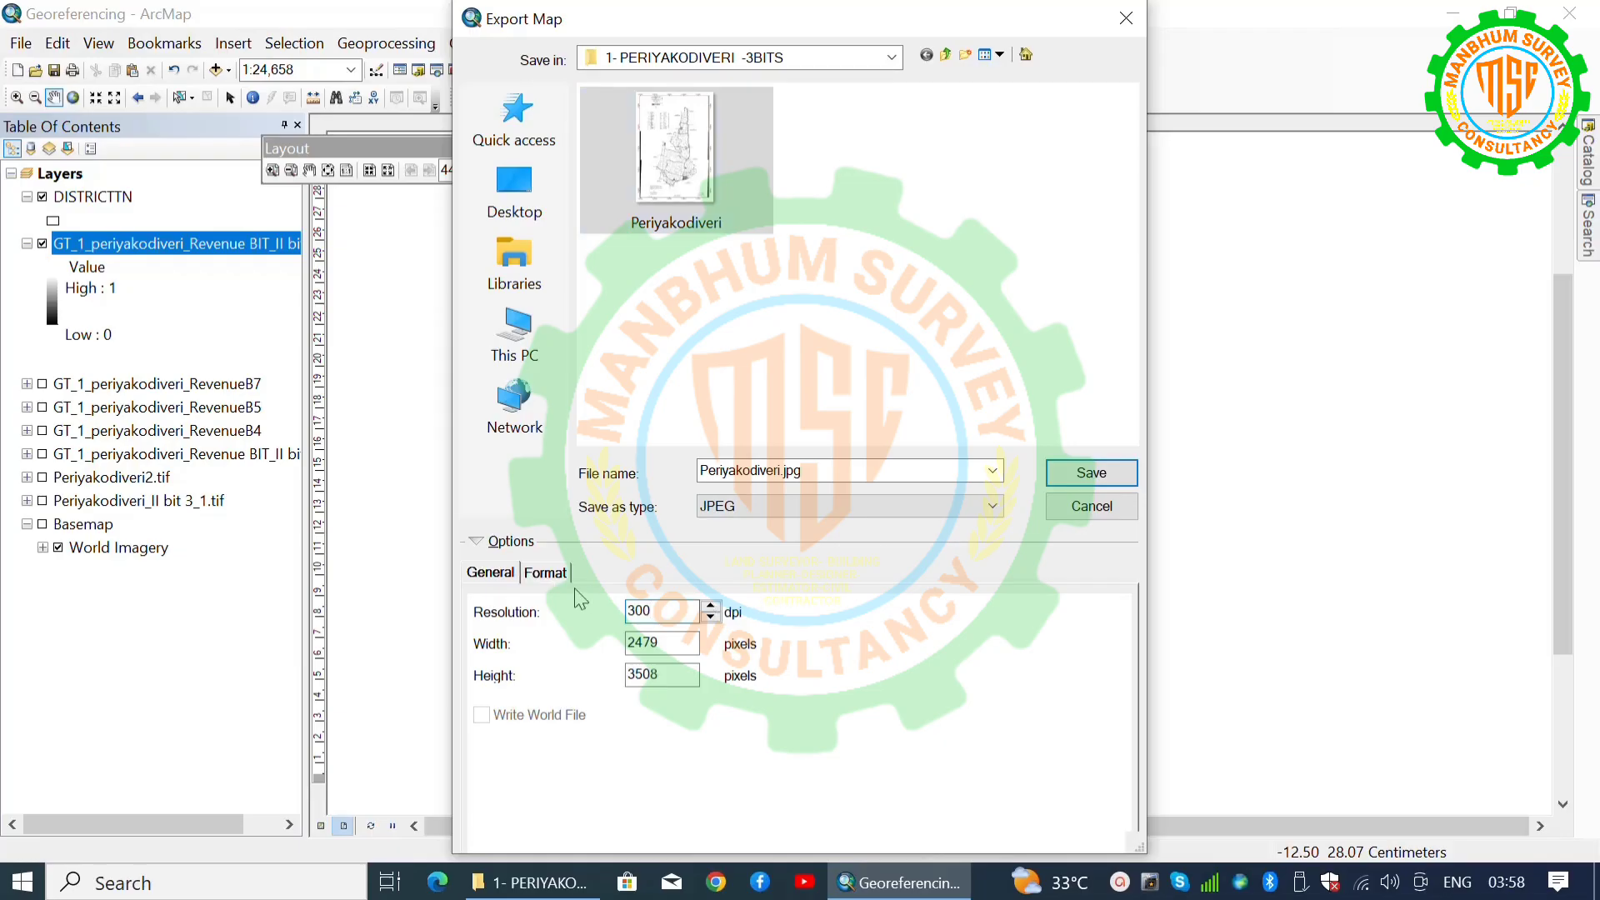
left_click(1078, 487)
left_click(848, 450)
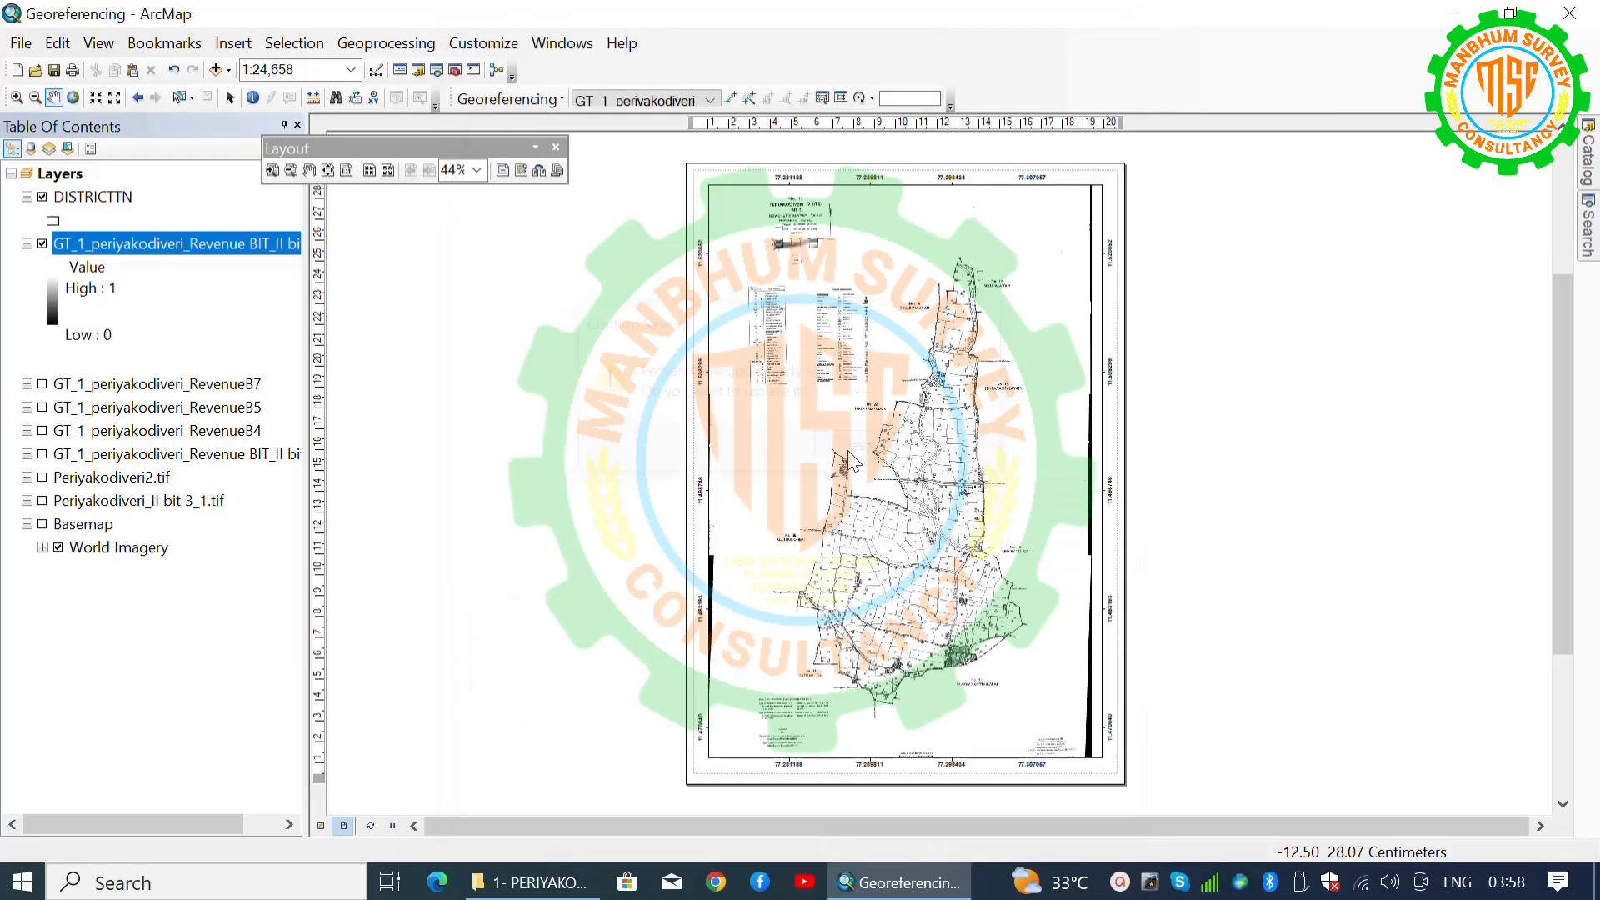
Step: Switch to File Explorer, open the exported Periyakodiveri.jpg in Photos and examine the map enlarged
left_click(582, 885)
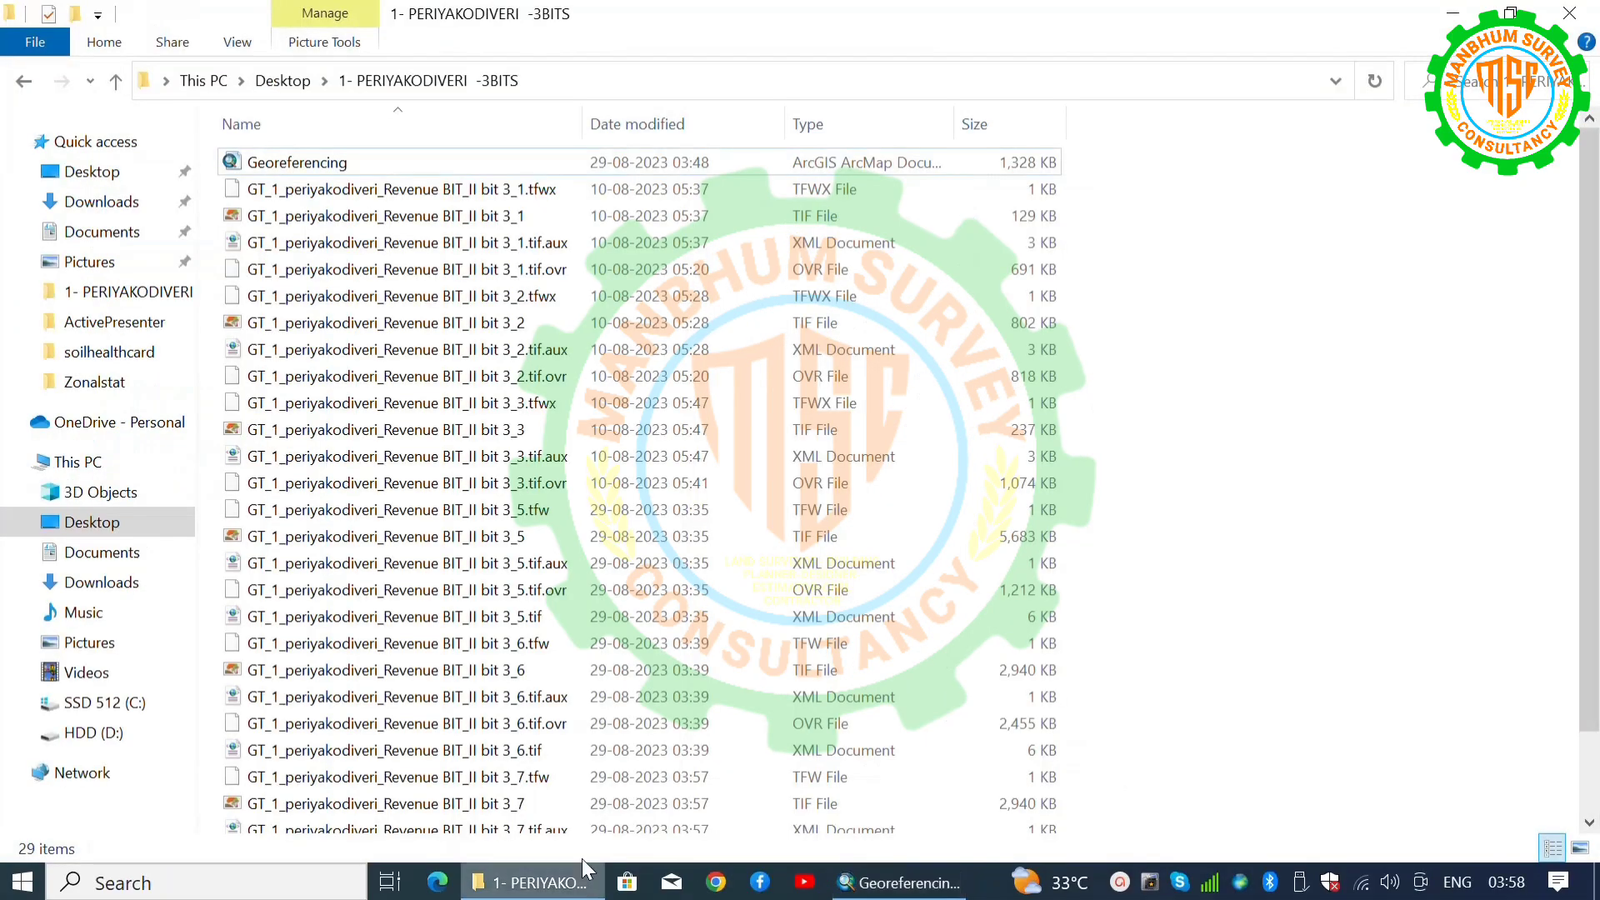
scroll(600, 700, "down", 1)
double_click(462, 821)
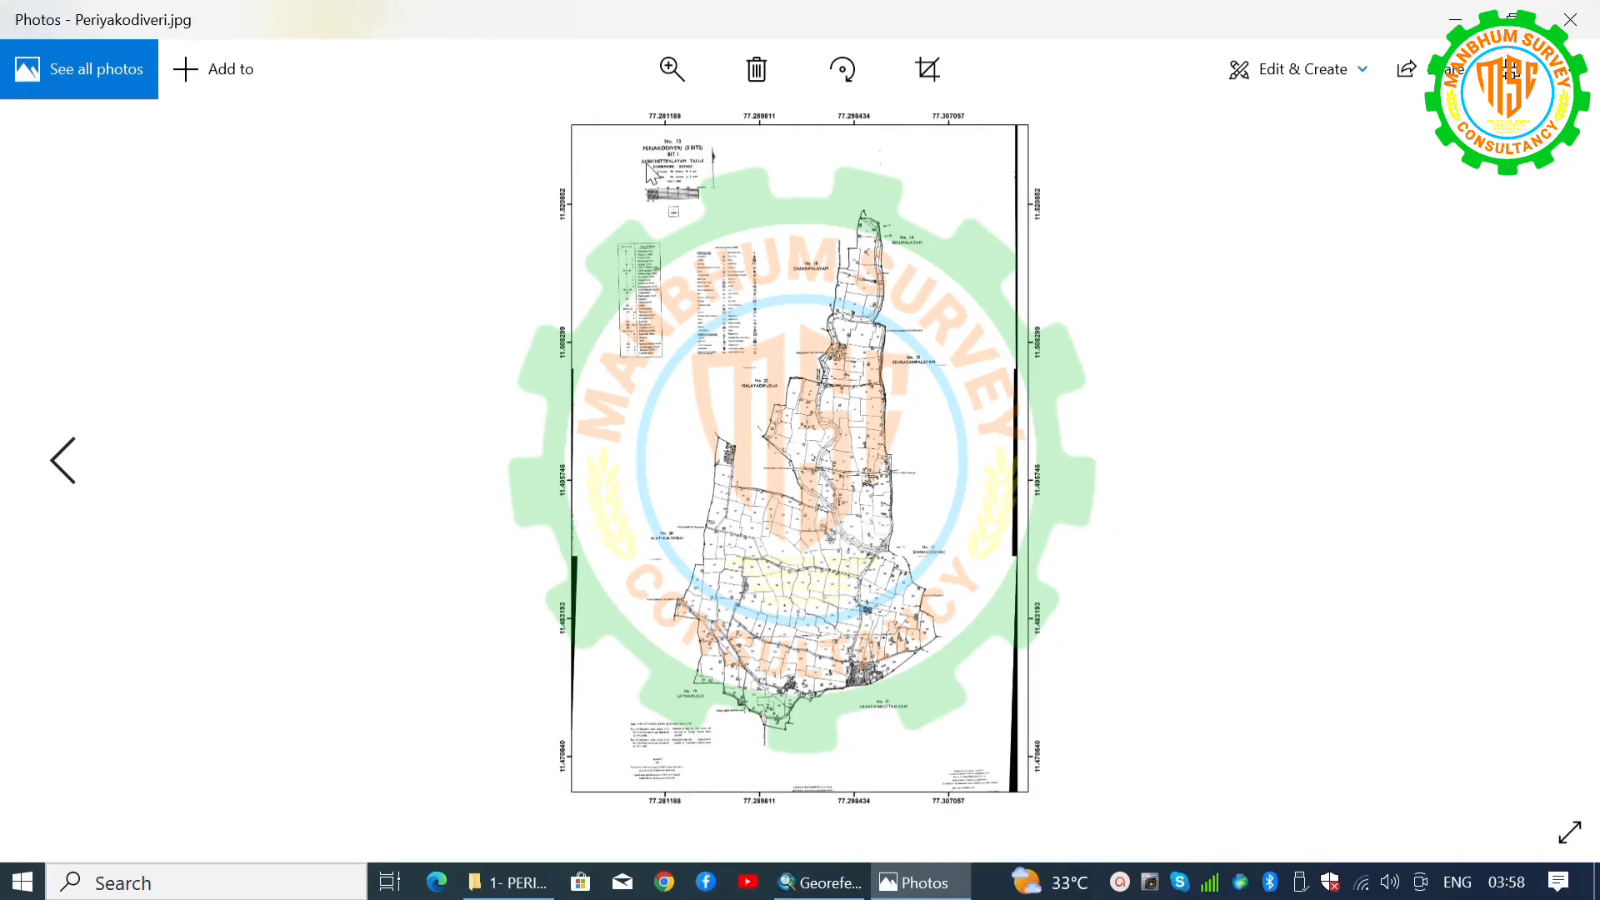
left_click(672, 67)
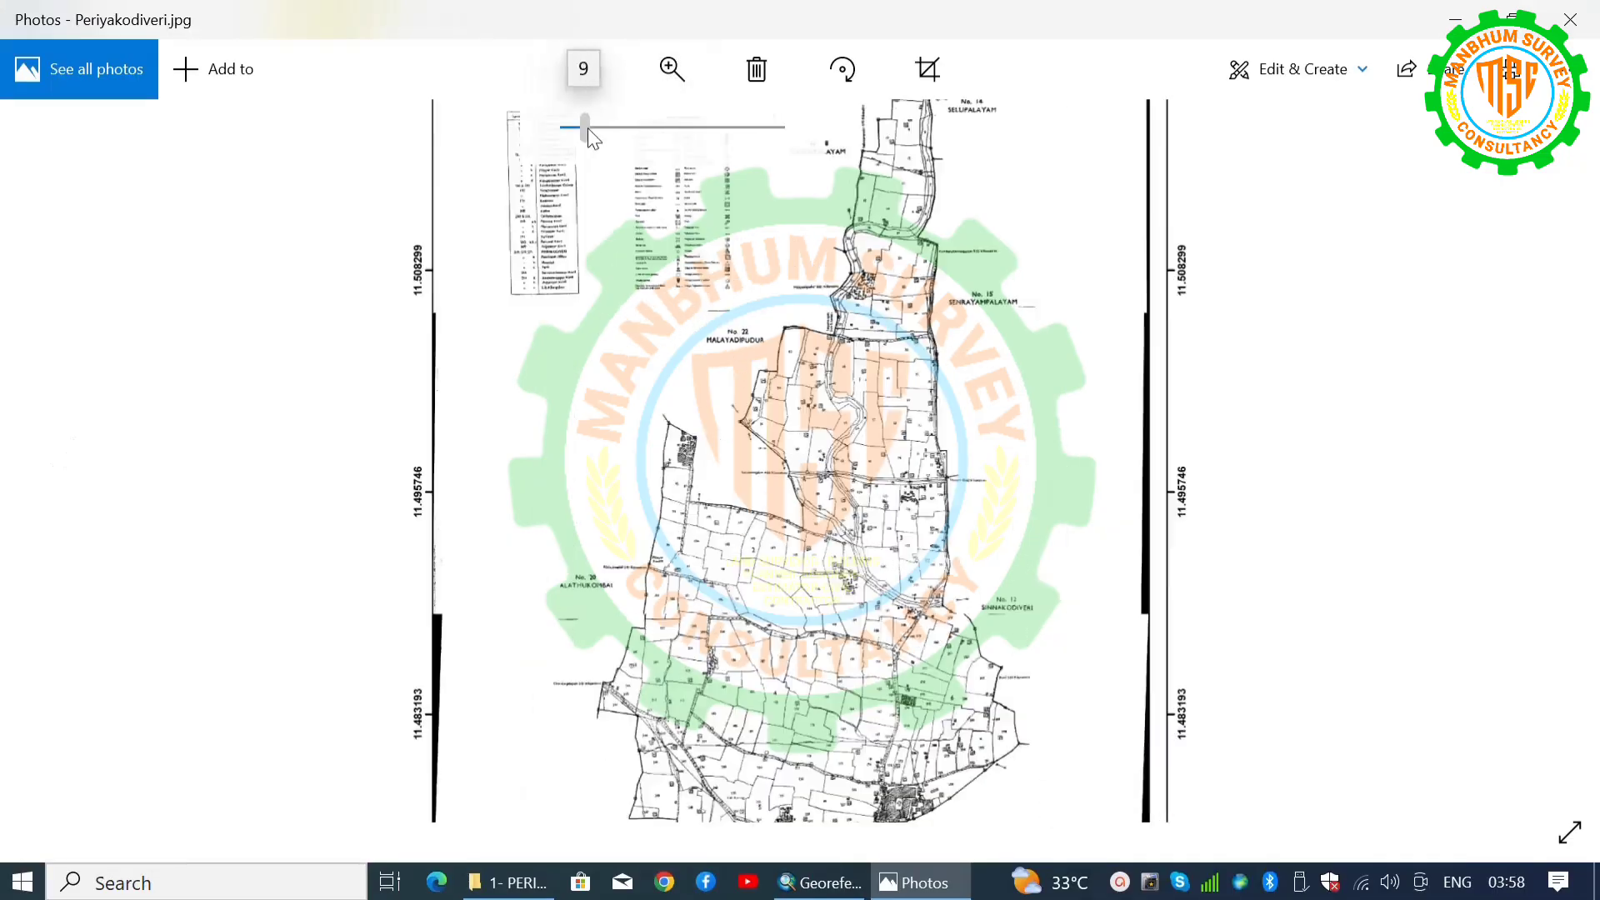